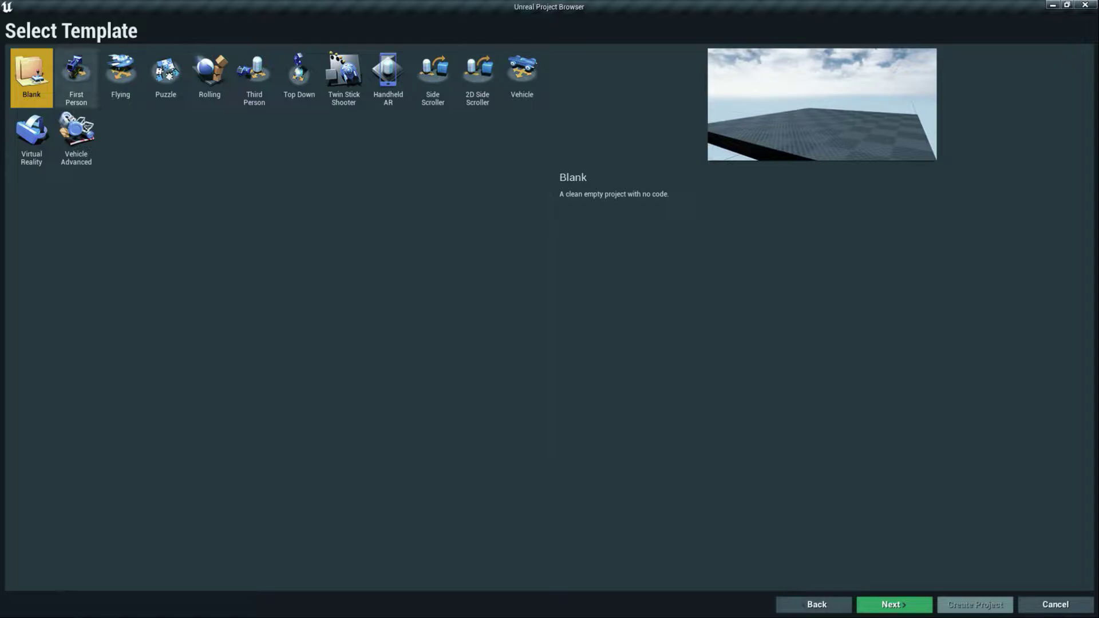
Step: Preview the available project templates from First Person through Vehicle
click(76, 78)
click(120, 78)
click(165, 78)
key(Right)
key(Right)
key(Right)
key(Right)
key(Right)
key(Right)
key(Right)
key(Right)
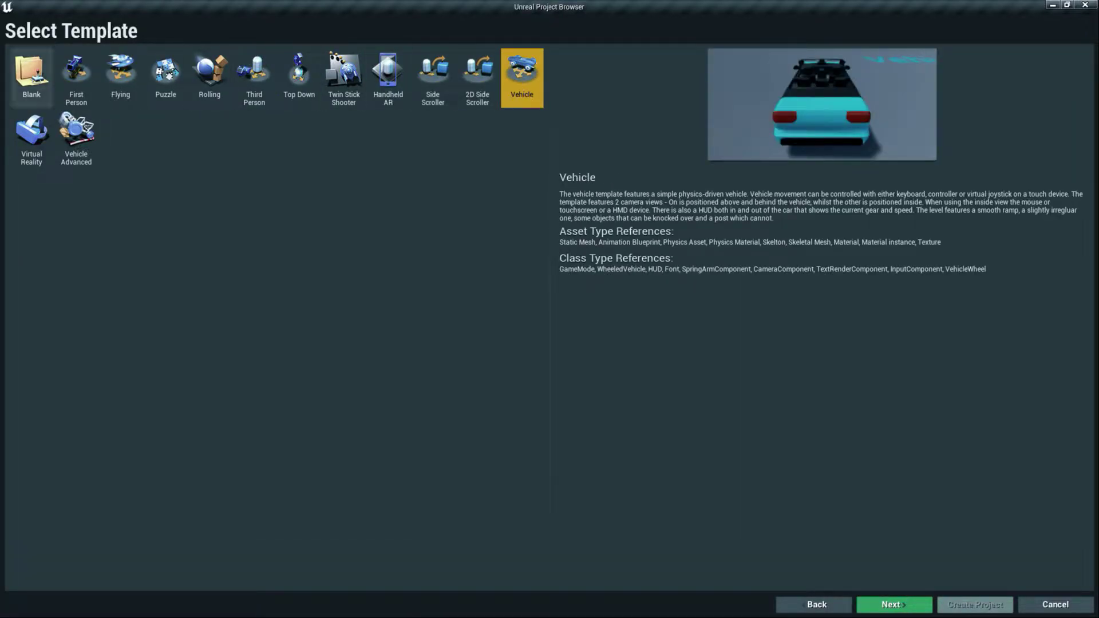
Step: Choose the Blank template and continue to the project settings
click(31, 77)
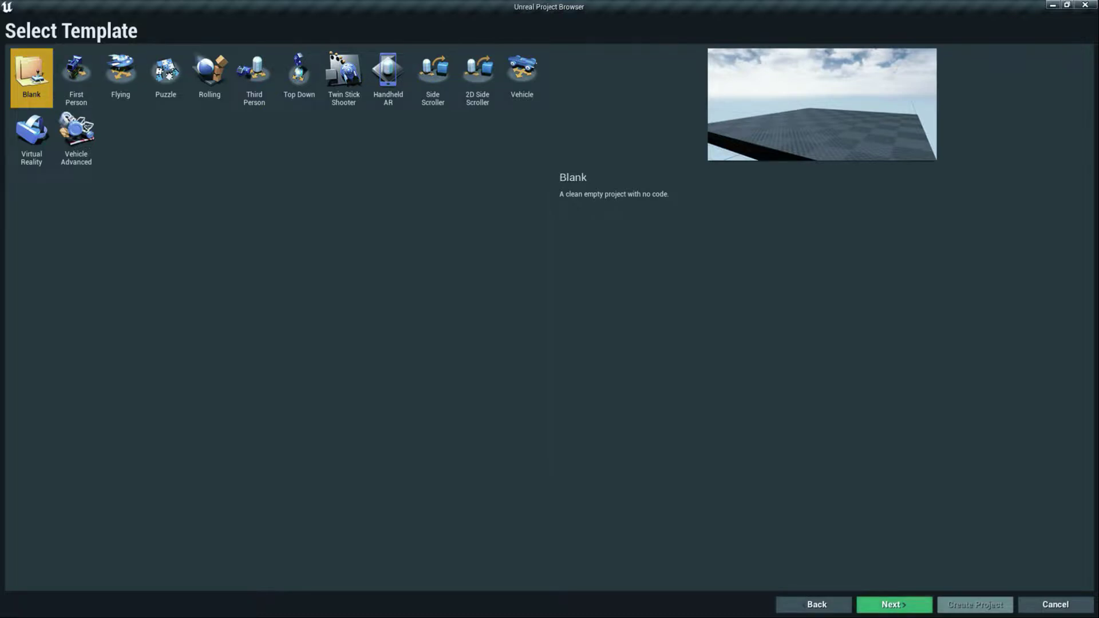
click(899, 604)
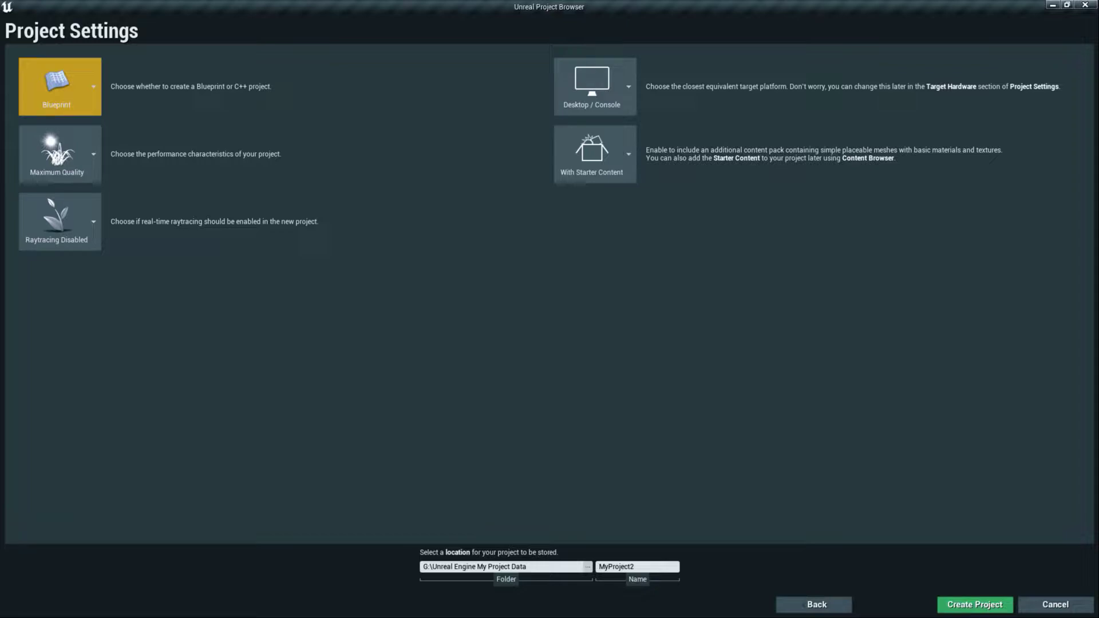
Step: Try C++ as the project type and return it to Blueprint
click(60, 86)
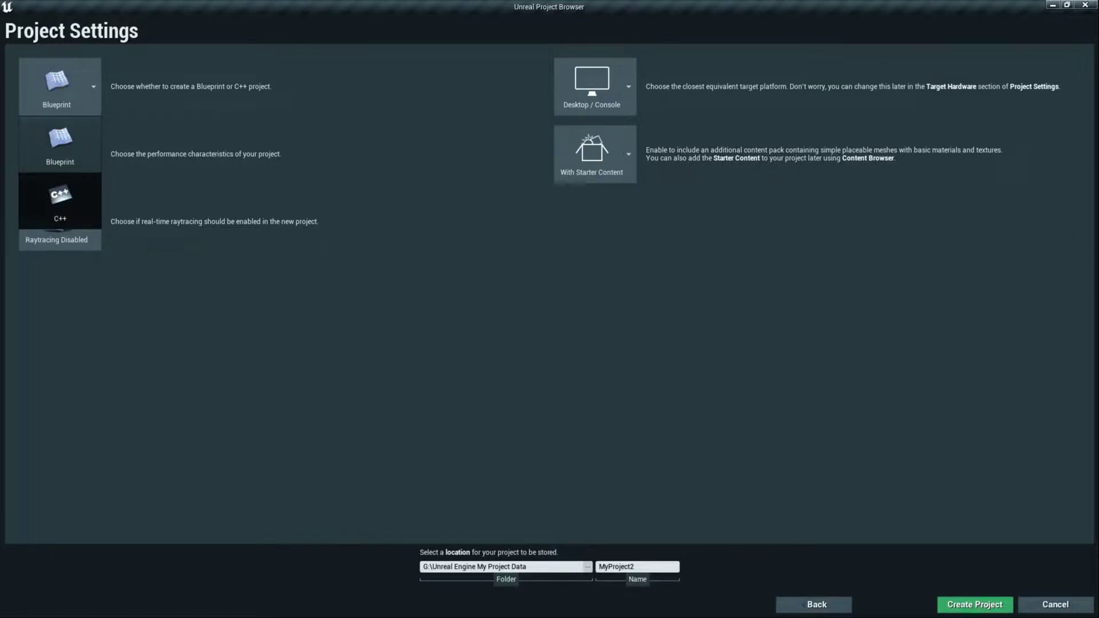
key(super)
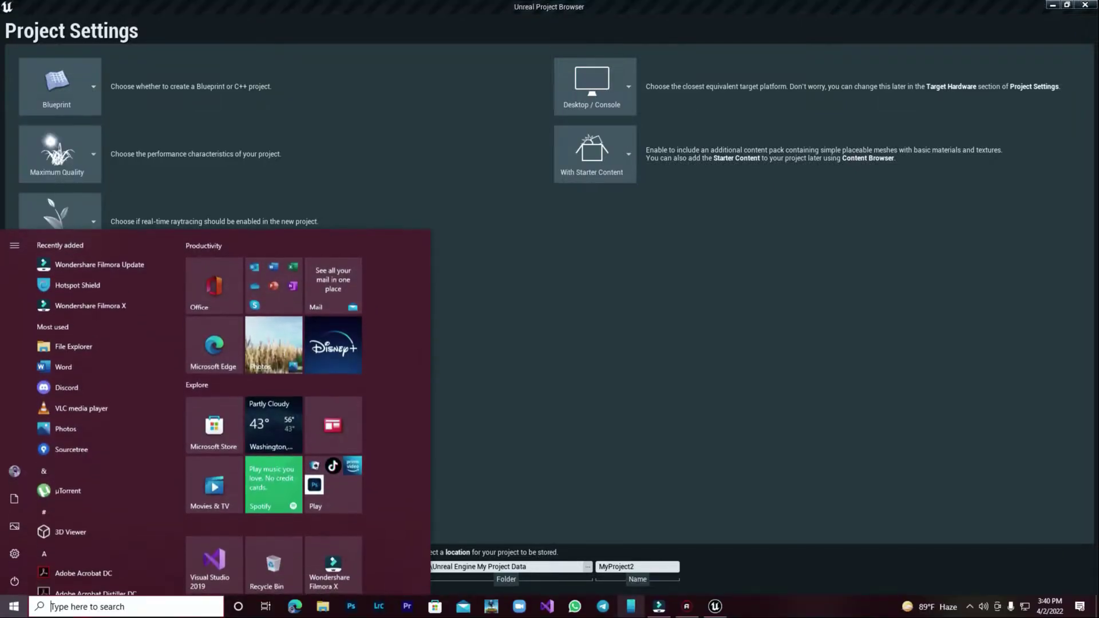
key(super)
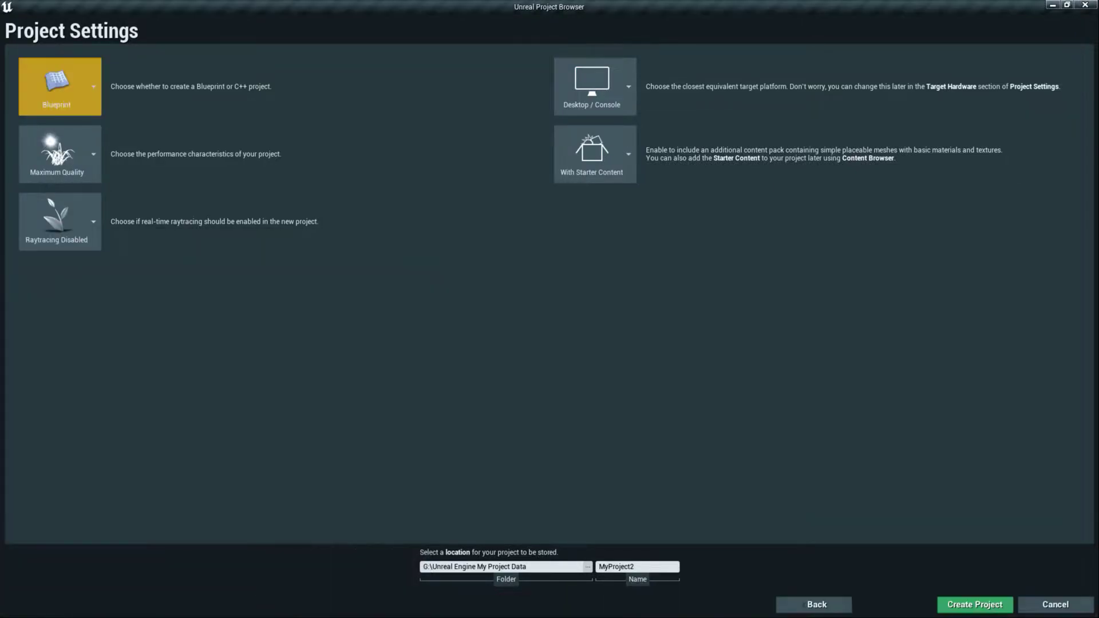
click(60, 86)
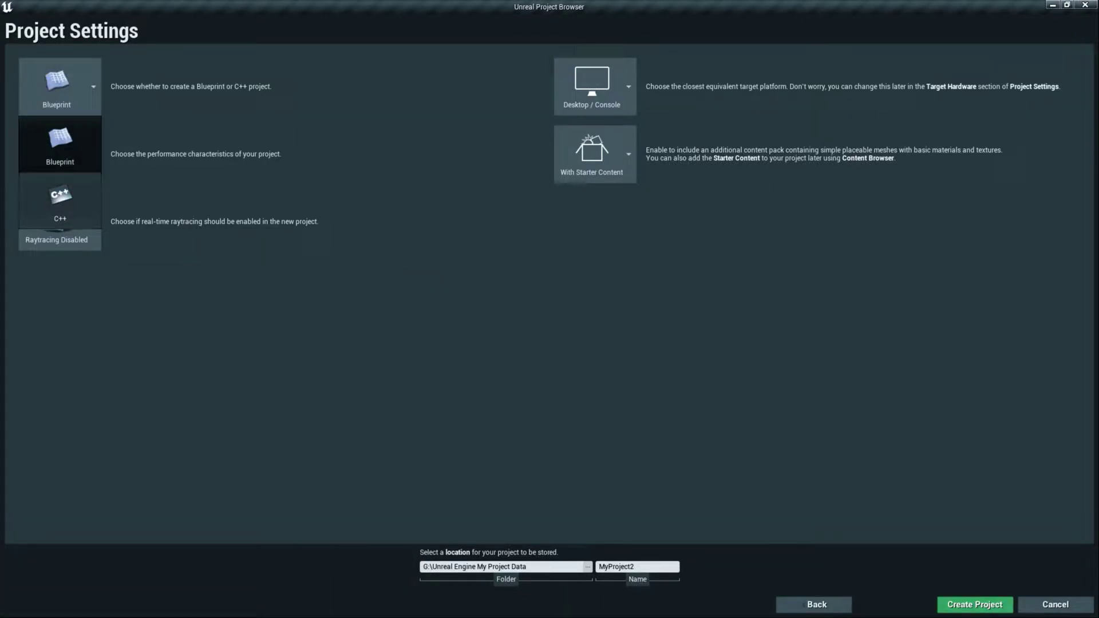
click(60, 200)
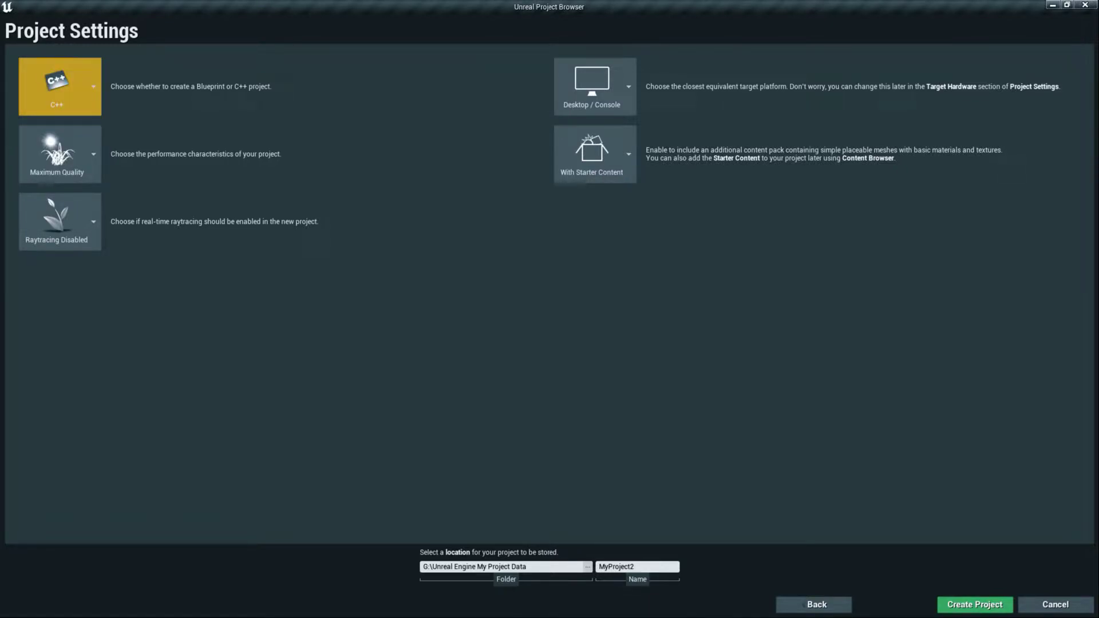
click(60, 86)
click(59, 149)
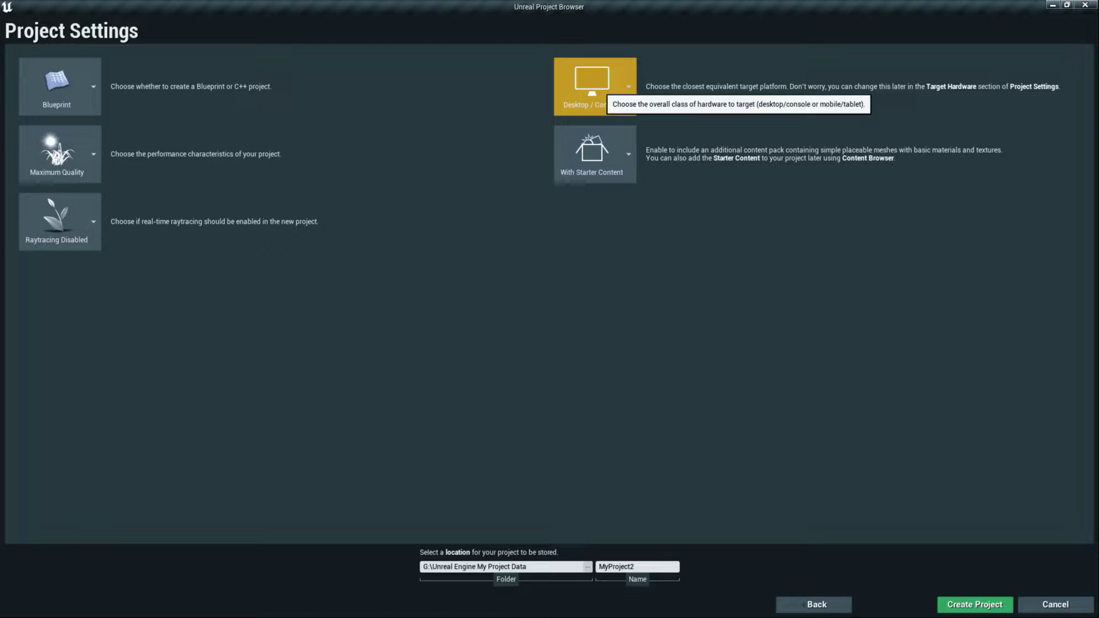
Step: Set the target platform to Desktop / Console and include the starter content in the project
click(624, 86)
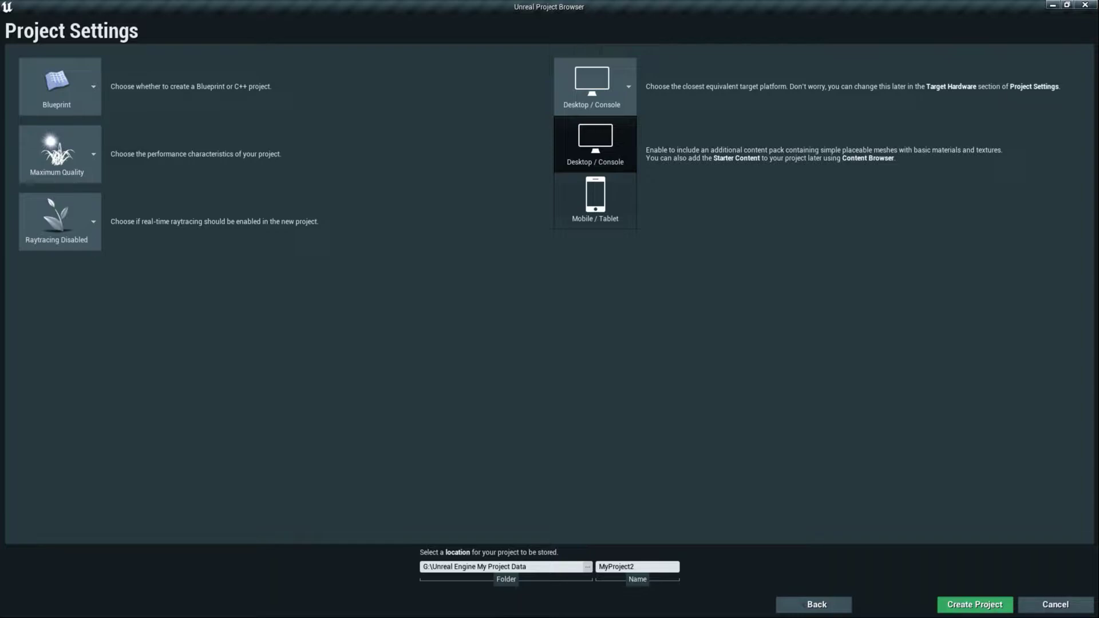
click(595, 144)
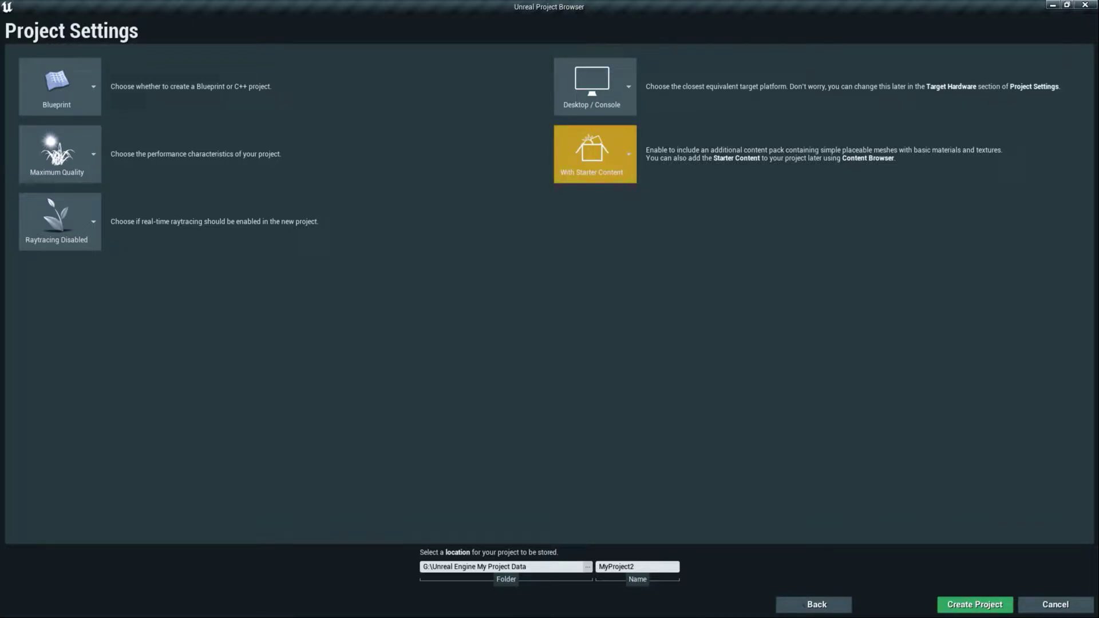
click(595, 151)
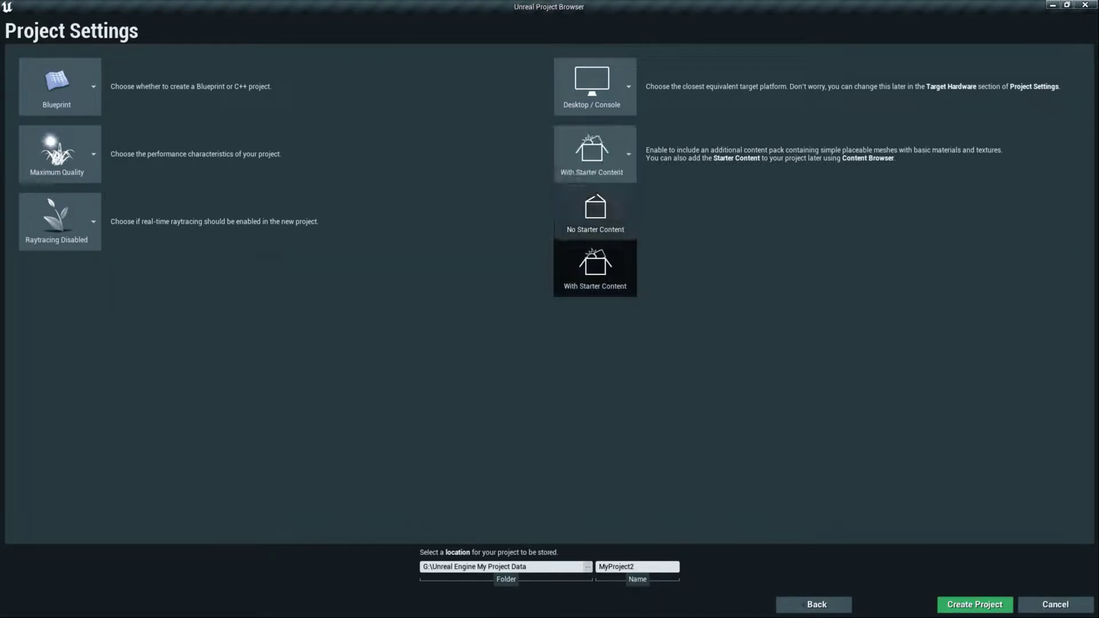
click(595, 211)
click(595, 154)
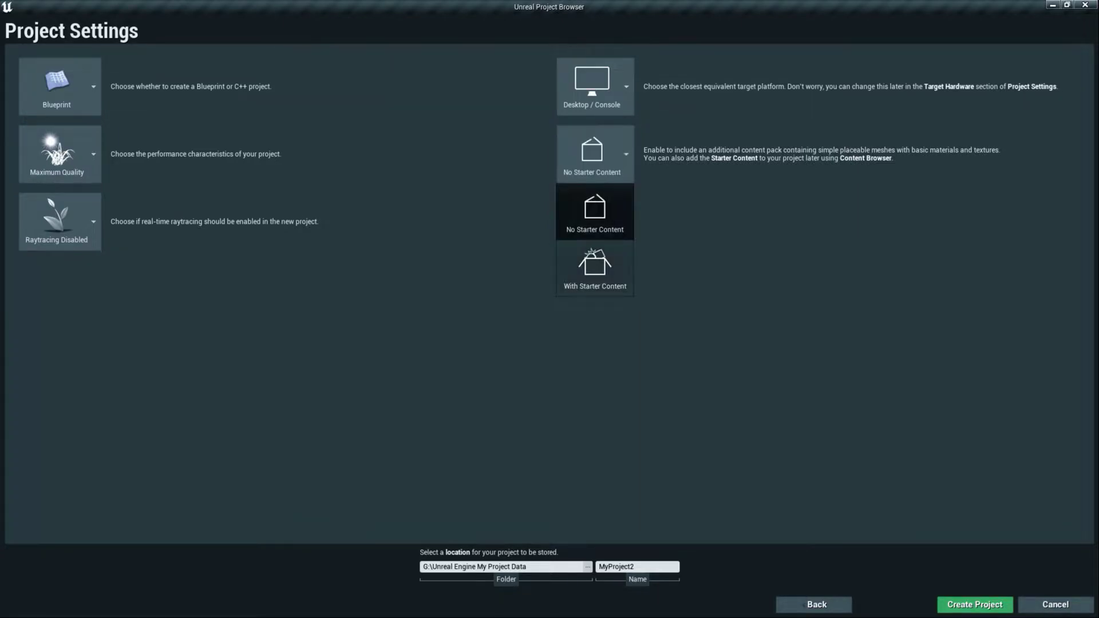
click(595, 266)
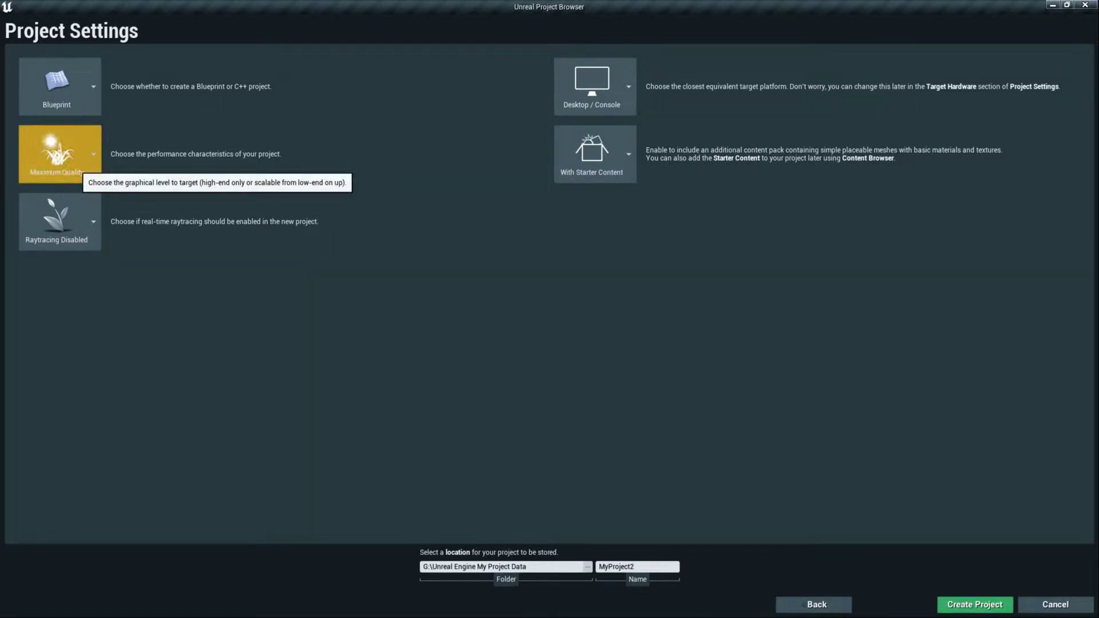
Step: Set the project's performance level to Maximum Quality and leave raytracing disabled
click(75, 166)
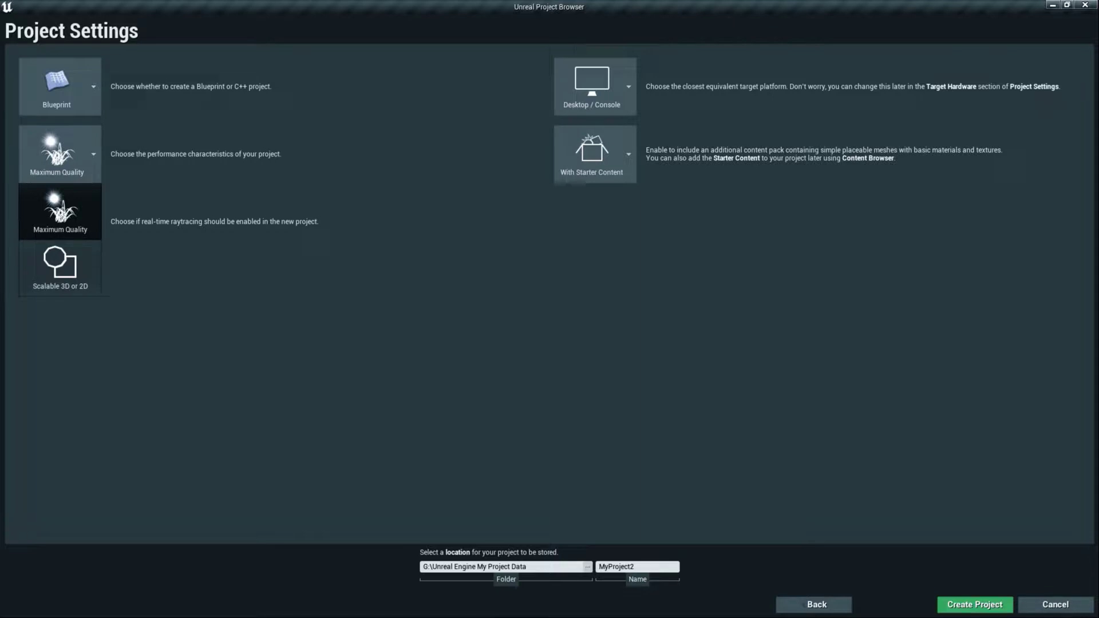
click(60, 211)
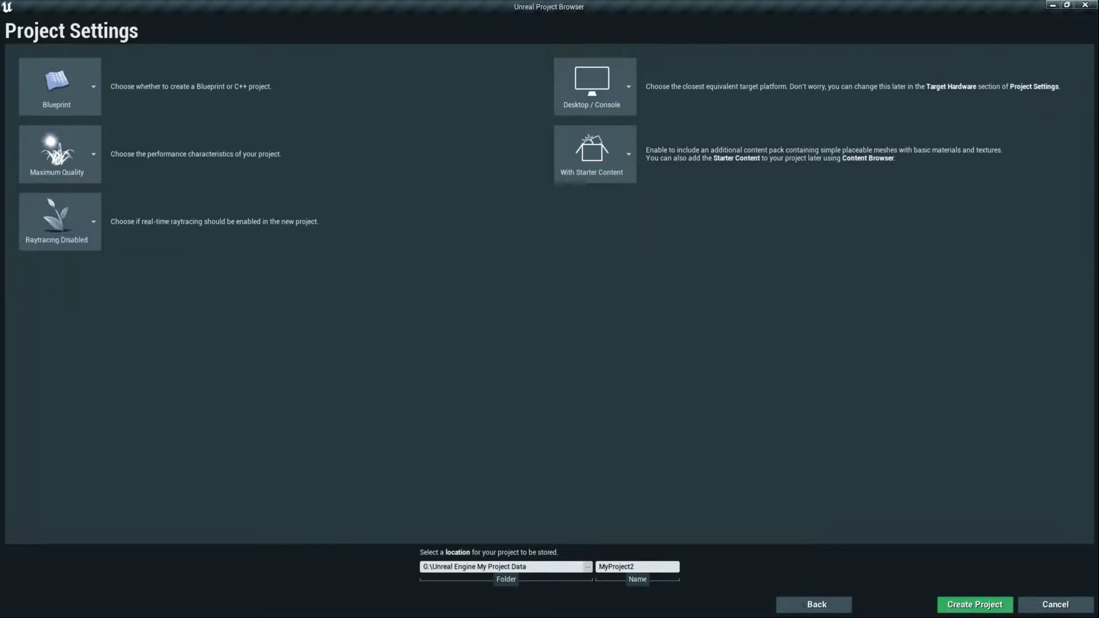
click(68, 171)
click(60, 213)
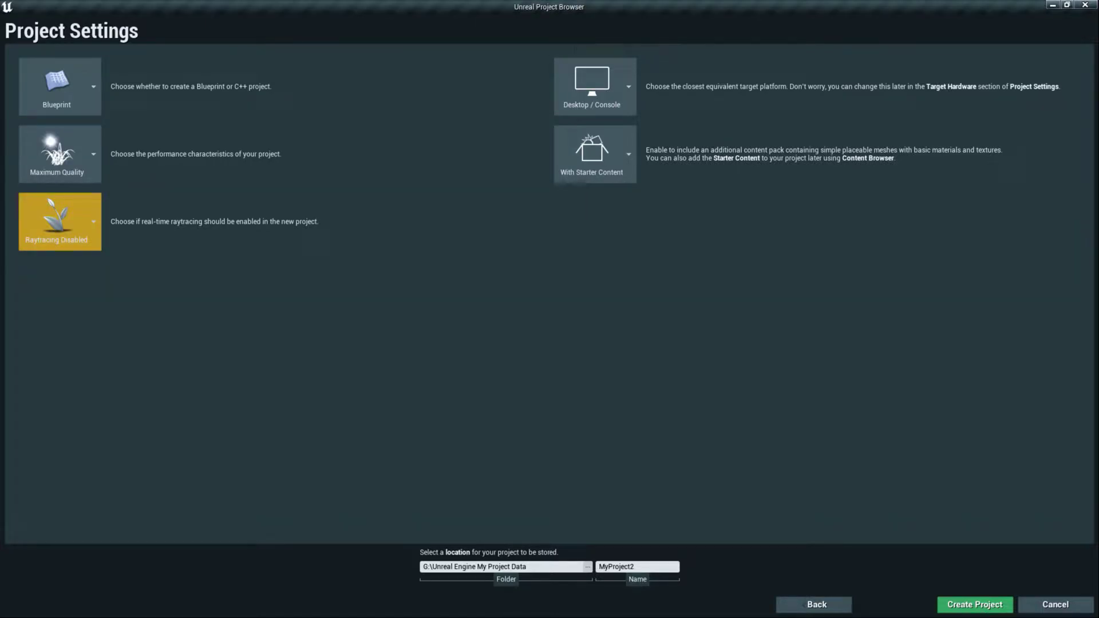
click(57, 222)
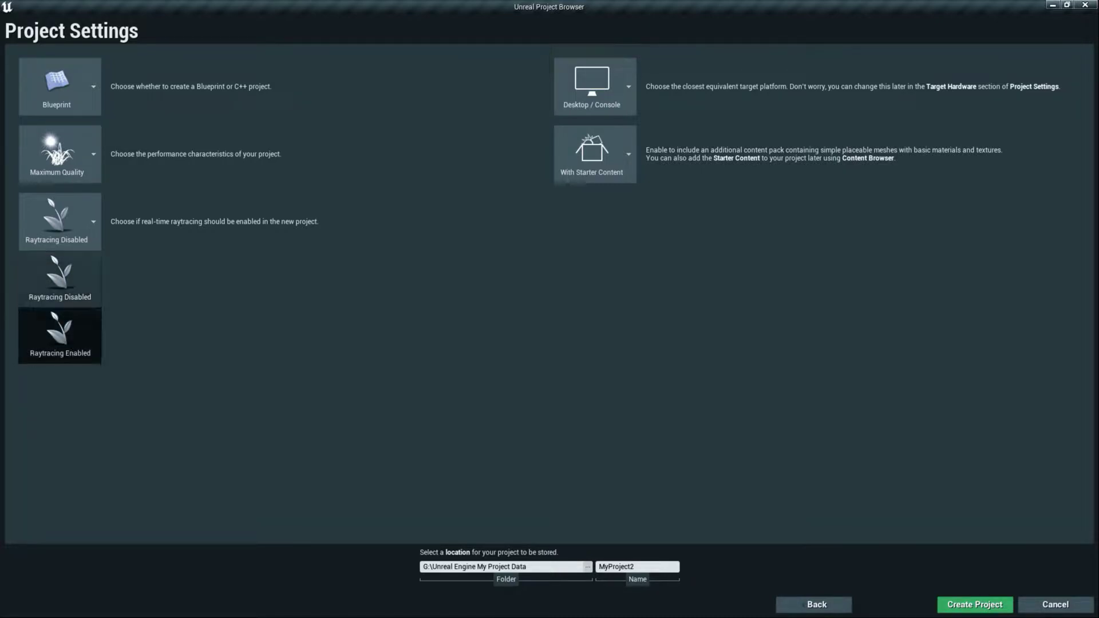
key(Escape)
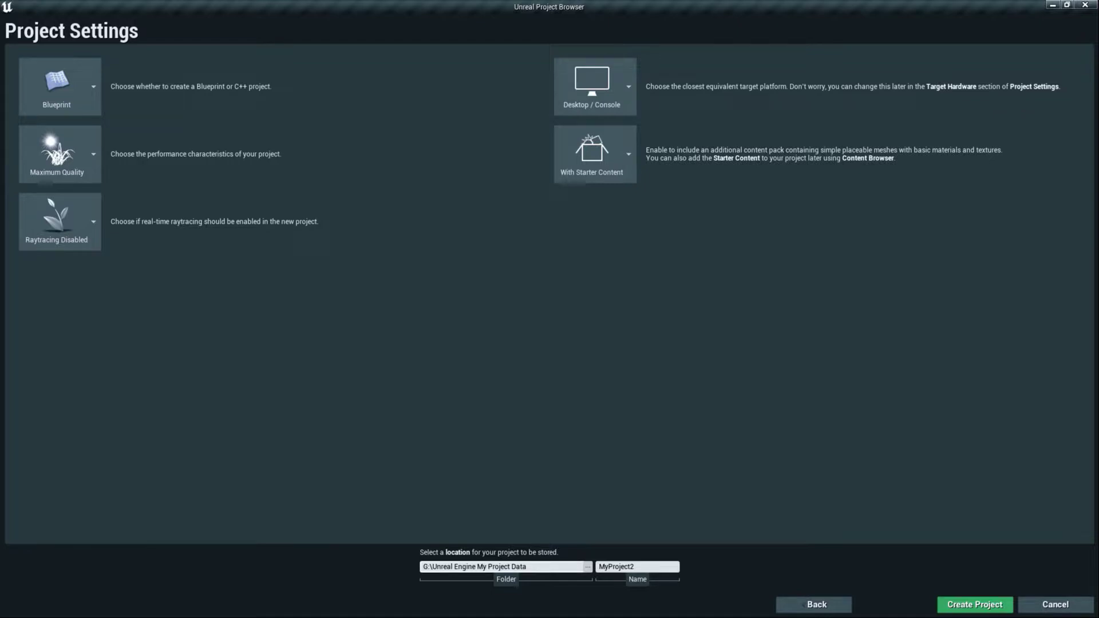
Step: Check the project's storage location in the folder browser without choosing another folder
drag(422, 566, 527, 567)
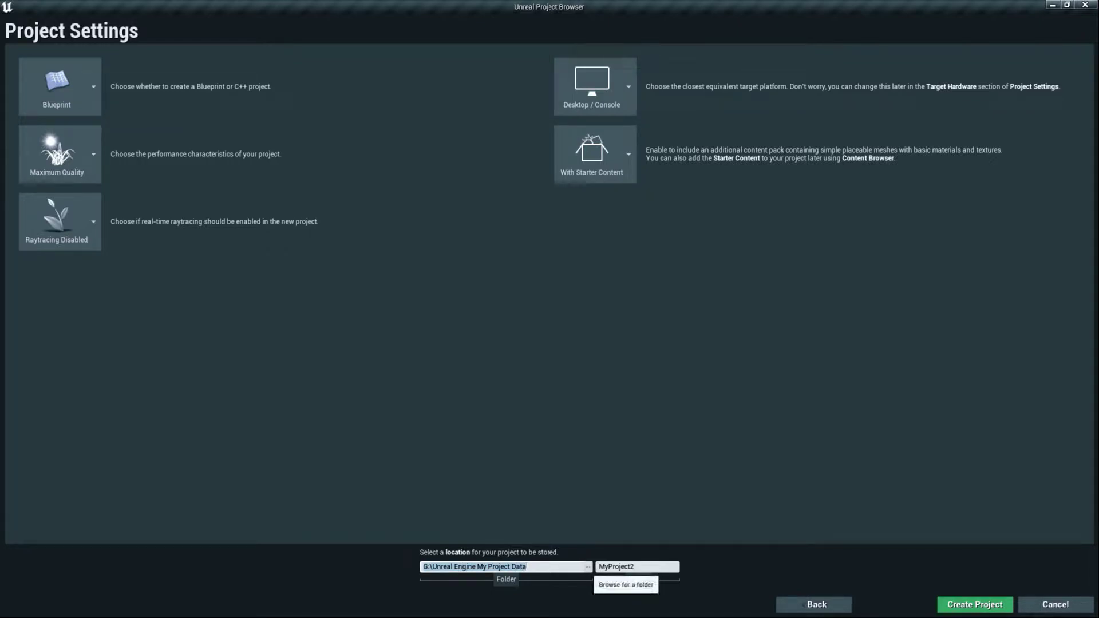
click(588, 567)
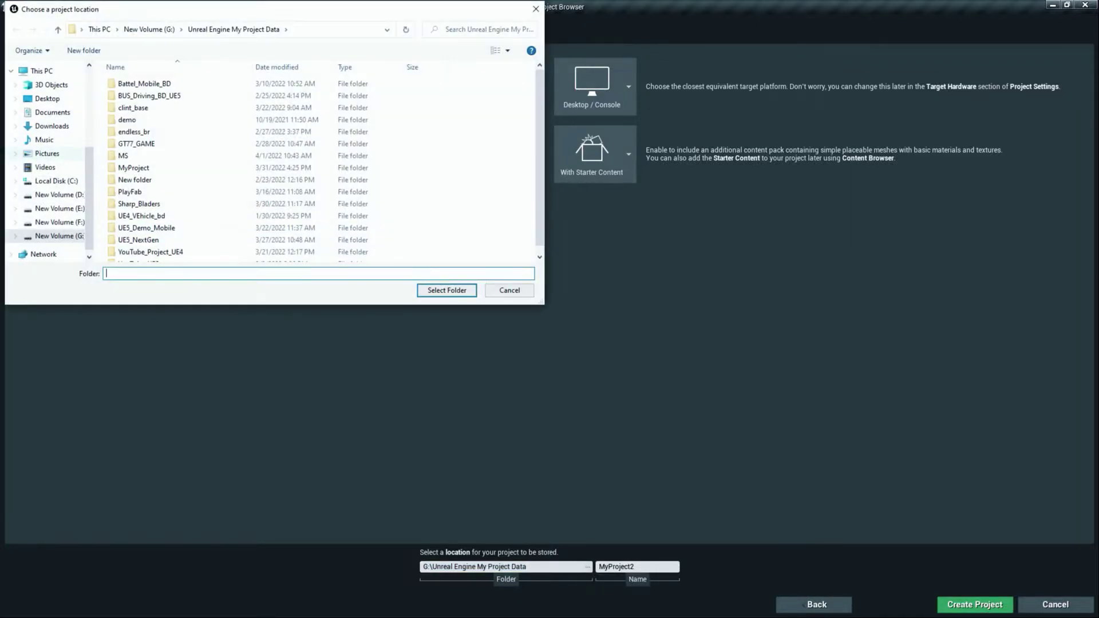
click(536, 9)
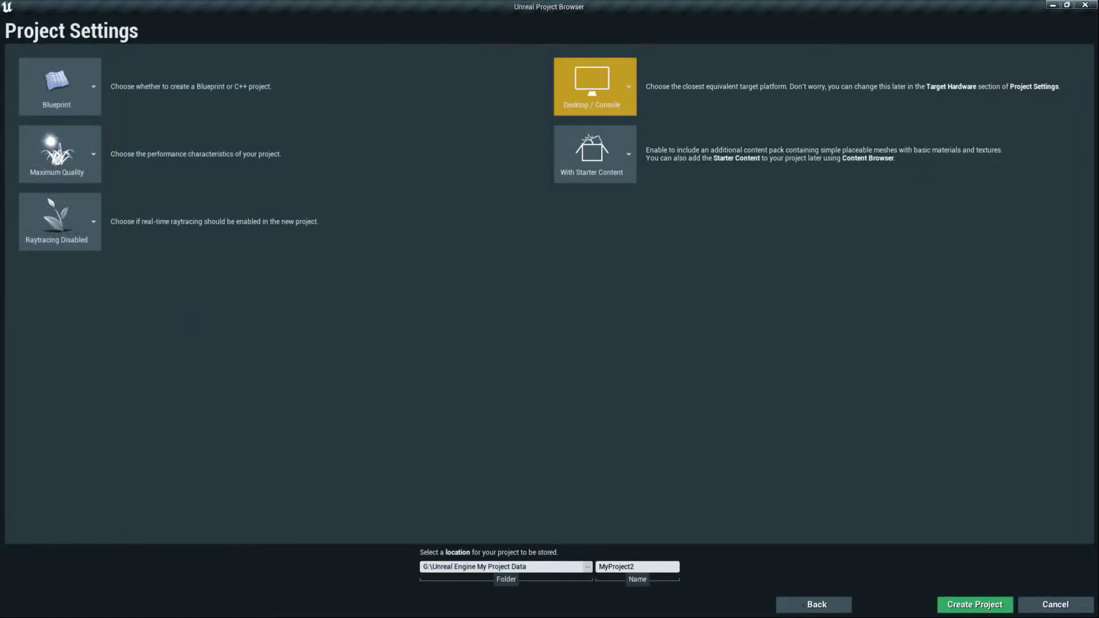
Step: Name the project FristDay and create it
click(635, 567)
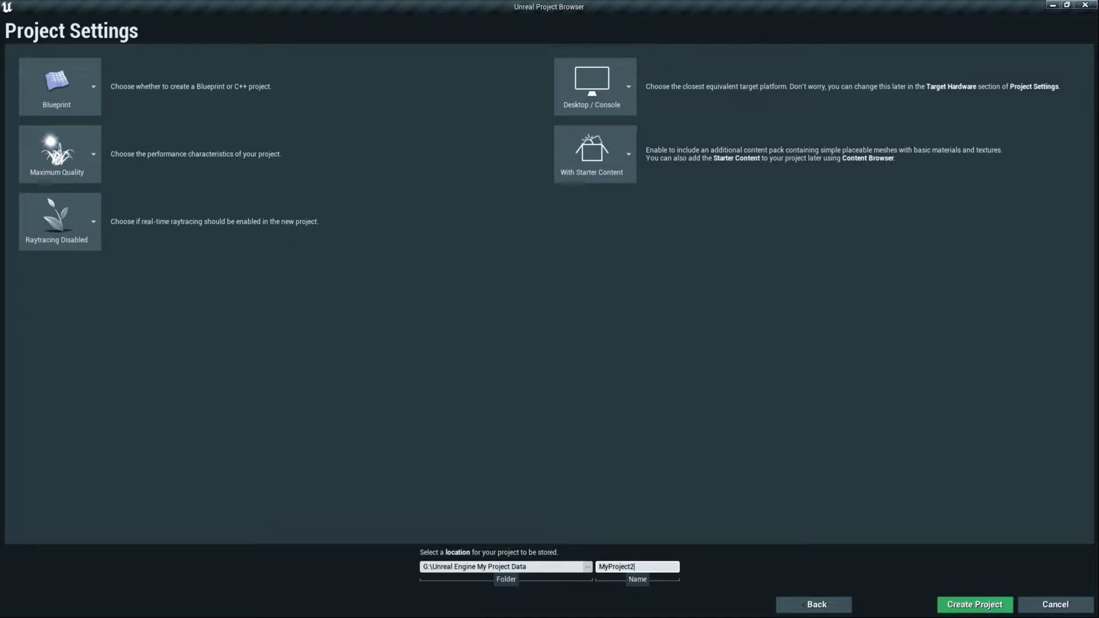
key(ctrl+a)
key(BackSpace)
click(975, 605)
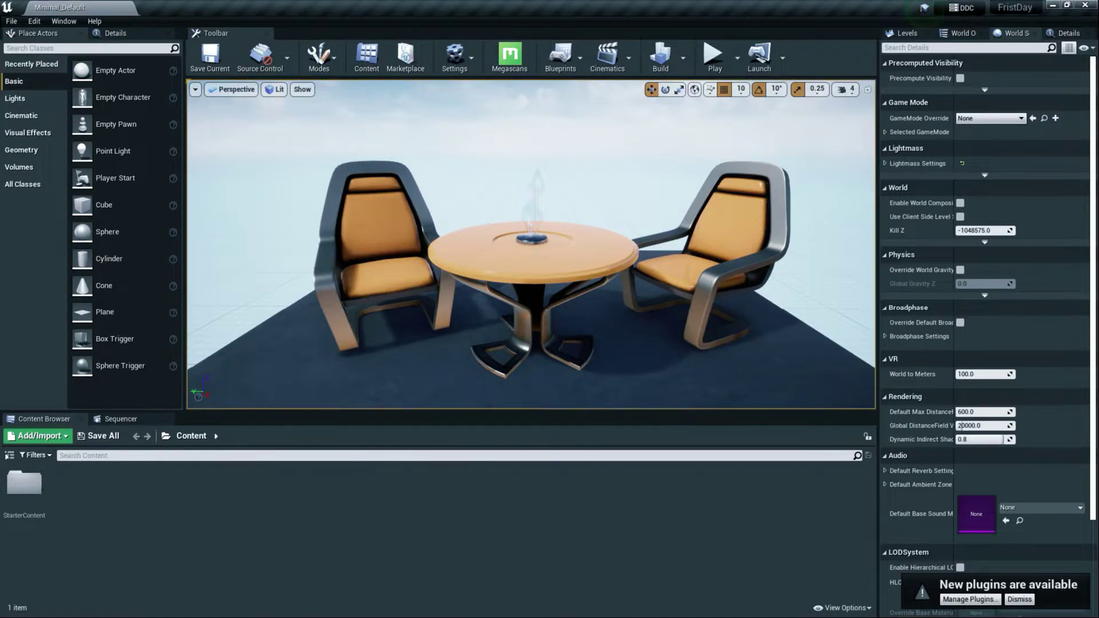
Step: Examine the default level's floor, furniture, lights and player start from several angles and distances
scroll(531, 244, down, 5)
right_drag(531, 243, 462, 212)
scroll(506, 223, up, 3)
click(506, 223)
scroll(507, 224, down, 4)
click(525, 230)
click(503, 255)
click(461, 249)
scroll(462, 249, down, 5)
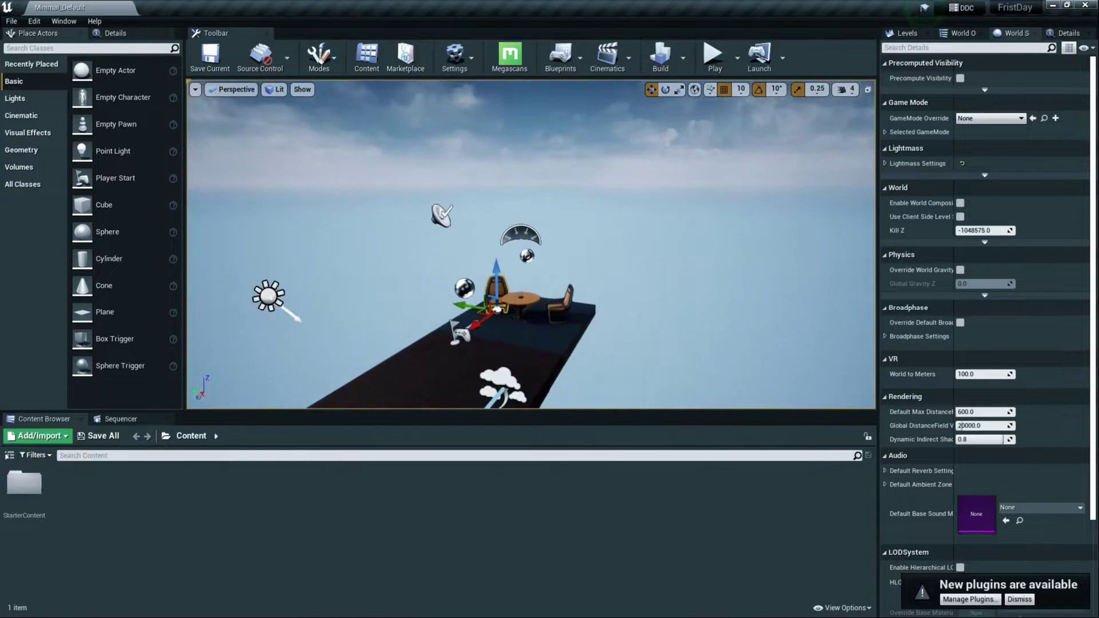
scroll(462, 250, up, 4)
right_drag(462, 250, 476, 295)
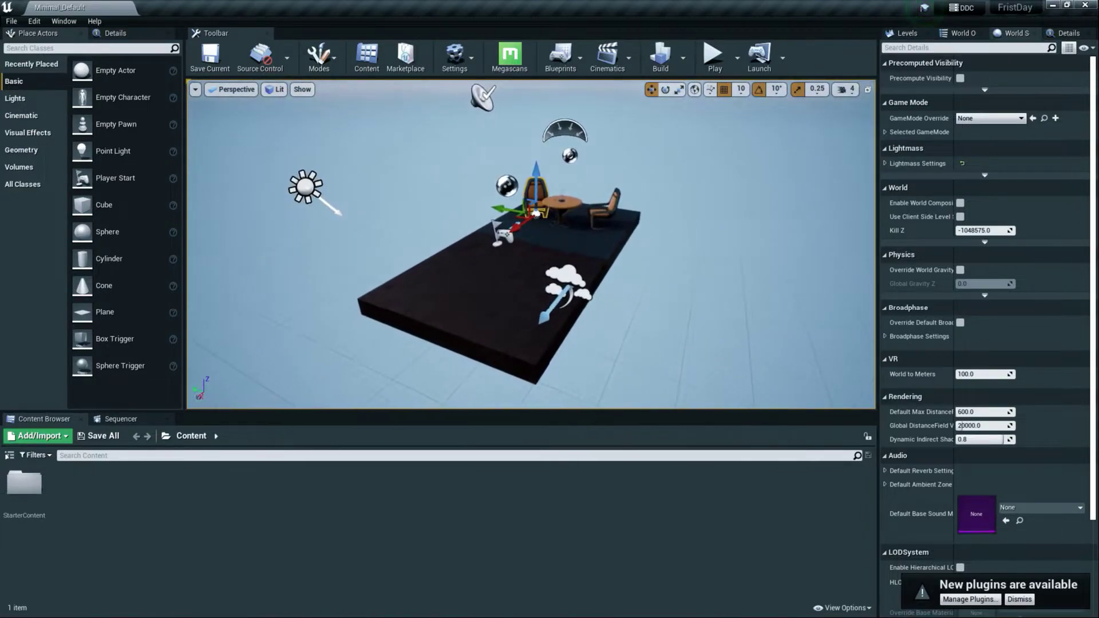
click(462, 250)
click(416, 229)
right_drag(416, 229, 436, 209)
scroll(435, 209, down, 4)
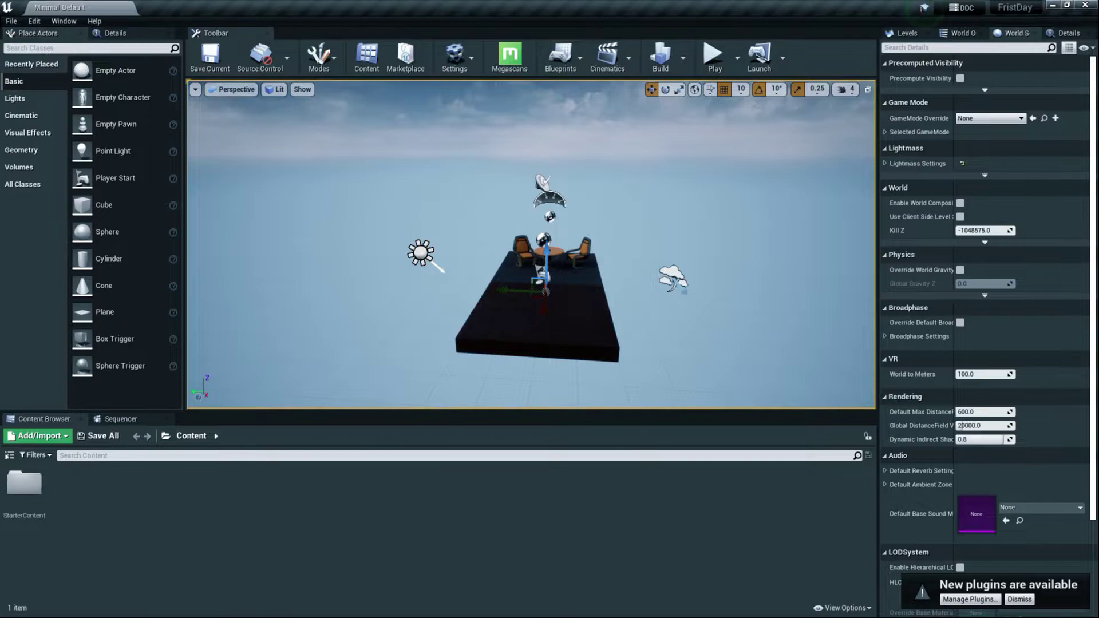
scroll(531, 244, up, 4)
right_drag(531, 244, 469, 292)
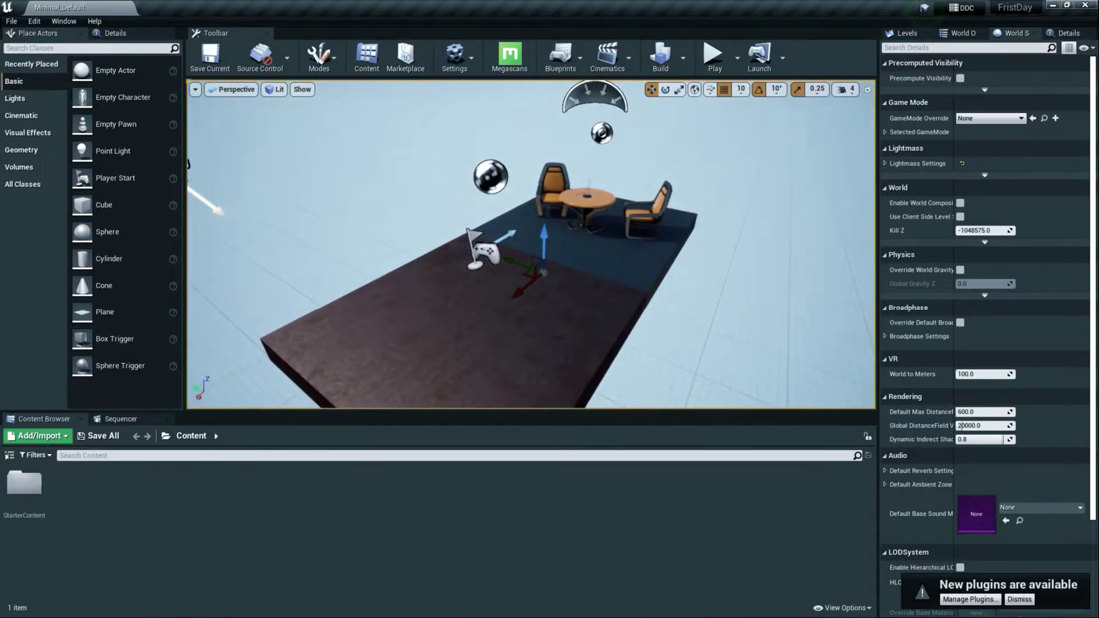
Step: Focus the view on the round table and inspect it from near and far
click(587, 200)
key(f)
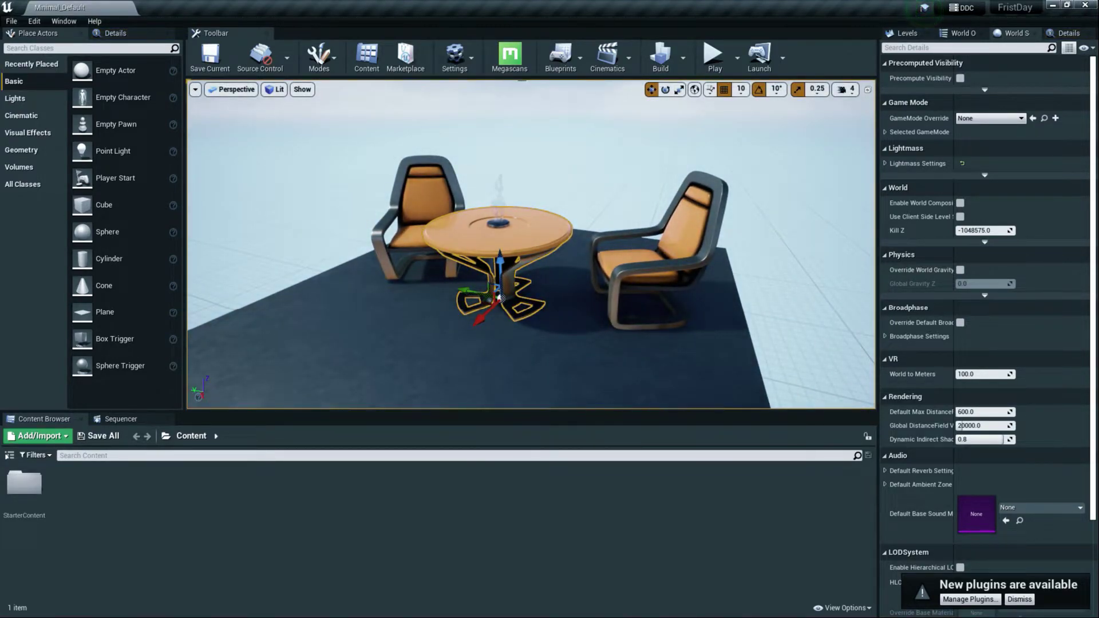
right_drag(498, 264, 521, 258)
scroll(523, 287, down, 6)
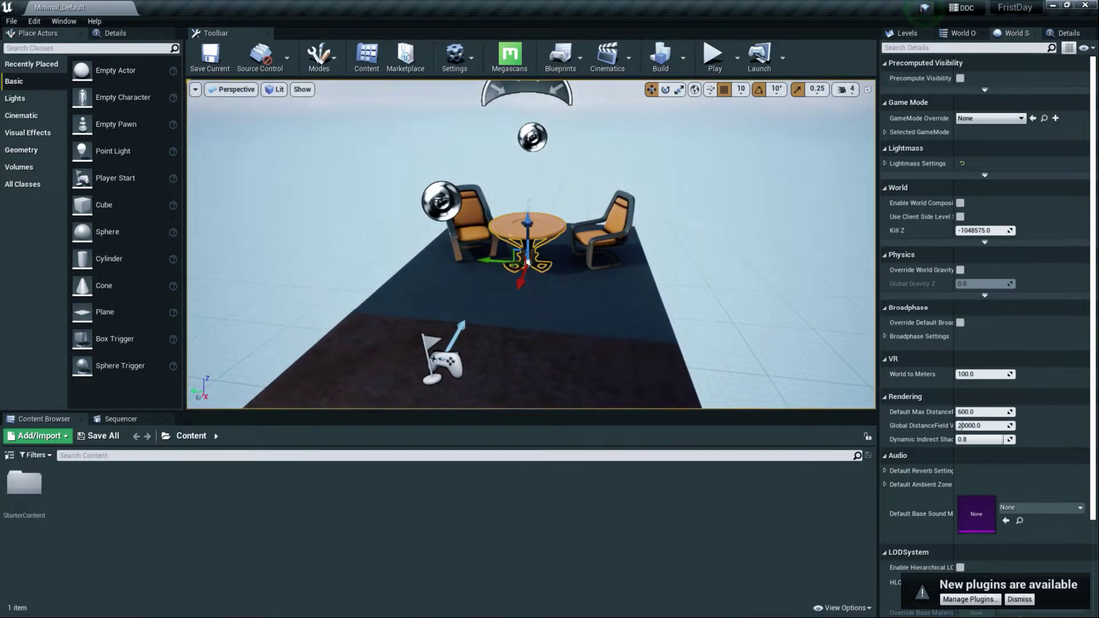
right_drag(523, 275, 490, 269)
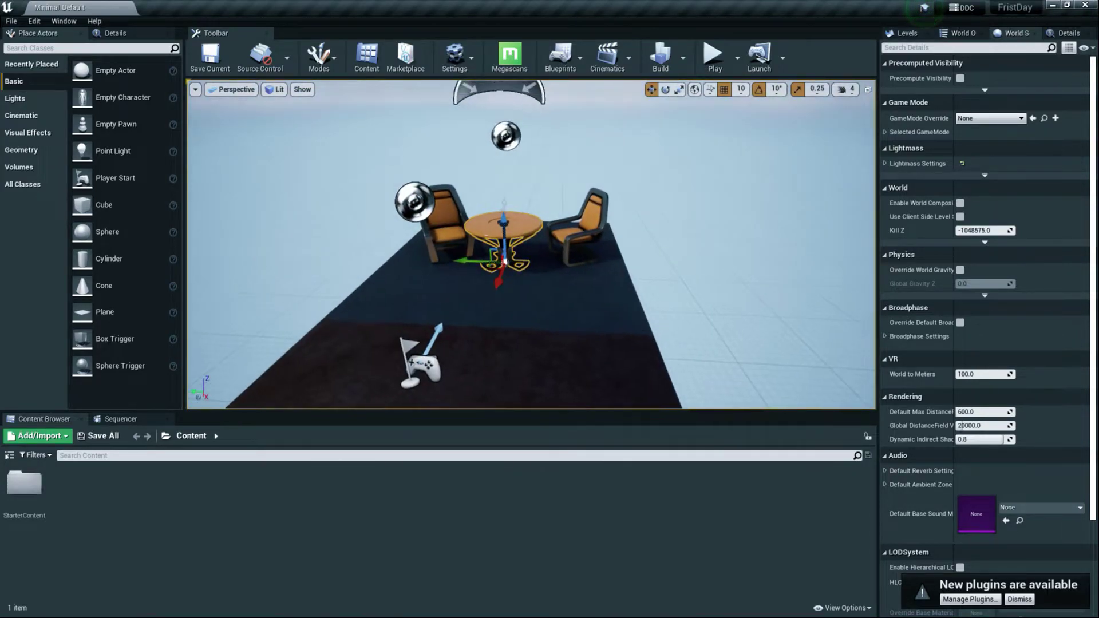
Step: Select the two chairs and the floor individually and inspect the level around them
click(576, 255)
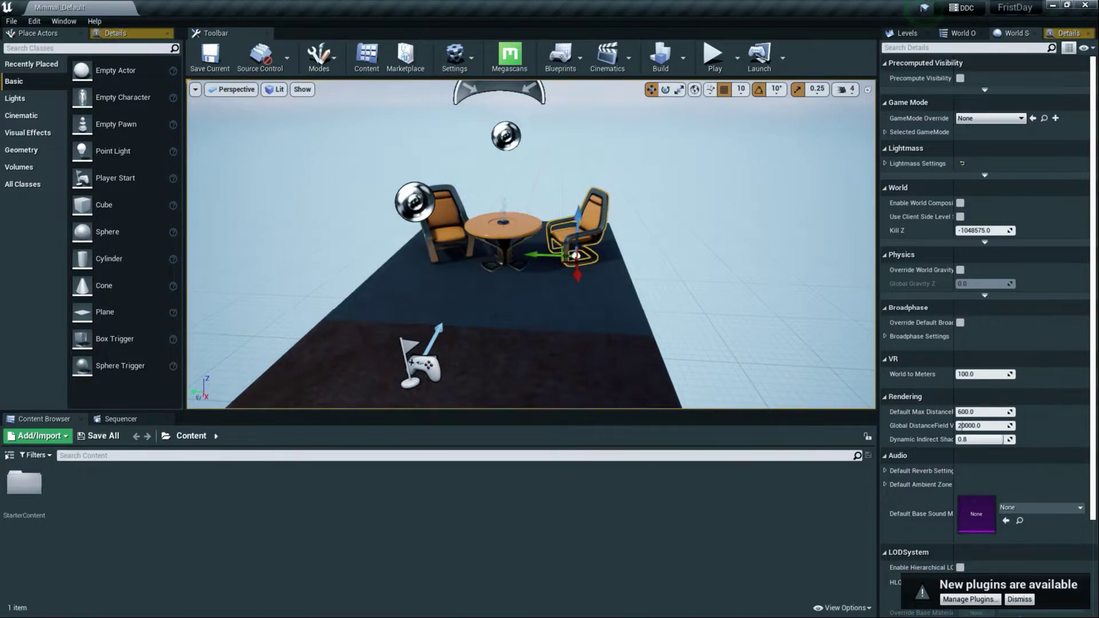
click(516, 292)
click(448, 232)
right_drag(448, 232, 378, 200)
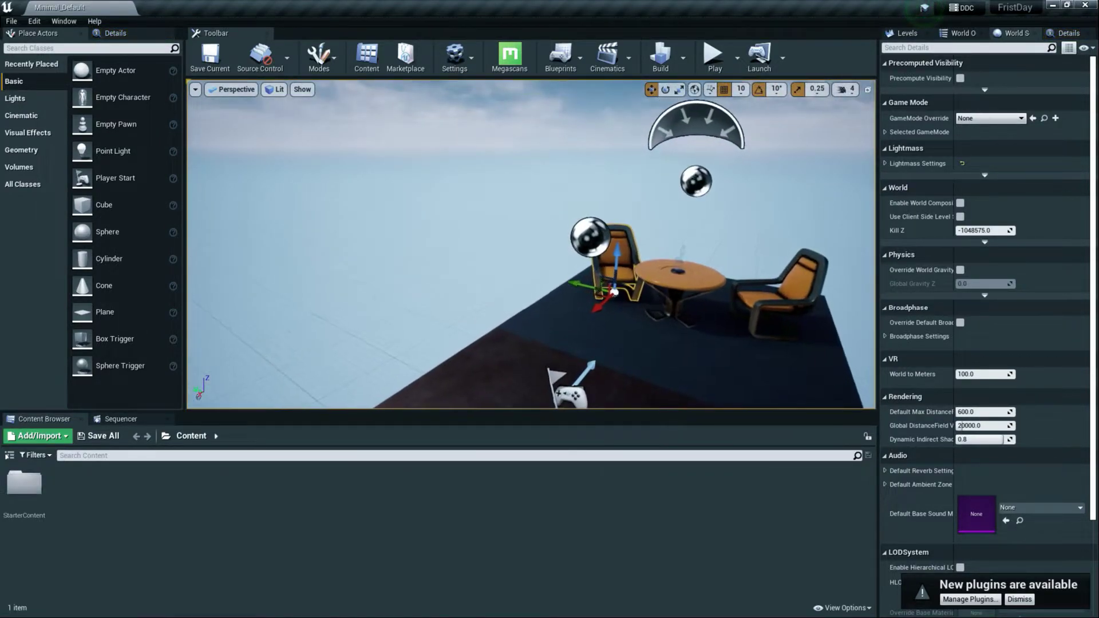
scroll(531, 244, up, 4)
scroll(531, 243, down, 6)
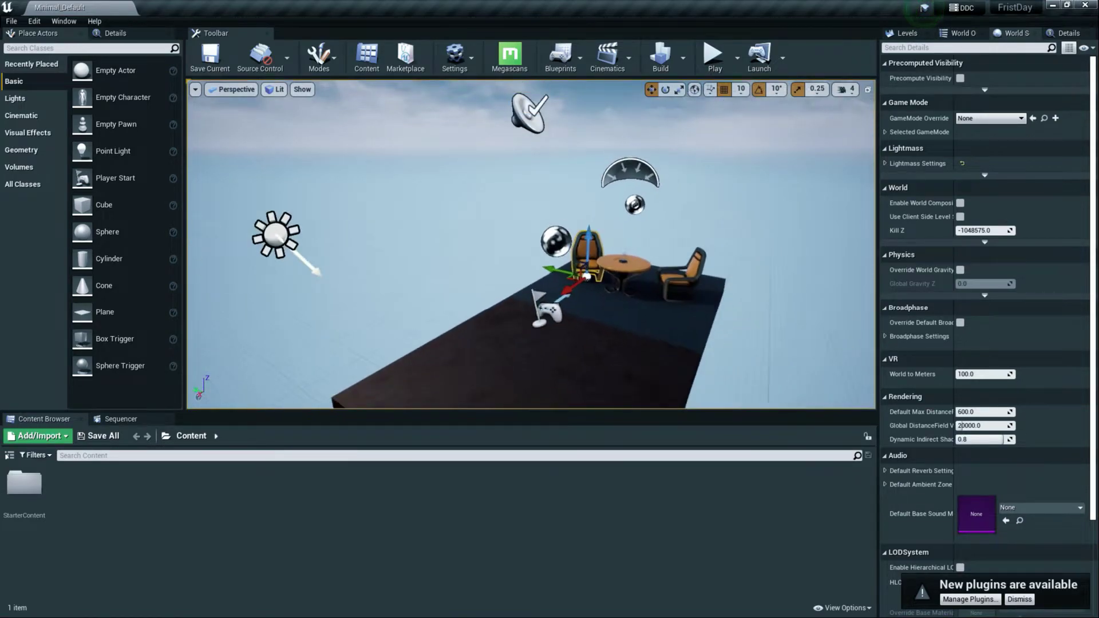
key(a)
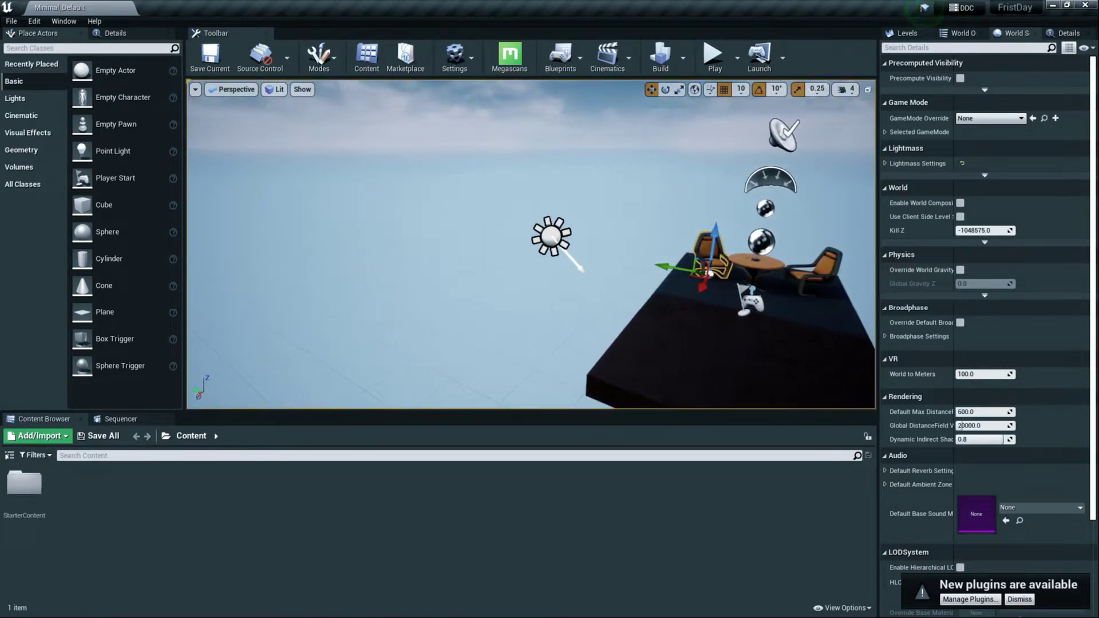
Step: Examine the furniture and surrounding level from afar, then move in close on the round table and two chairs
key(d)
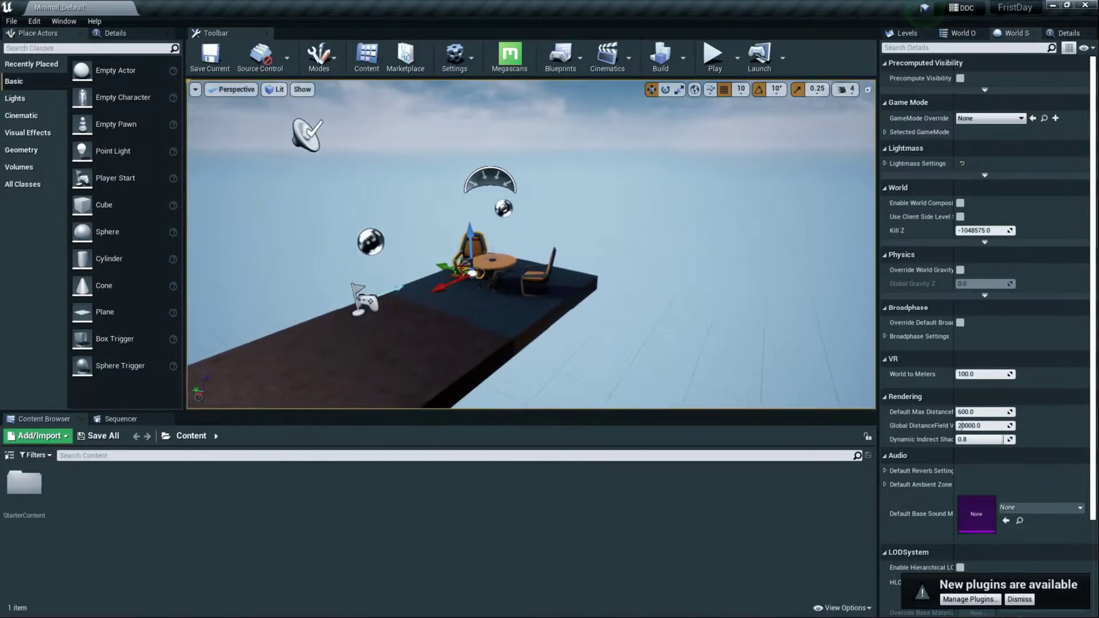
key(a)
key(w)
right_drag(531, 244, 467, 287)
key(w)
key(s)
key(w)
key(s)
alt+drag(476, 246, 484, 246)
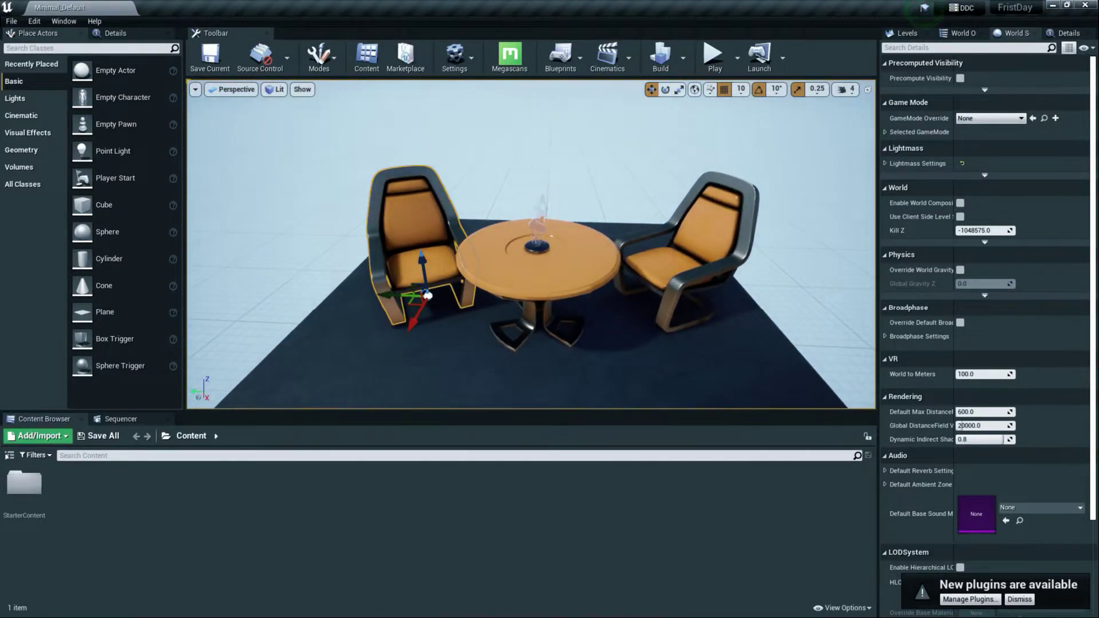
Step: Duplicate the round table and place the copy beside the original, toward the brown stone floor
click(538, 269)
alt+drag(539, 269, 470, 289)
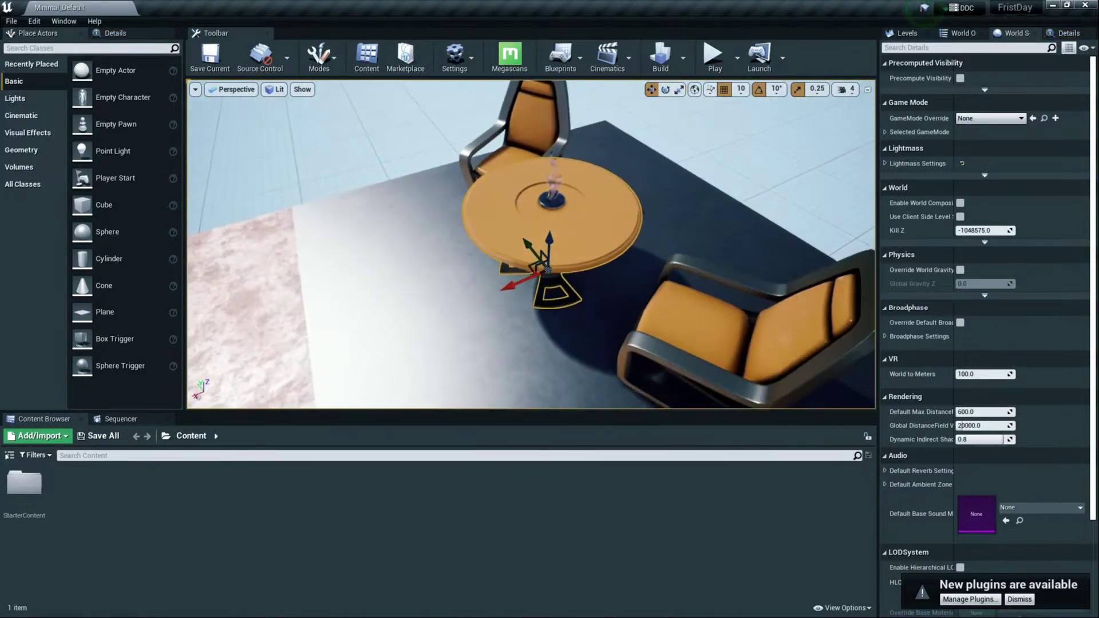
right_drag(531, 244, 496, 244)
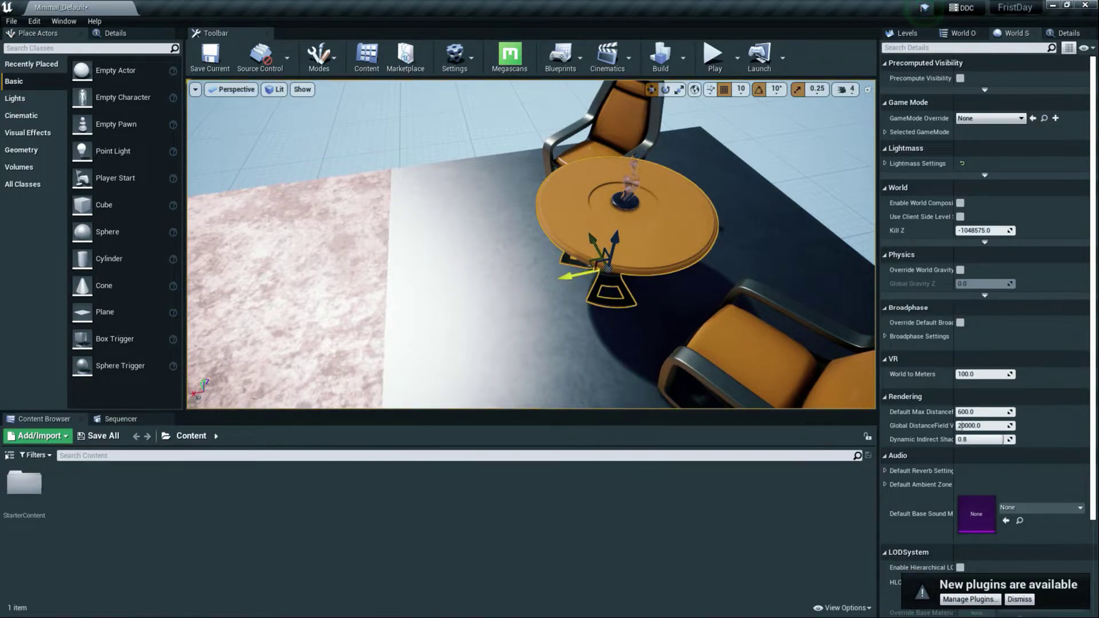
alt+drag(572, 275, 417, 307)
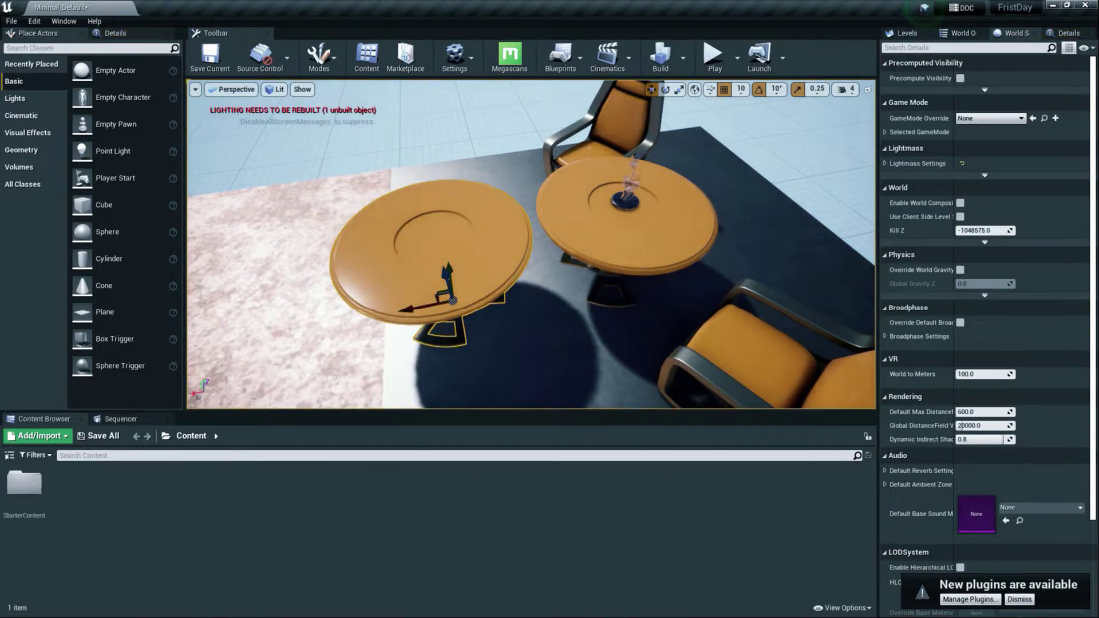
Step: Inspect the duplicated table next to the original and delete the copy
click(601, 252)
right_drag(602, 252, 687, 252)
click(558, 321)
right_drag(559, 321, 607, 321)
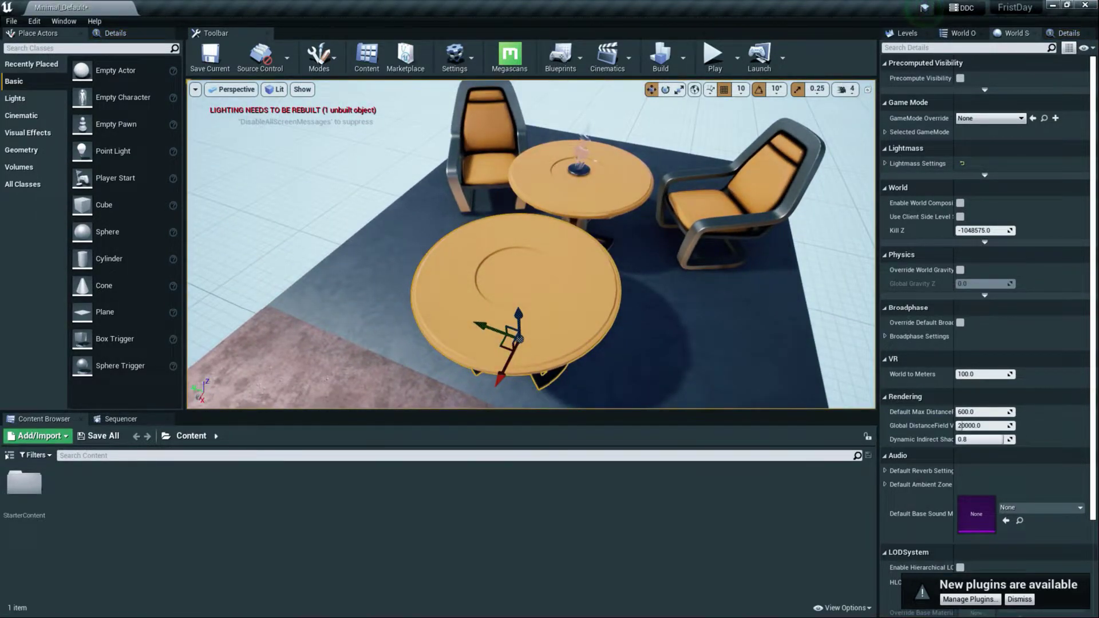
key(Delete)
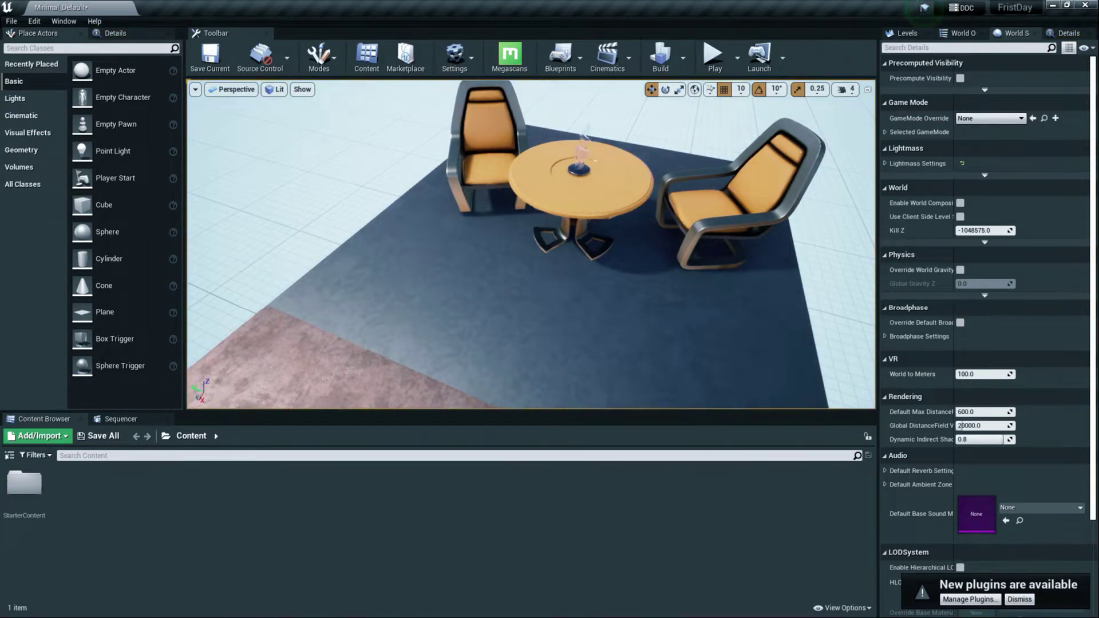
Step: Select the chair facing the table's far side from the other chair and view its Edit context options
click(703, 243)
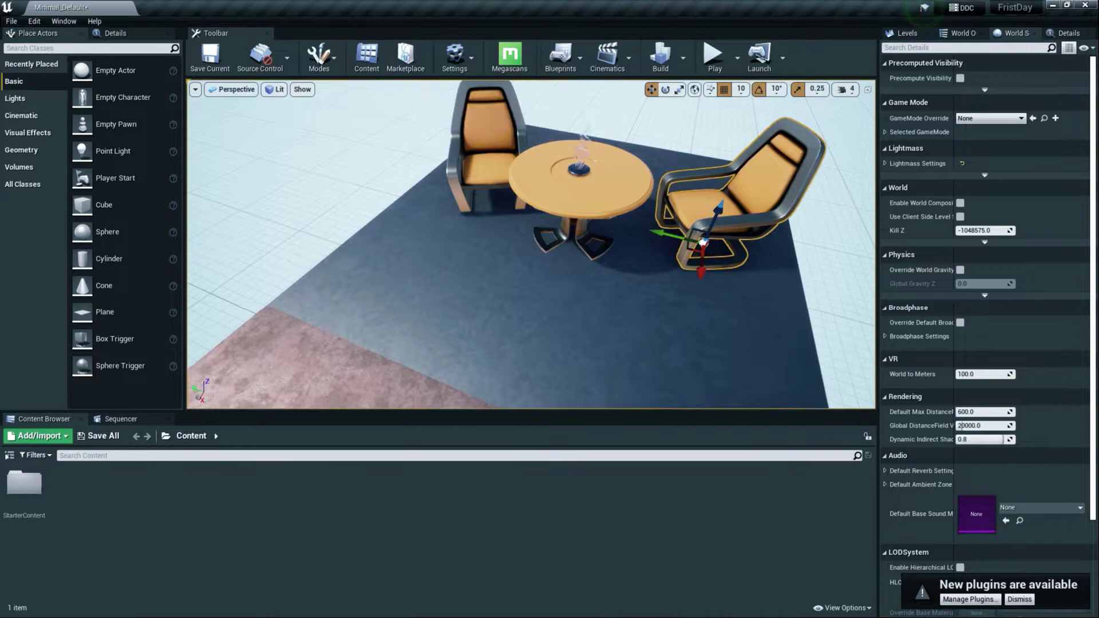
right_drag(675, 237, 704, 234)
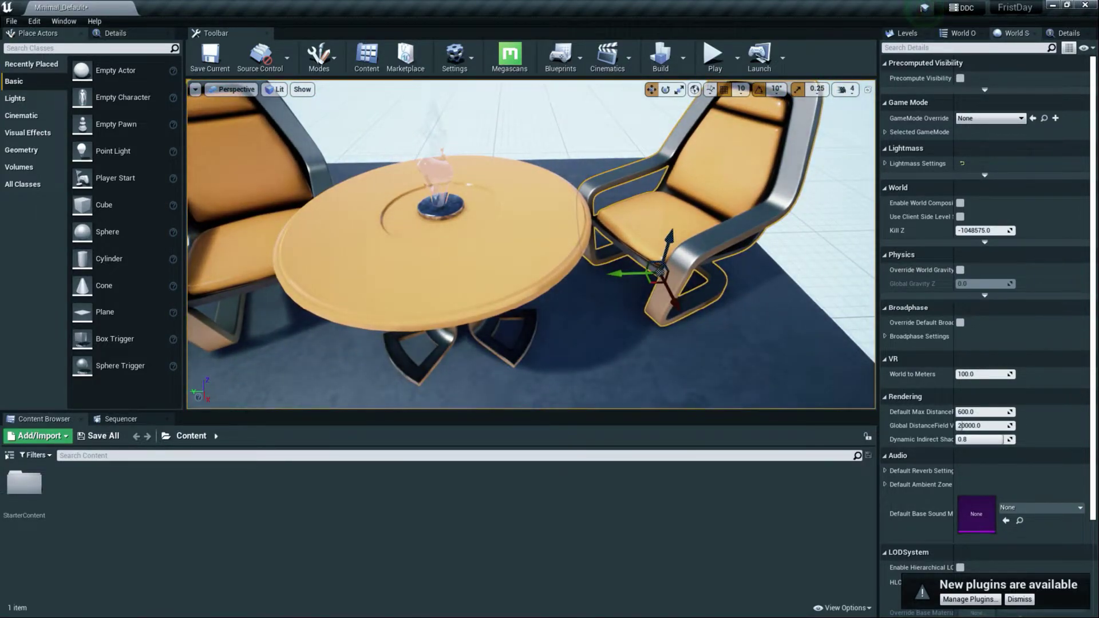
right_click(674, 170)
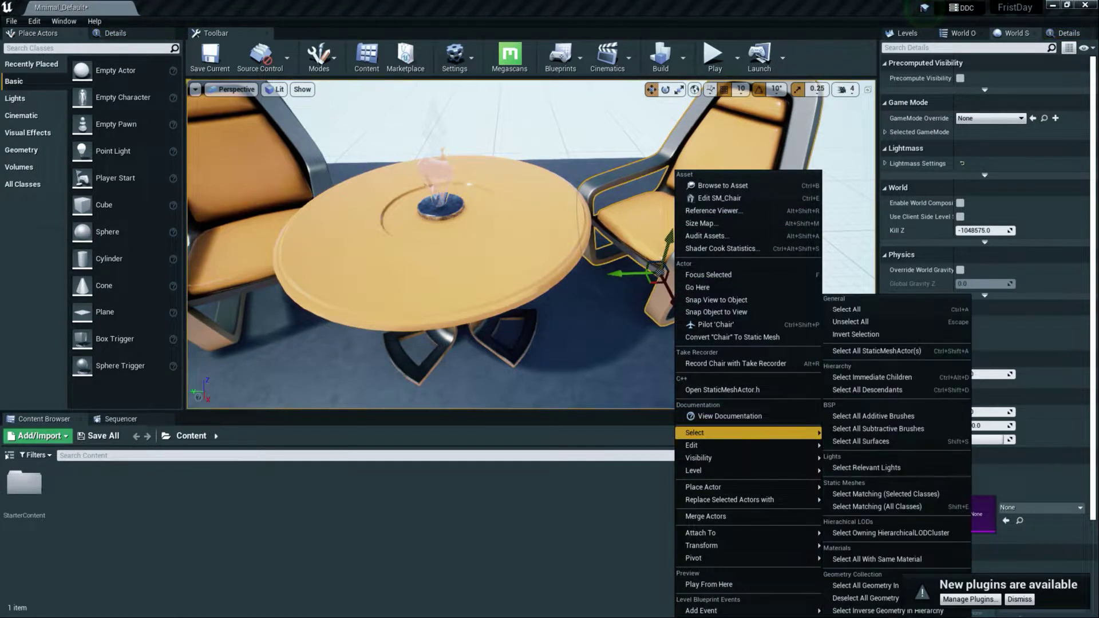
mouse_move(744, 446)
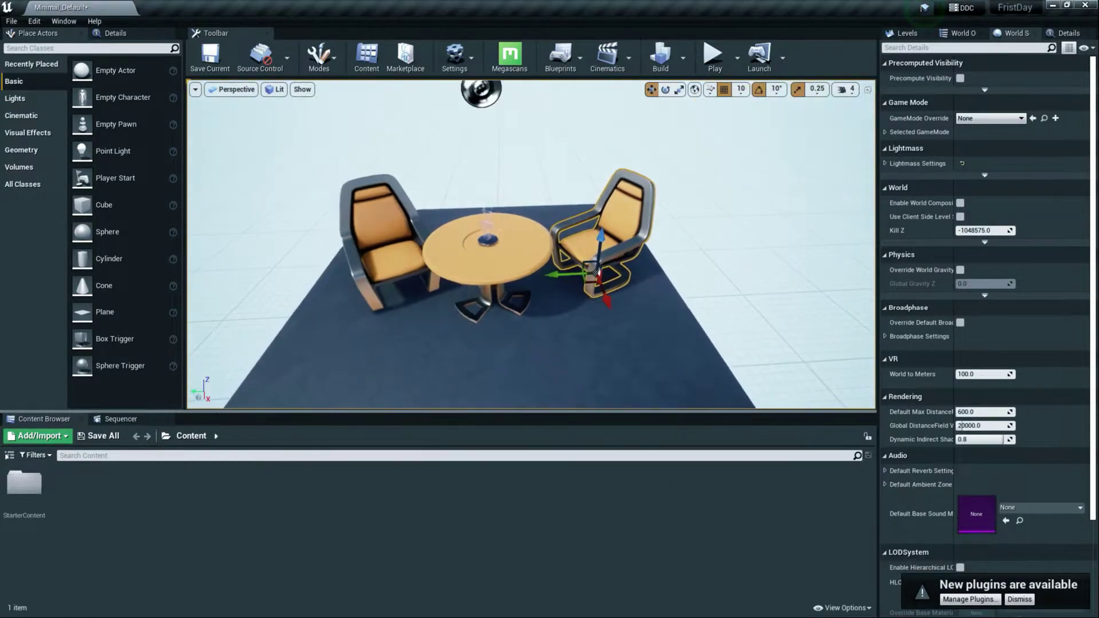
Step: Duplicate the selected chair onto the floor in front of the table, then delete the copy
mouse_move(532, 244)
right_down()
mouse_move(549, 226)
mouse_move(504, 255)
mouse_move(524, 252)
right_up()
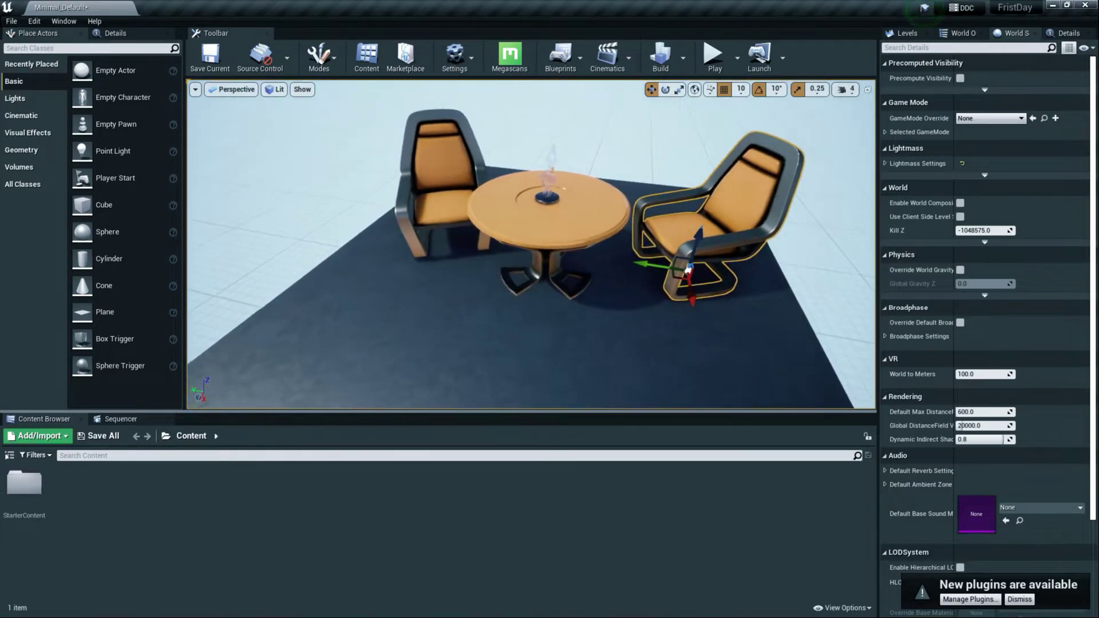
alt+drag(689, 268, 547, 403)
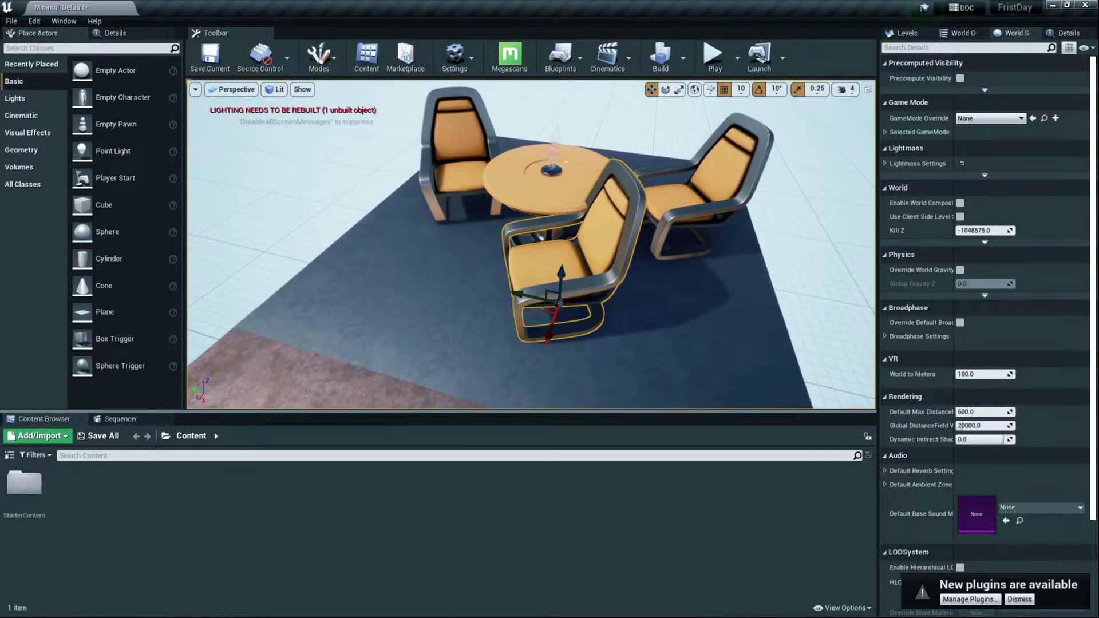
right_drag(532, 244, 522, 222)
key(Delete)
right_drag(533, 329, 528, 328)
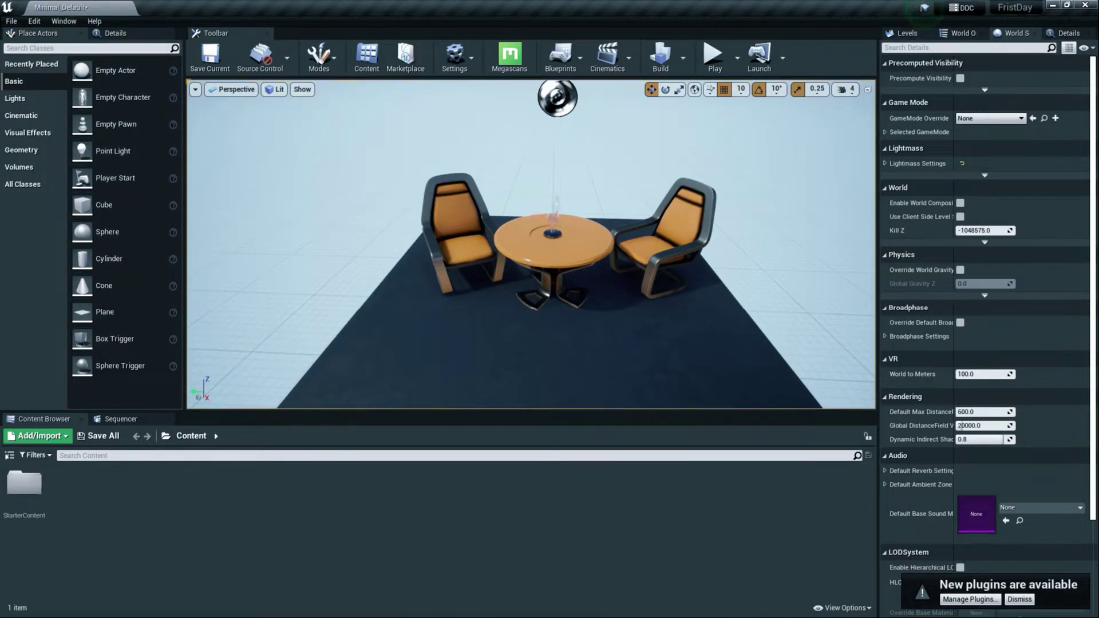
Step: Add a Point Light above the floor between the furniture and the brown stone area
key(w)
right_drag(532, 269, 536, 251)
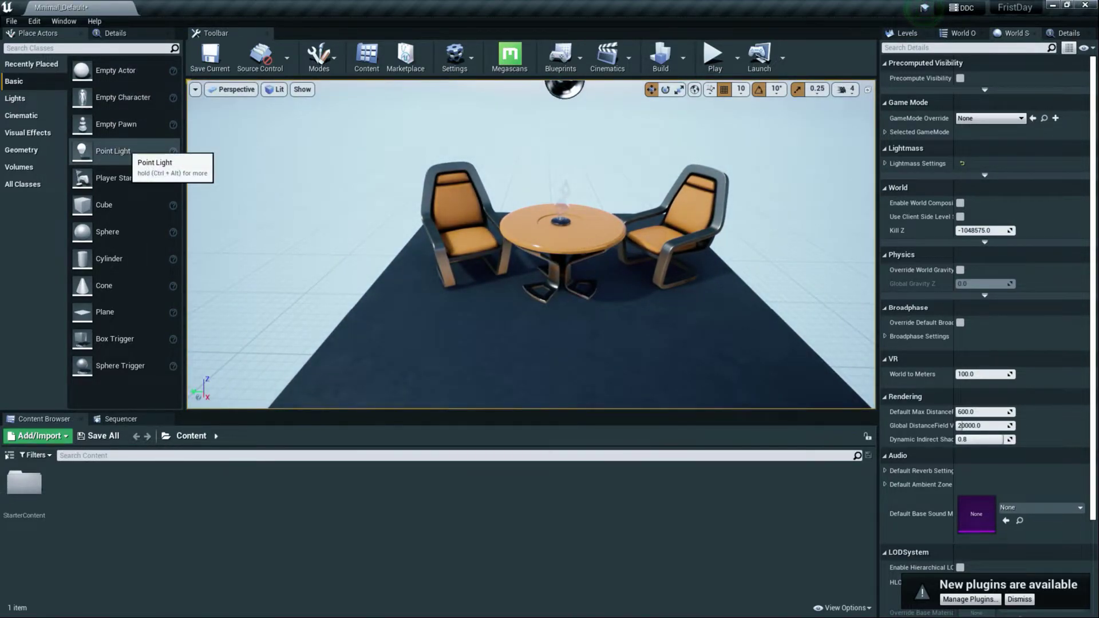
key(s)
right_drag(531, 245, 830, 304)
key(w)
key(s)
drag(113, 151, 546, 241)
Step: Examine the new point light and its glow on the floor from several angles and distances
key(w)
right_drag(546, 240, 321, 272)
key(d)
key(s)
key(a)
key(w)
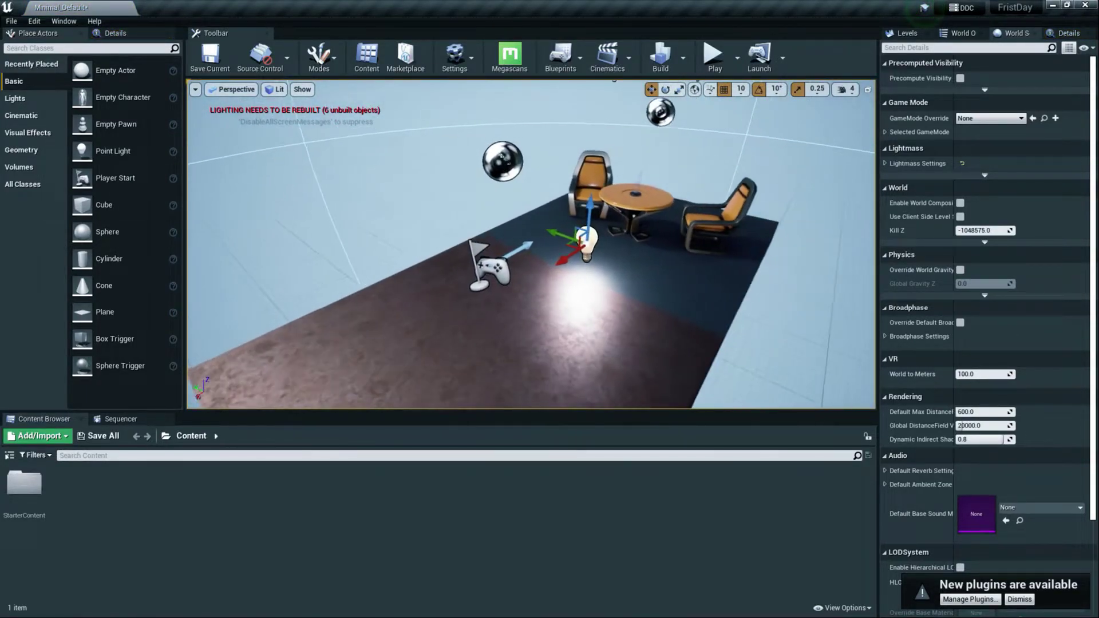
key(s)
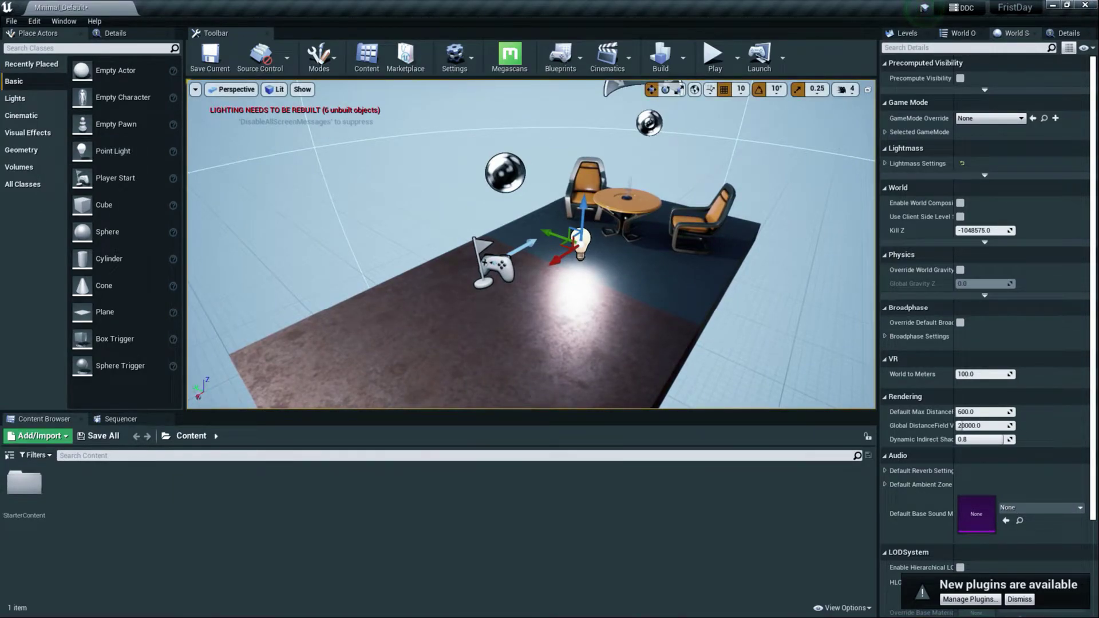
key(w)
right_drag(530, 246, 556, 247)
key(s)
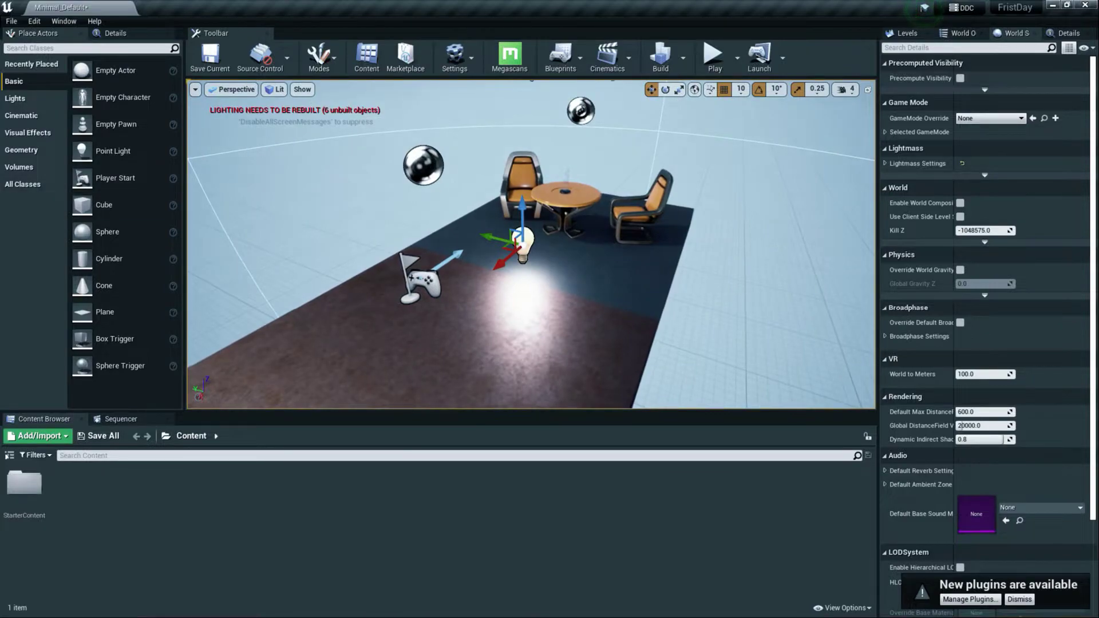
Step: Add a Cube on the brown floor near the player start and focus the view on it
drag(98, 205, 404, 349)
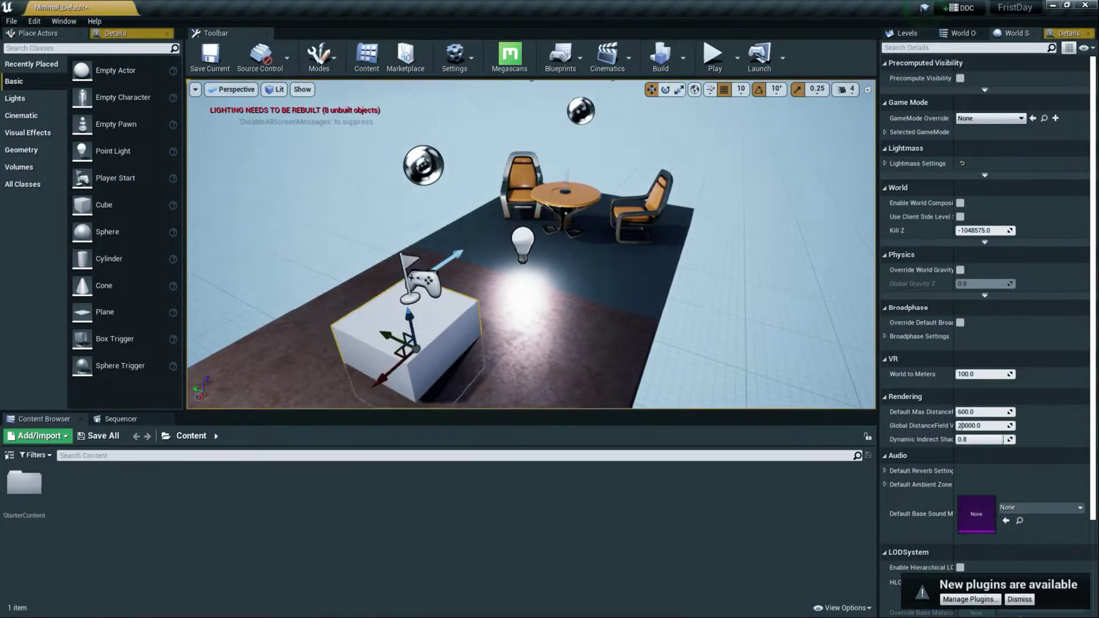
key(f)
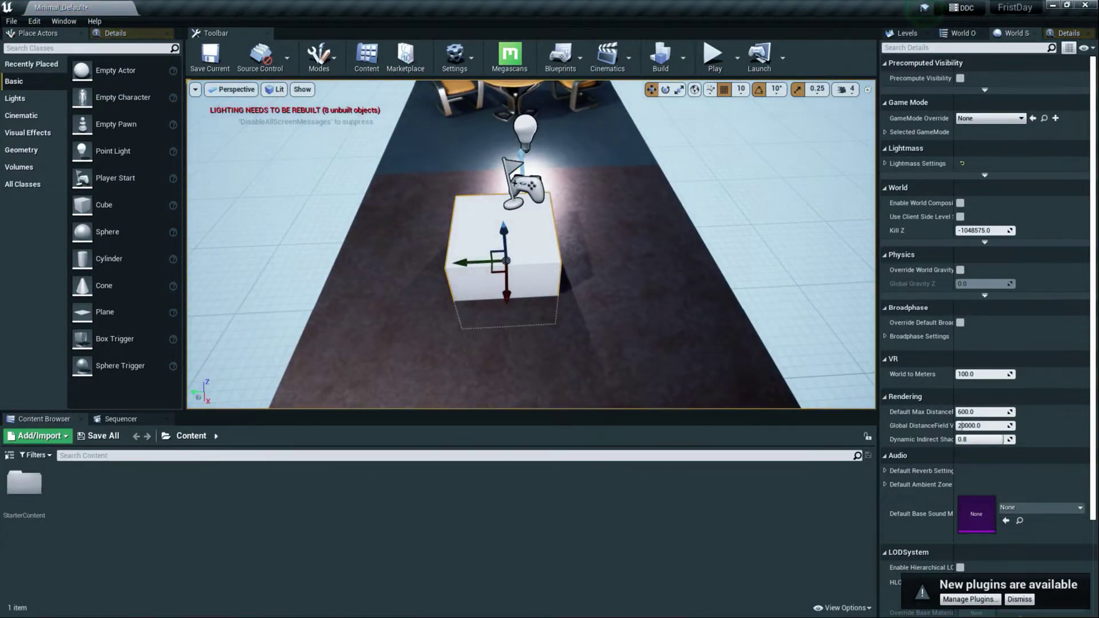
key(w)
right_drag(530, 246, 505, 249)
key(s)
scroll(532, 246, down, 3)
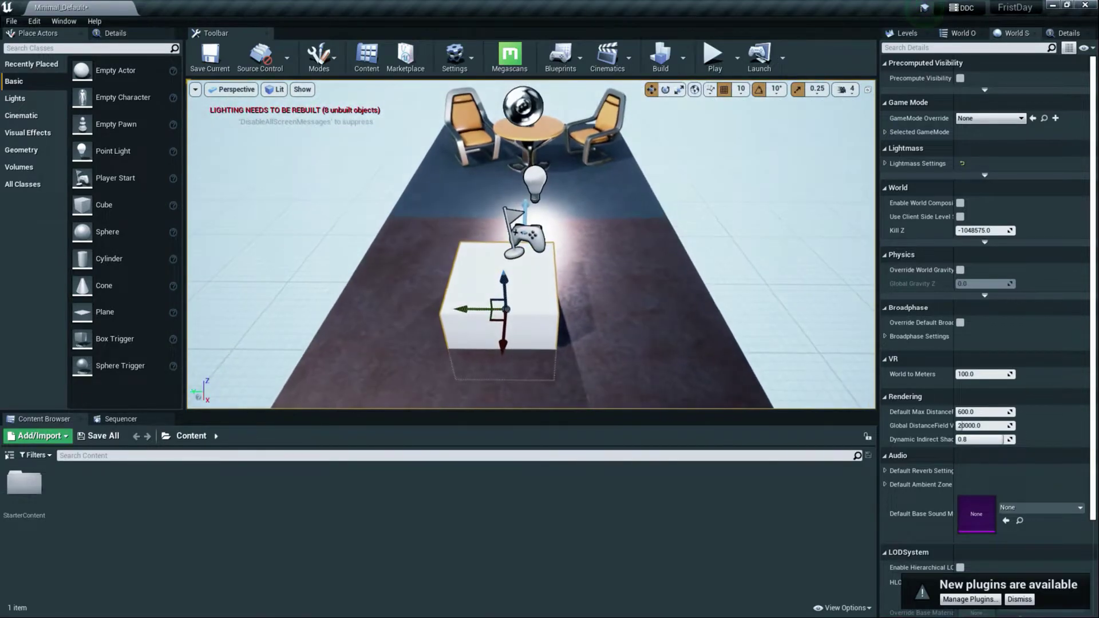
Step: Move the cube back and forth across the brown floor along its move axes
drag(458, 308, 519, 296)
drag(435, 302, 400, 301)
drag(494, 305, 603, 326)
right_drag(604, 326, 620, 339)
right_drag(531, 245, 560, 308)
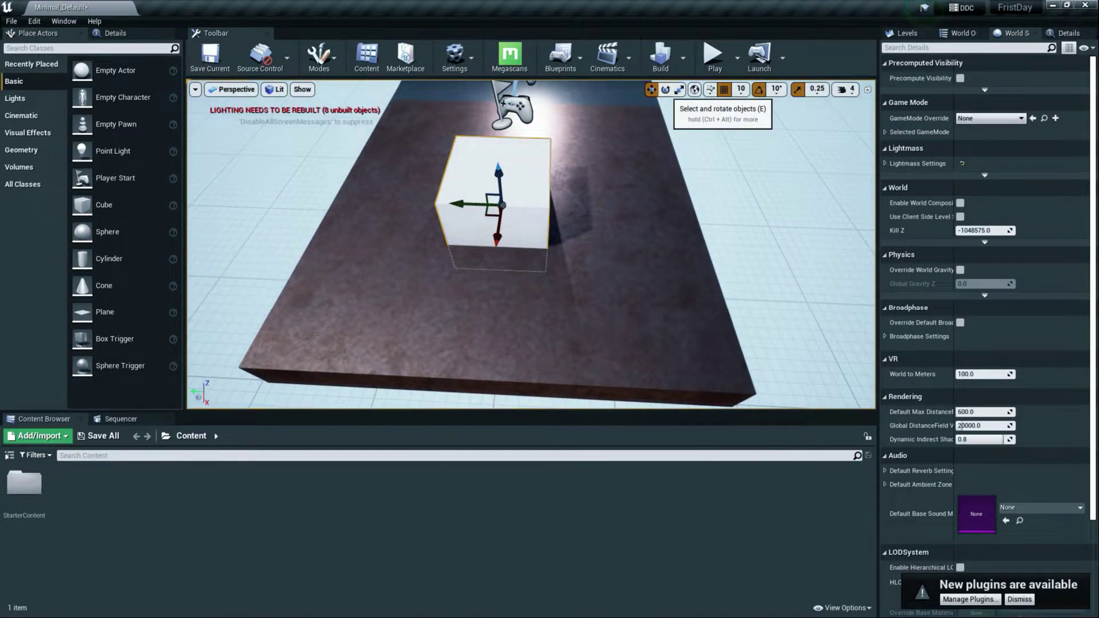
Step: Rotate the cube about its vertical axis until one corner faces the open end of the floor
key(Up)
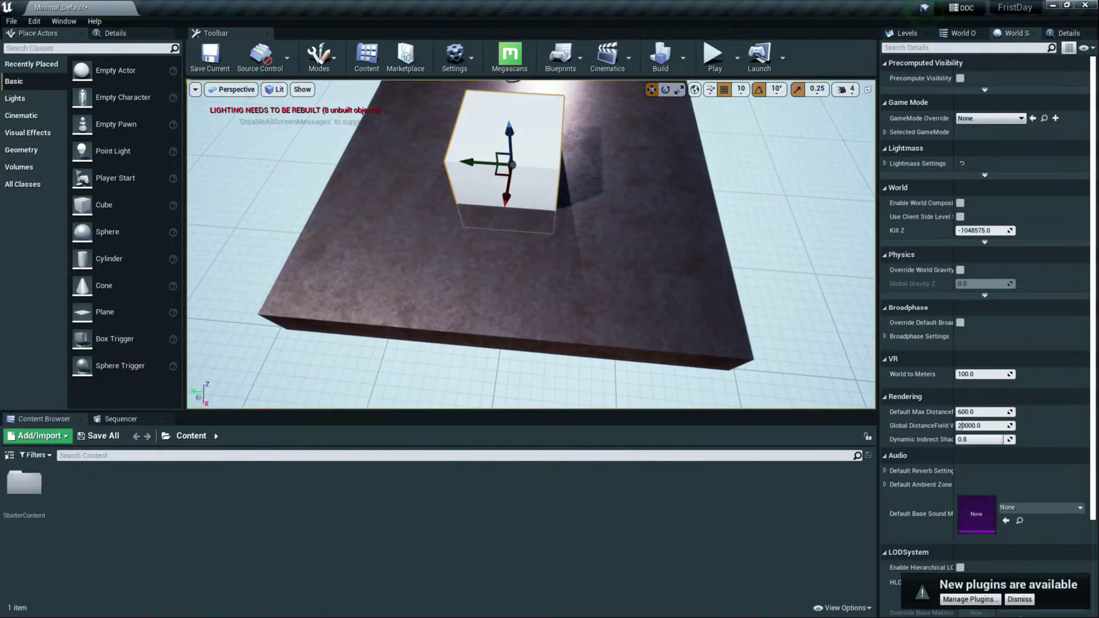
key(e)
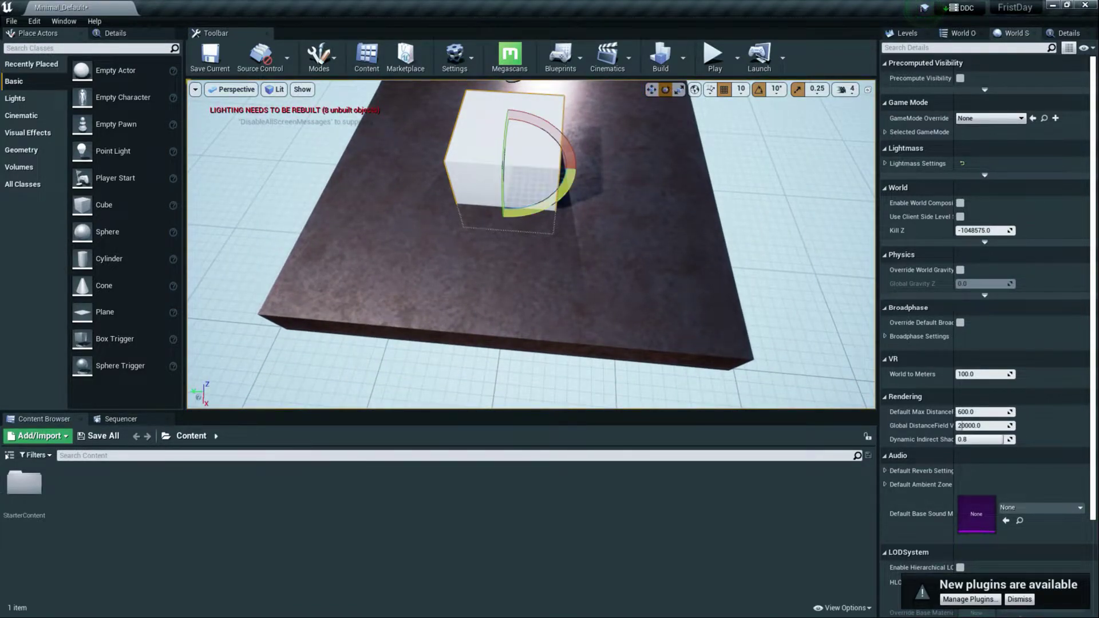
drag(544, 204, 467, 210)
right_drag(543, 204, 549, 171)
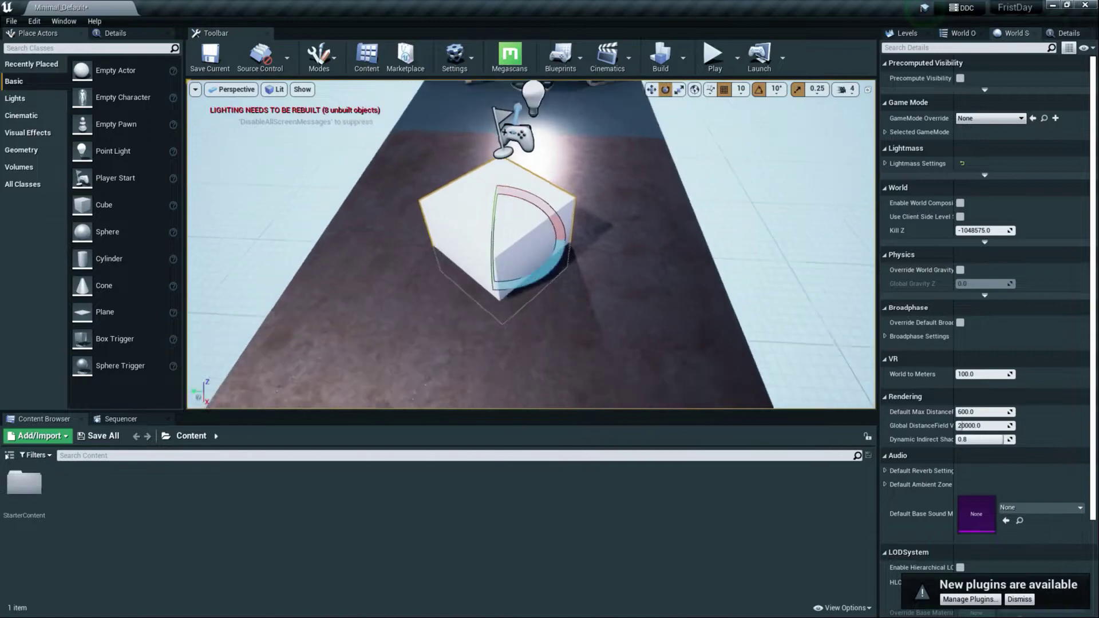
key(s)
Step: Tilt the cube about several rotation axes so it stands at an angle on the floor
mouse_move(503, 241)
mouse_down()
mouse_move(503, 264)
mouse_move(503, 241)
mouse_up()
drag(544, 203, 503, 184)
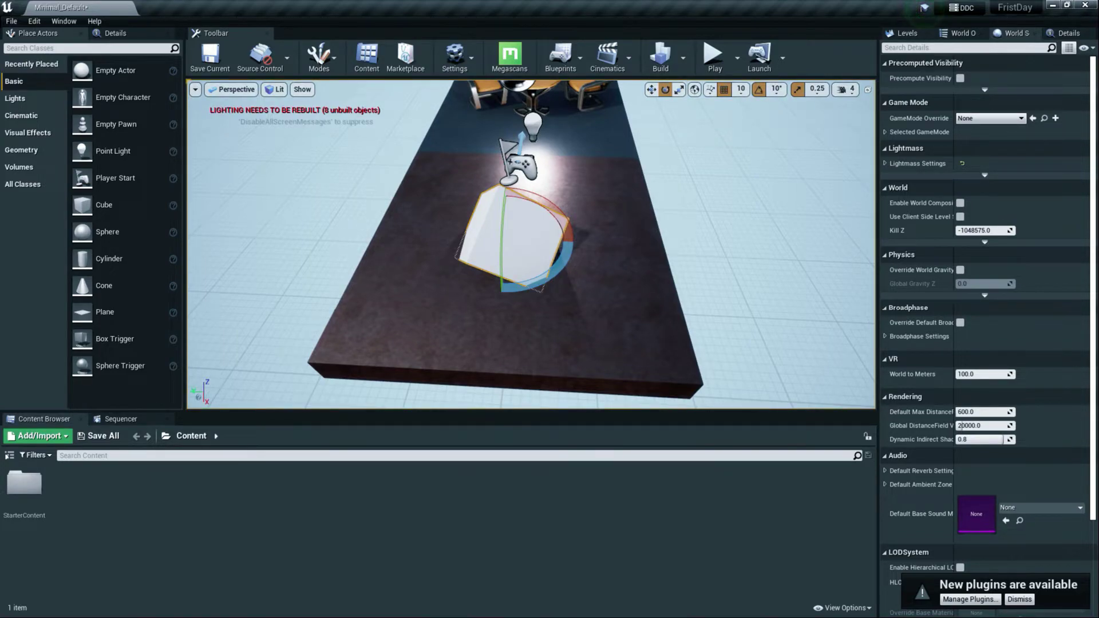
drag(531, 283, 430, 285)
drag(503, 246, 503, 260)
drag(544, 204, 564, 221)
key(w)
scroll(531, 245, up, 4)
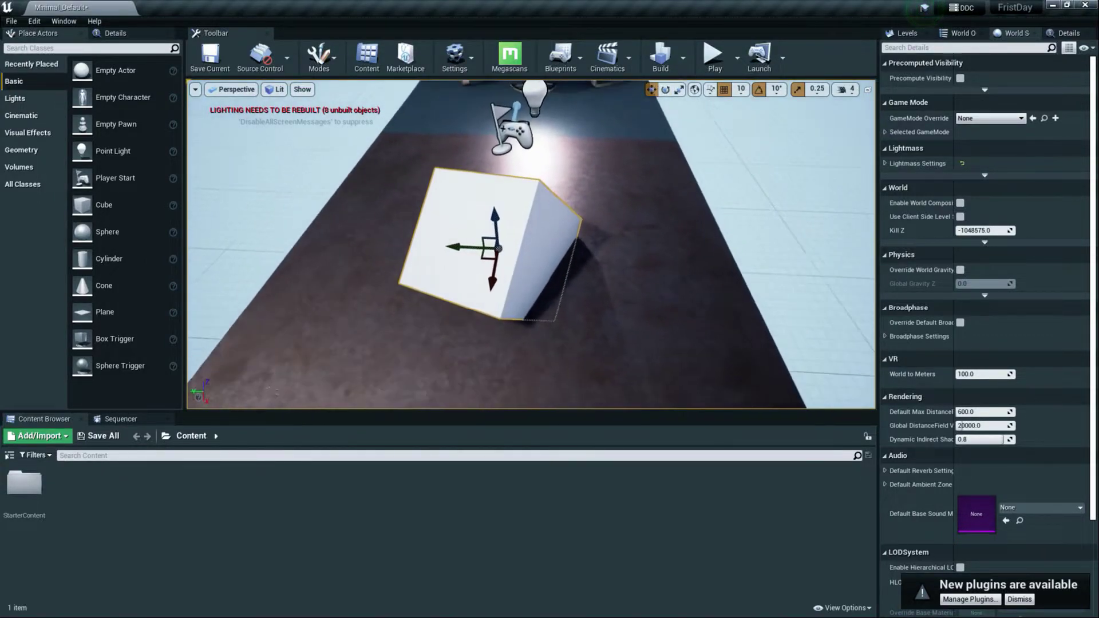
Step: Scale the tilted cube up along each of its three axes
scroll(532, 244, down, 5)
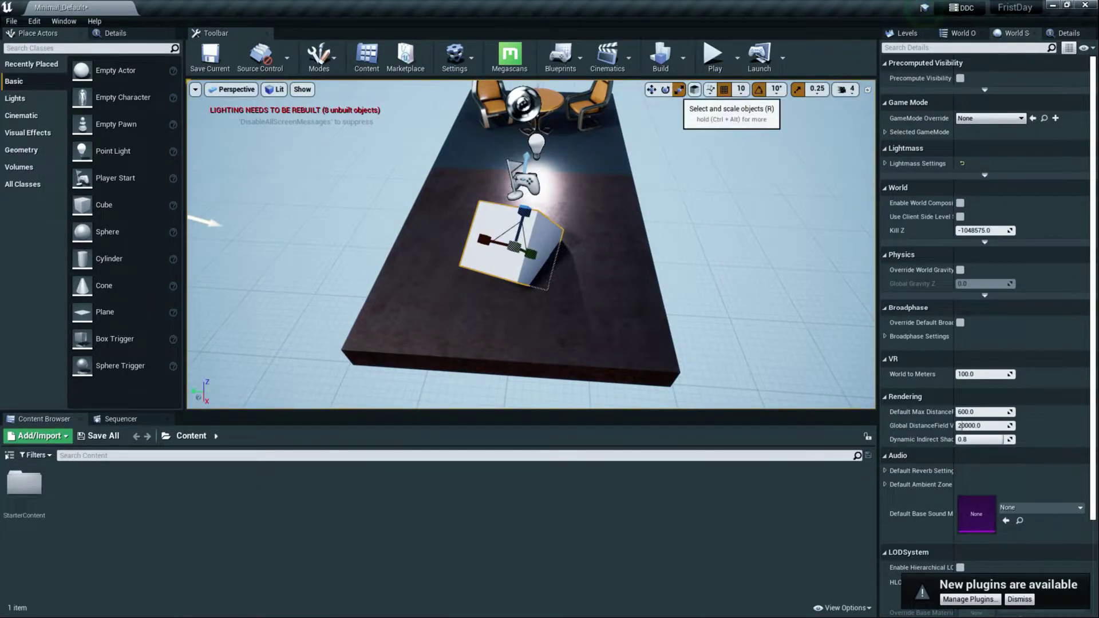
drag(484, 239, 458, 234)
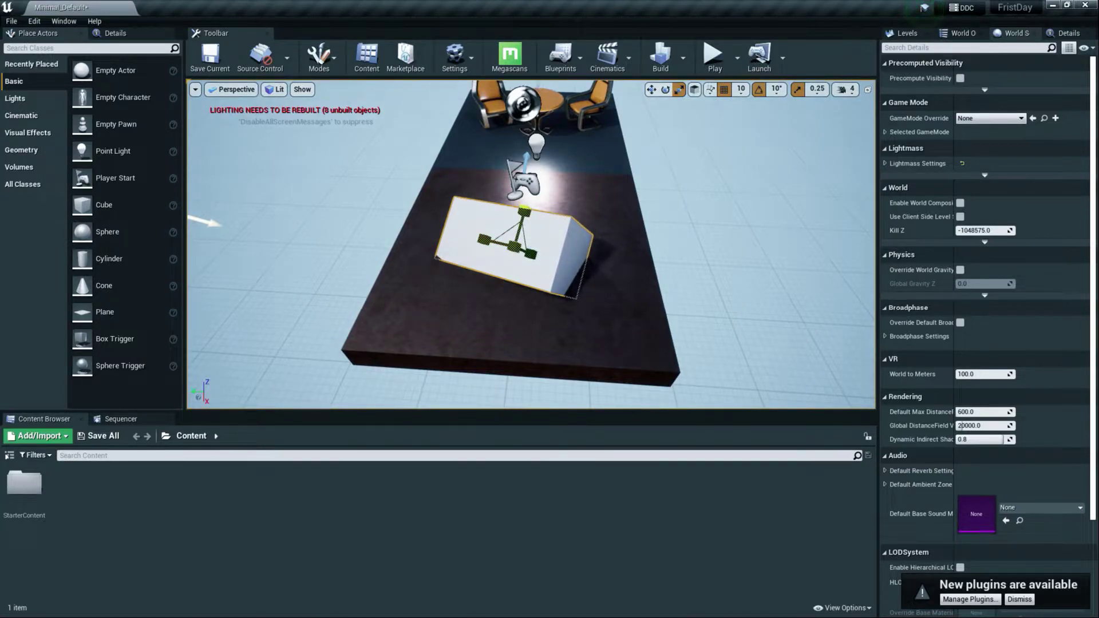
drag(525, 212, 525, 189)
drag(530, 254, 558, 229)
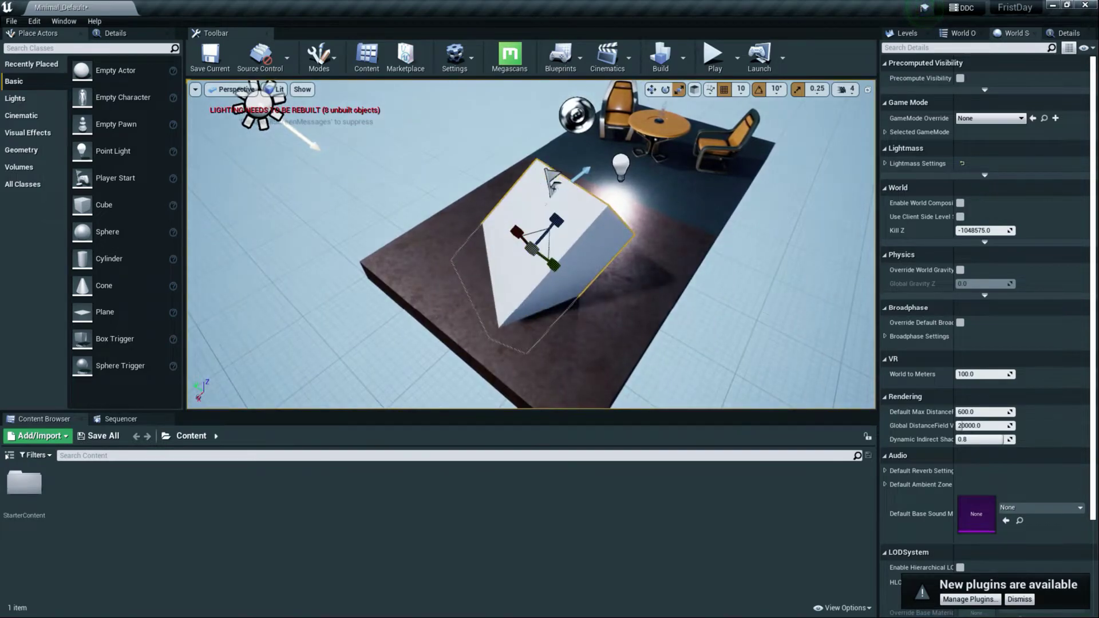
Step: Undo the cube's scaling and rotation changes
key(ctrl+z)
key(ctrl+z)
key(ctrl+z)
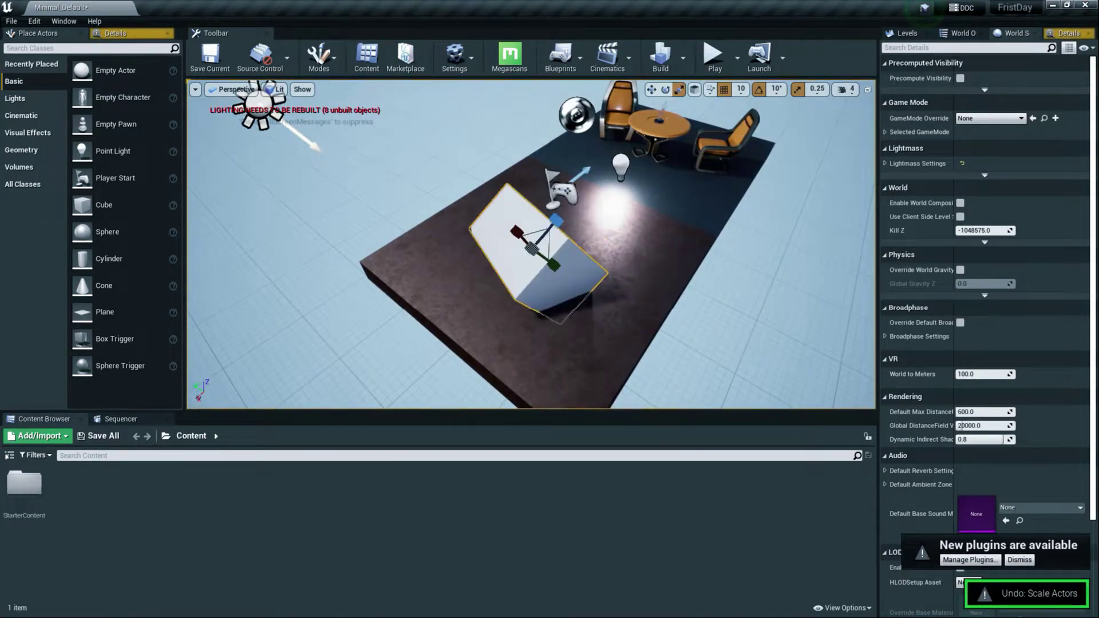
key(ctrl+z)
key(ctrl+z)
key(ctrl+z)
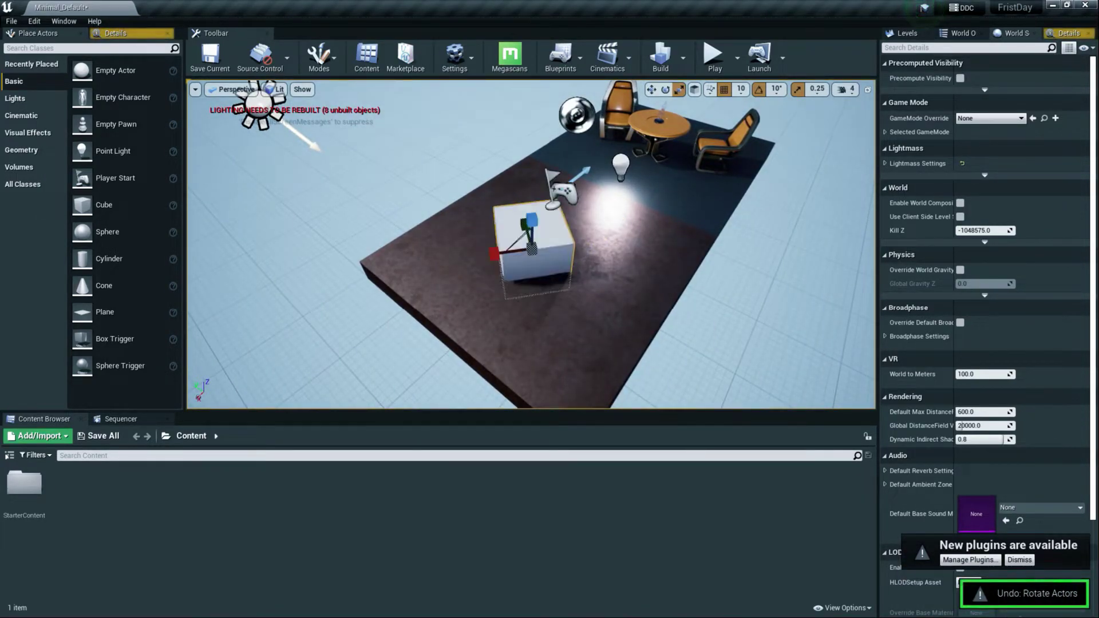
Step: Select the cube with the Move tool active and turn off grid snapping for moving objects
click(596, 298)
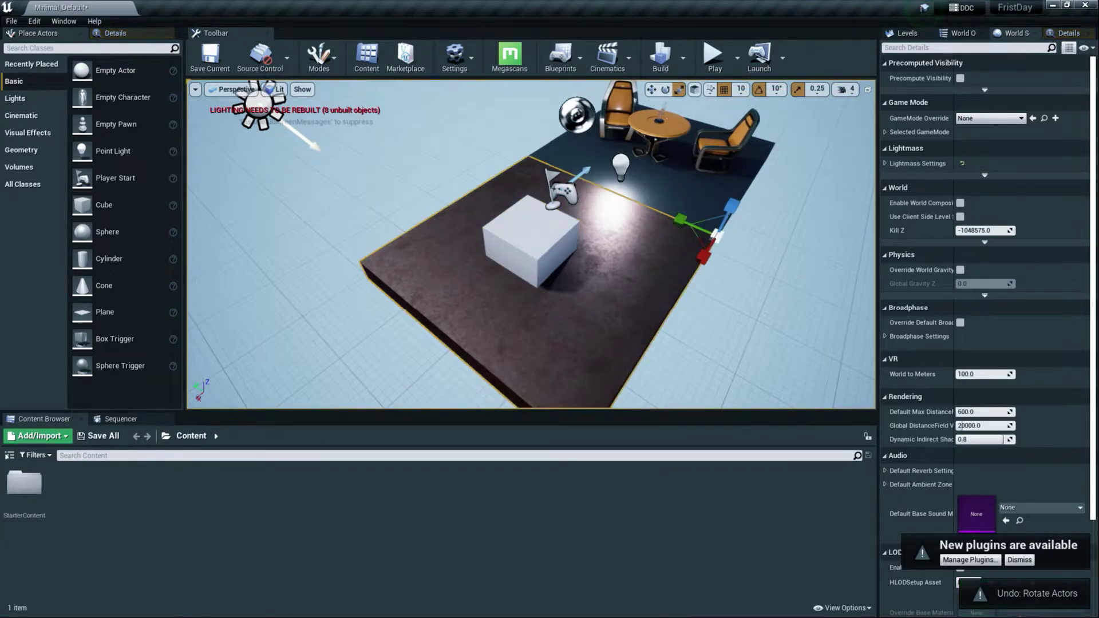
right_drag(531, 252, 584, 258)
click(530, 246)
key(w)
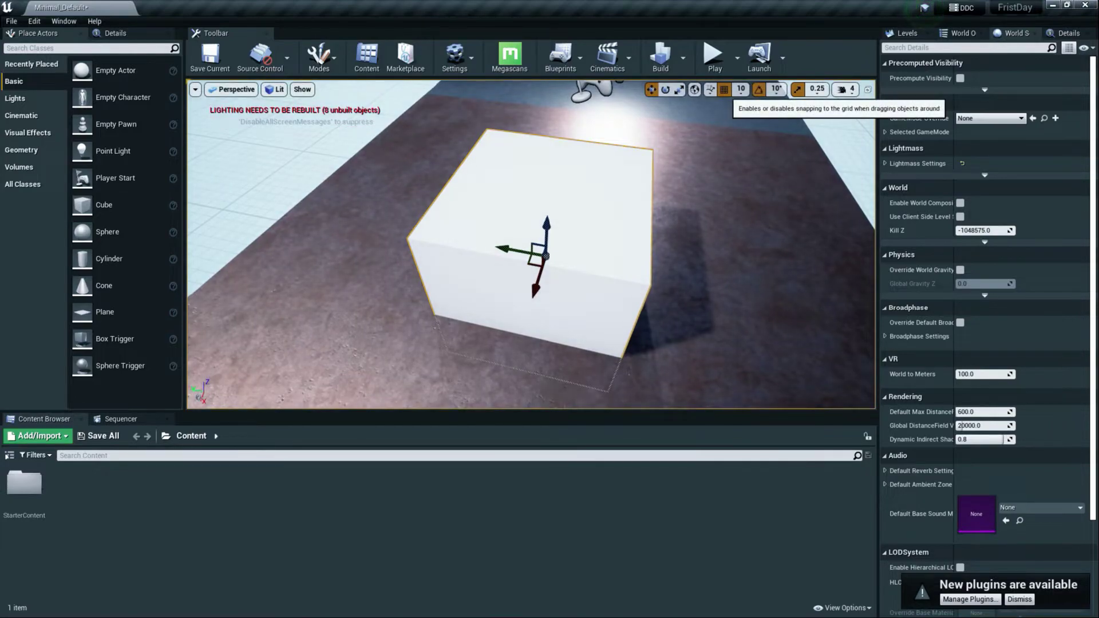
click(724, 90)
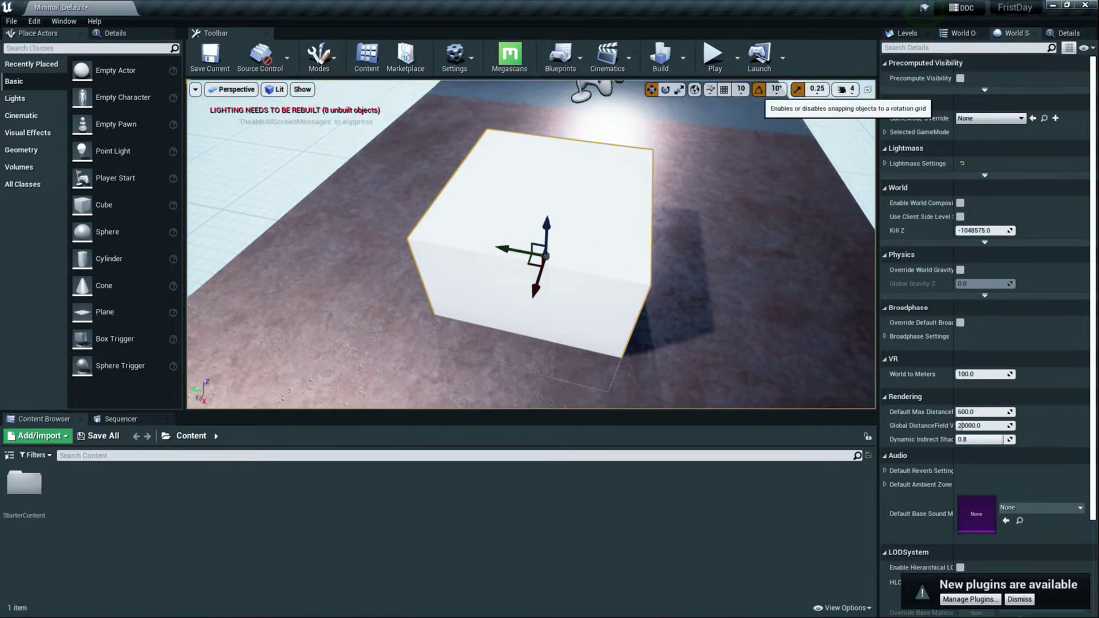
Step: Try scaling the cube slightly along its Y axis with rotation and scale snapping off, and undo the scaling
click(759, 89)
key(r)
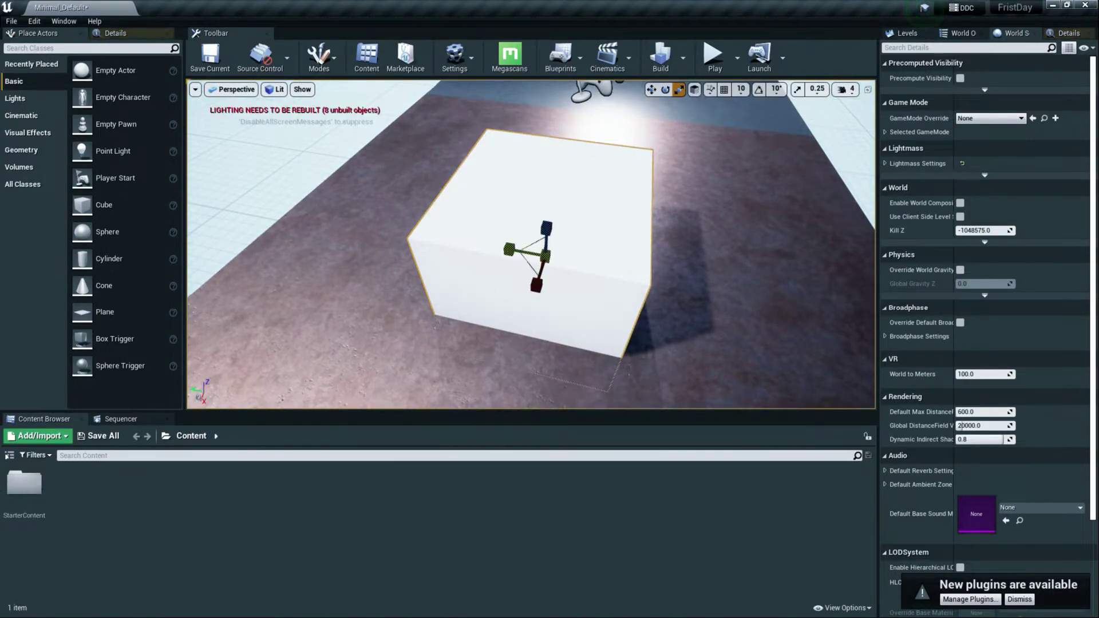
mouse_move(523, 250)
mouse_down()
mouse_move(558, 252)
mouse_move(508, 249)
mouse_up()
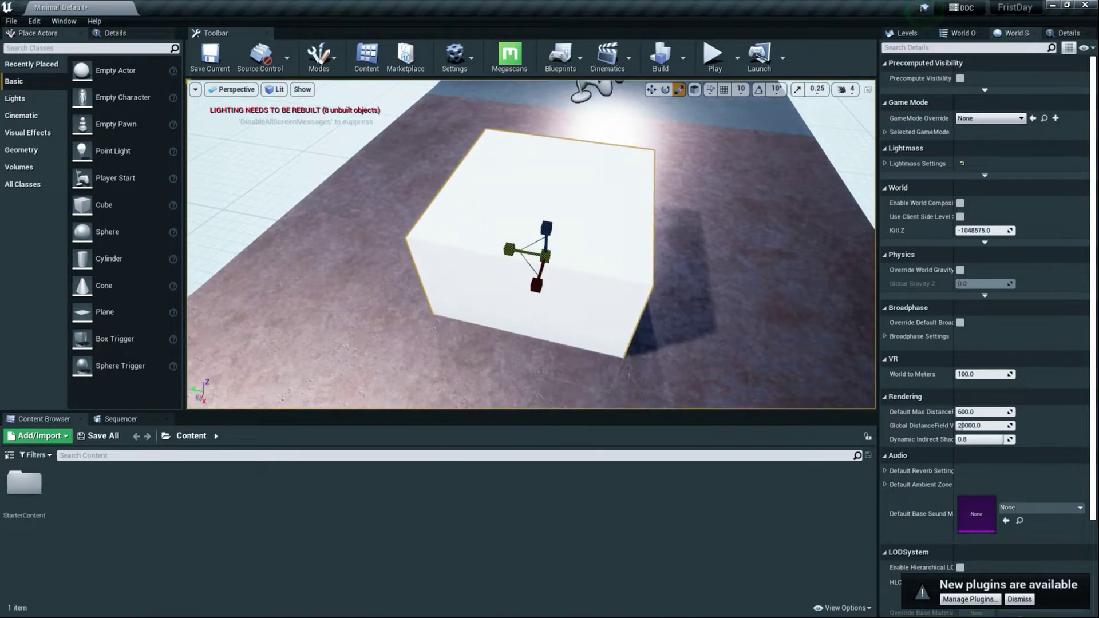
key(ctrl+z)
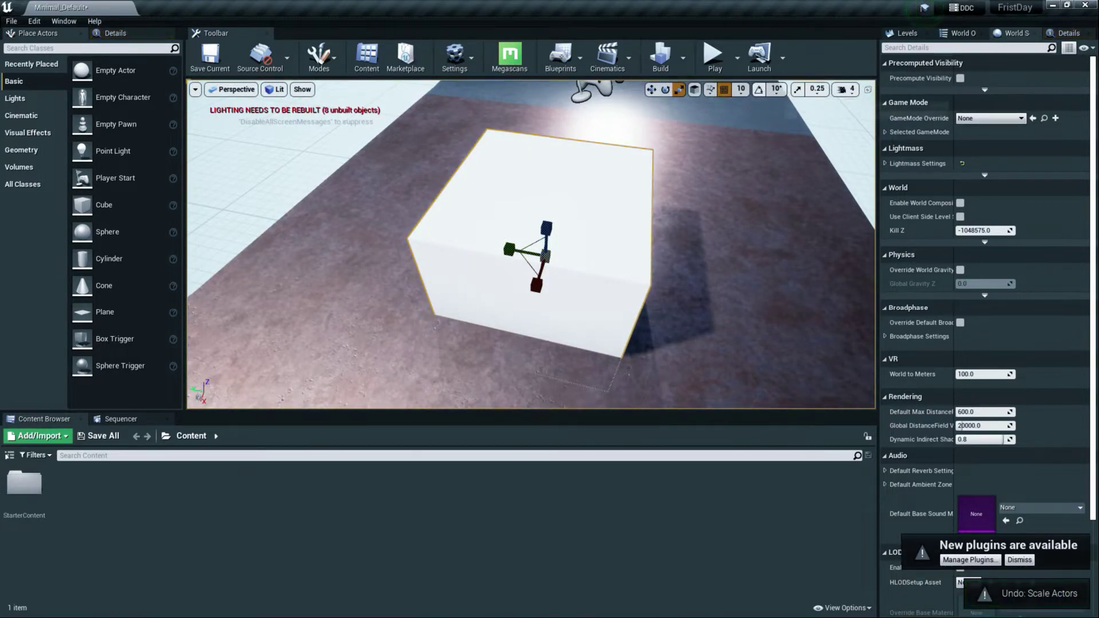
Step: Turn scale snapping on at 0.25 and scale the cube to 1.5 along Y and 0.75 along X
click(798, 89)
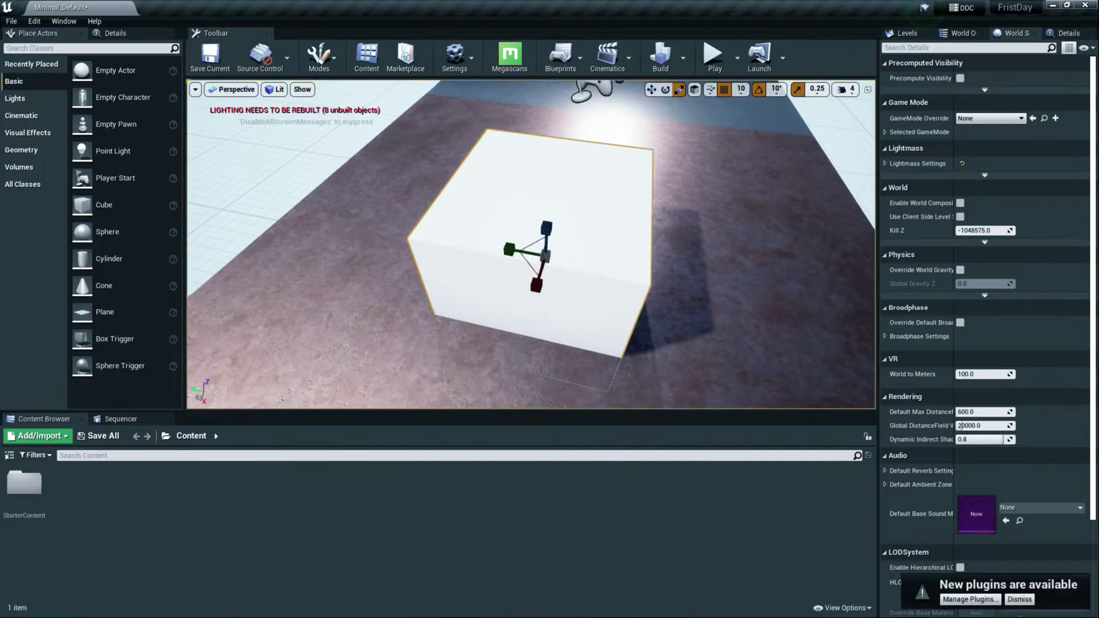
drag(509, 249, 482, 246)
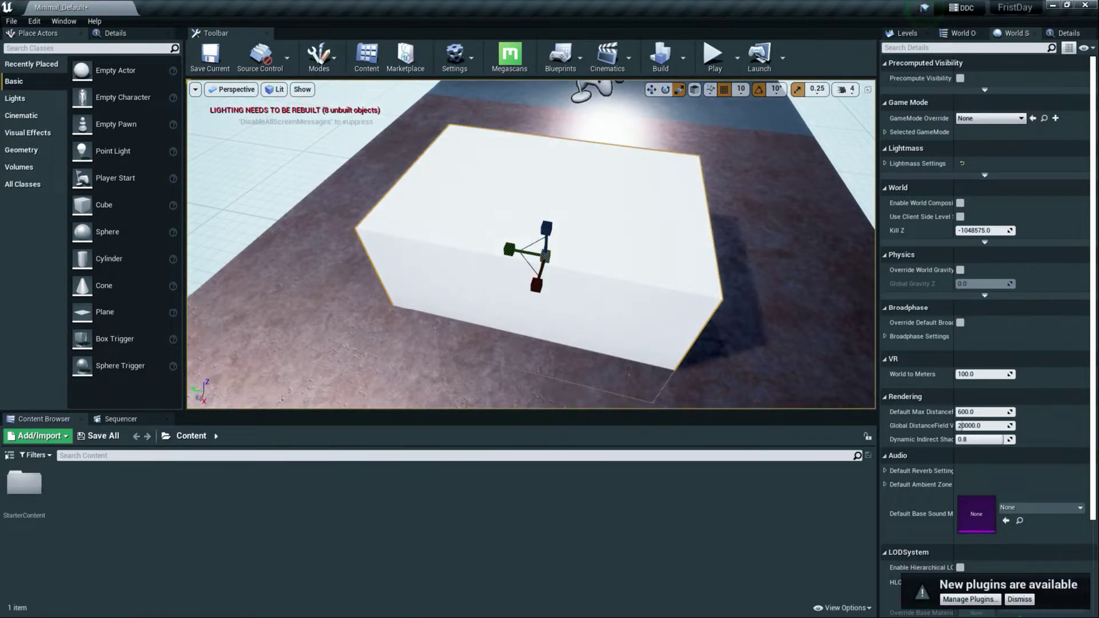
mouse_move(537, 285)
mouse_down()
mouse_move(532, 273)
mouse_move(536, 283)
mouse_up()
Step: Fly the camera back from the cube, raise the camera speed to 8 and try flying at that speed
key(s)
right_drag(535, 283, 418, 270)
key(s)
key(a)
key(w)
key(s)
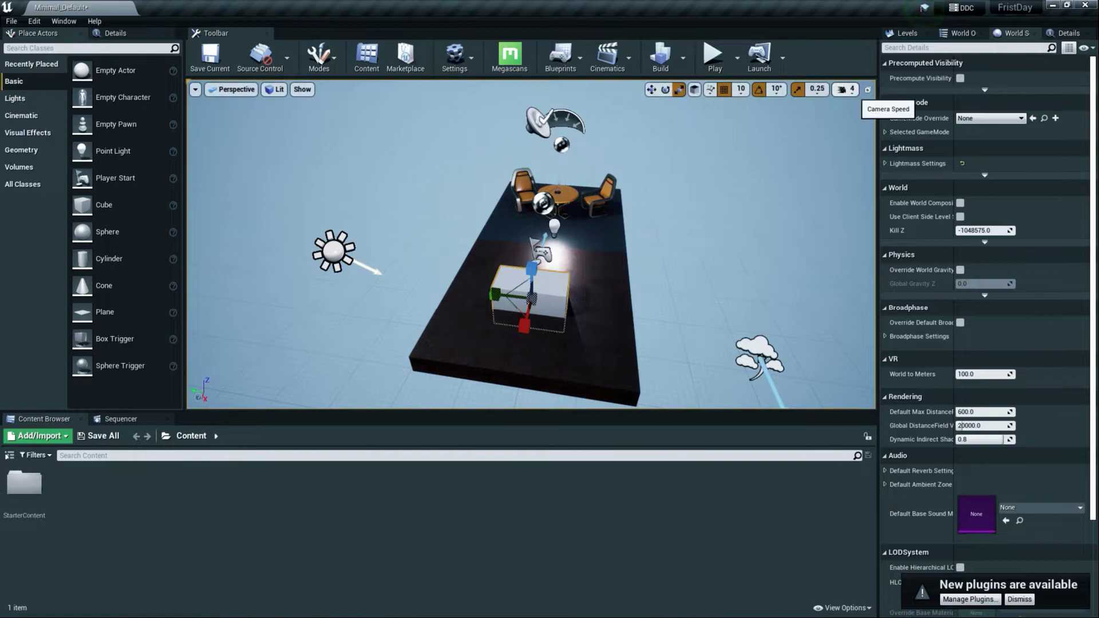
click(844, 90)
key(s)
right_drag(532, 244, 596, 246)
key(w)
key(f)
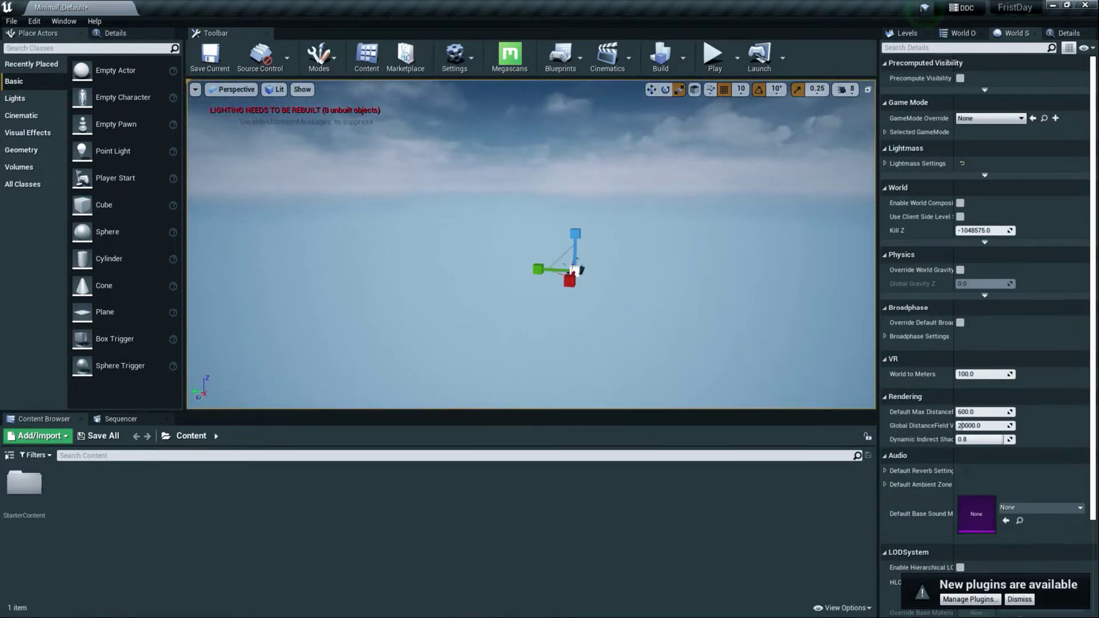
Step: Lower the camera speed to 1 to try slow navigation, and raise it to 3
click(844, 90)
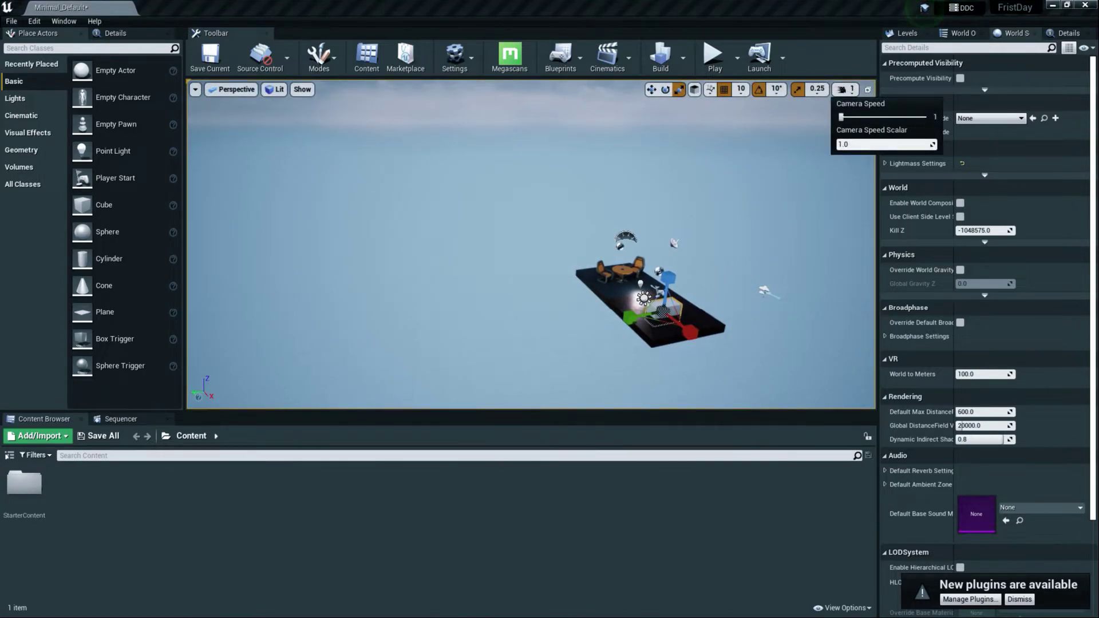
right_drag(532, 244, 565, 283)
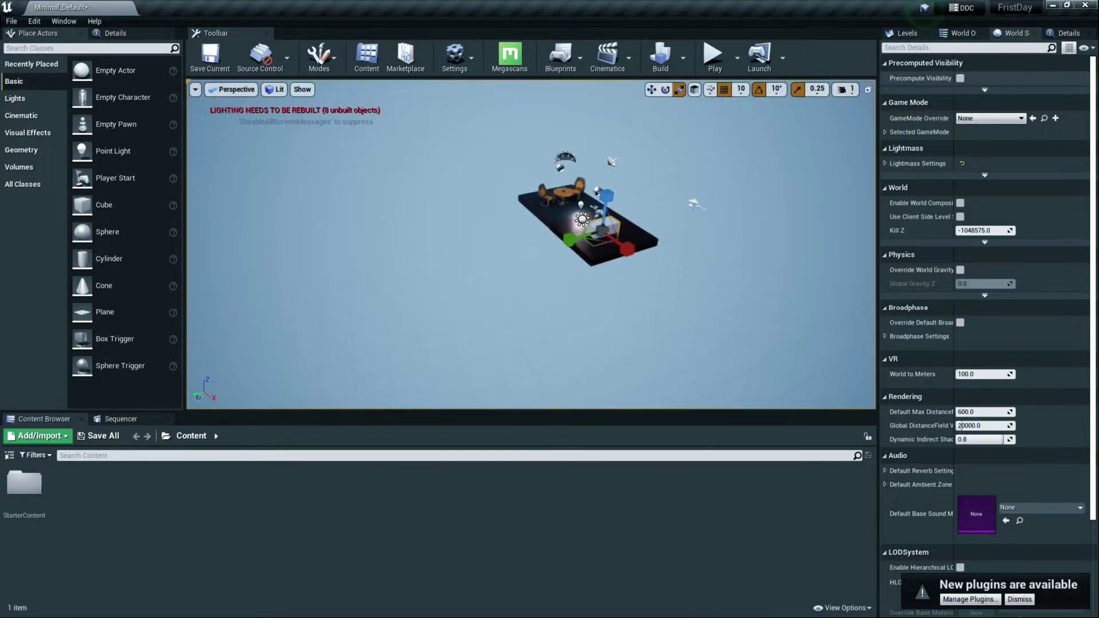
click(844, 90)
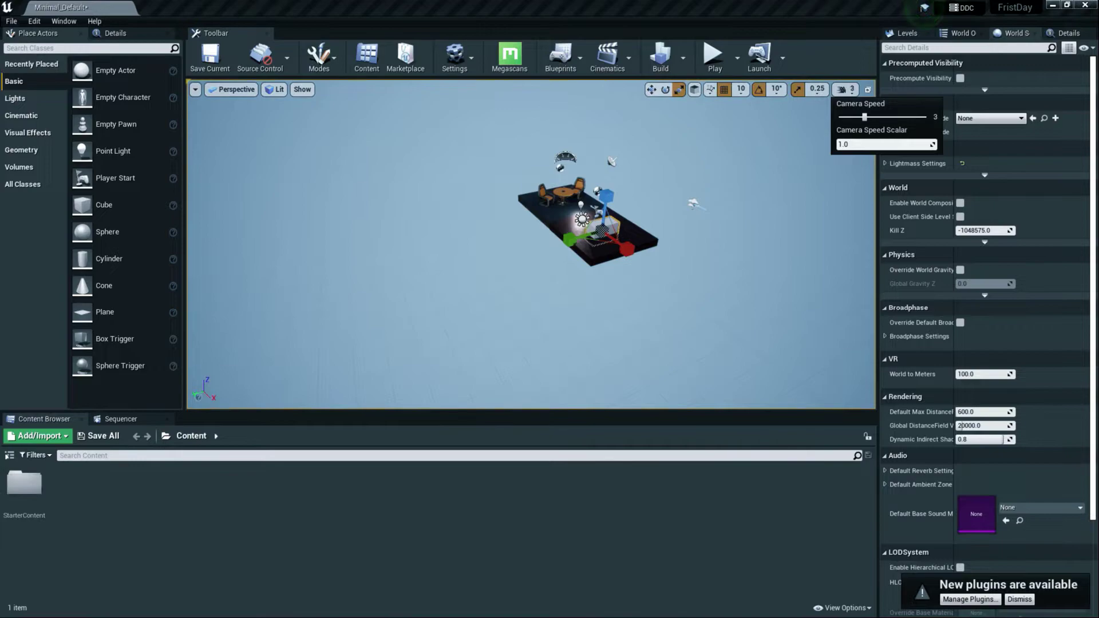
key(f)
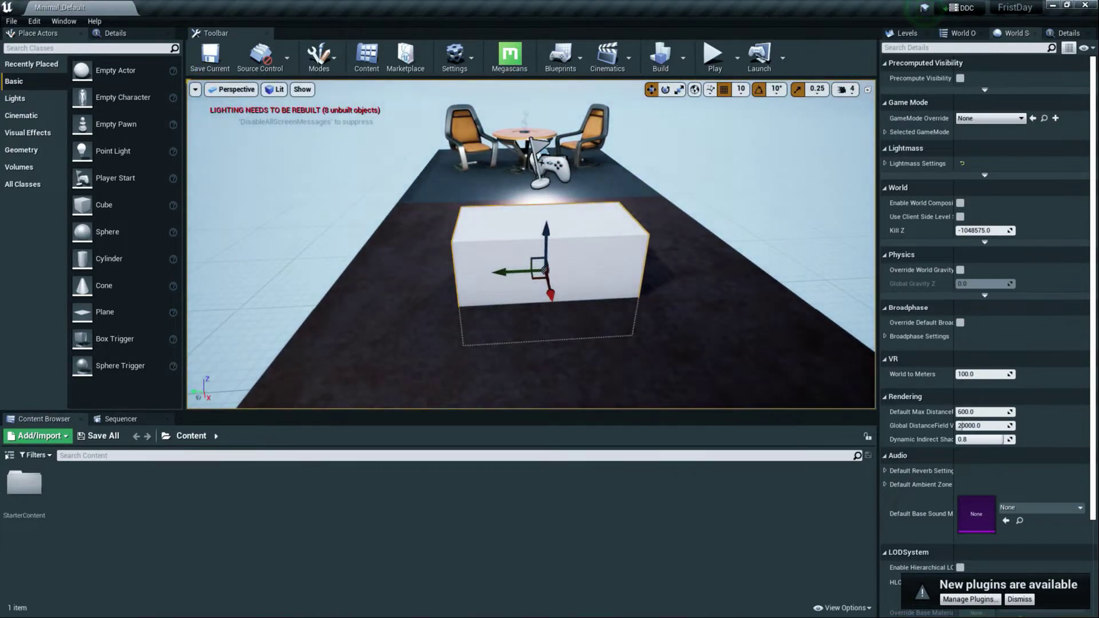
Step: Select the floor piece under the table and chairs and display its details
scroll(531, 244, down, 4)
click(630, 178)
right_drag(531, 244, 495, 255)
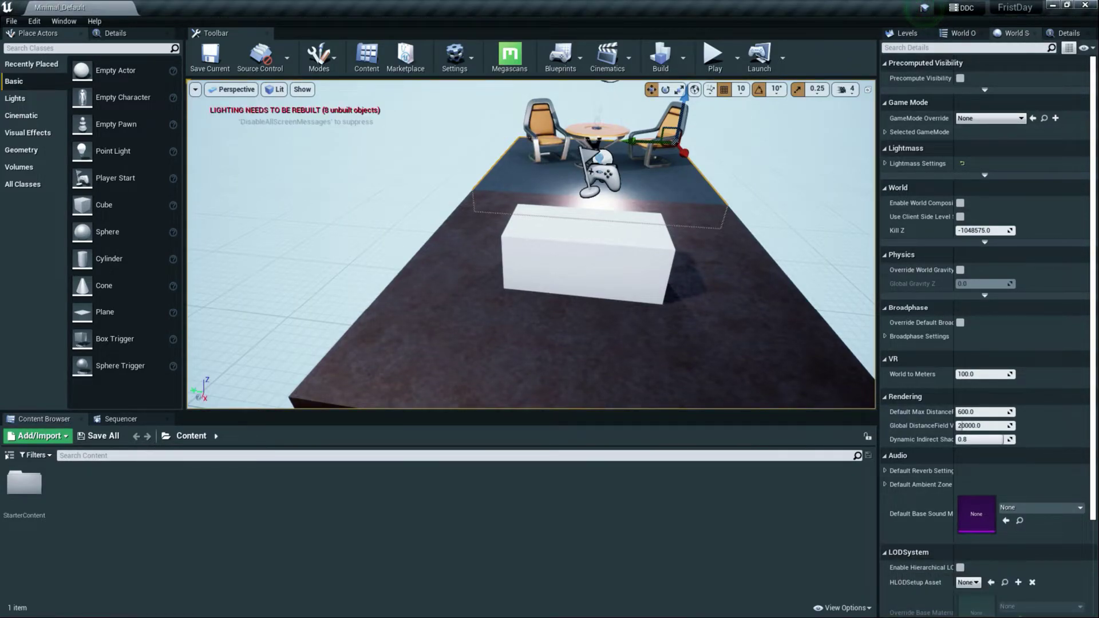
right_drag(532, 244, 574, 210)
click(1069, 33)
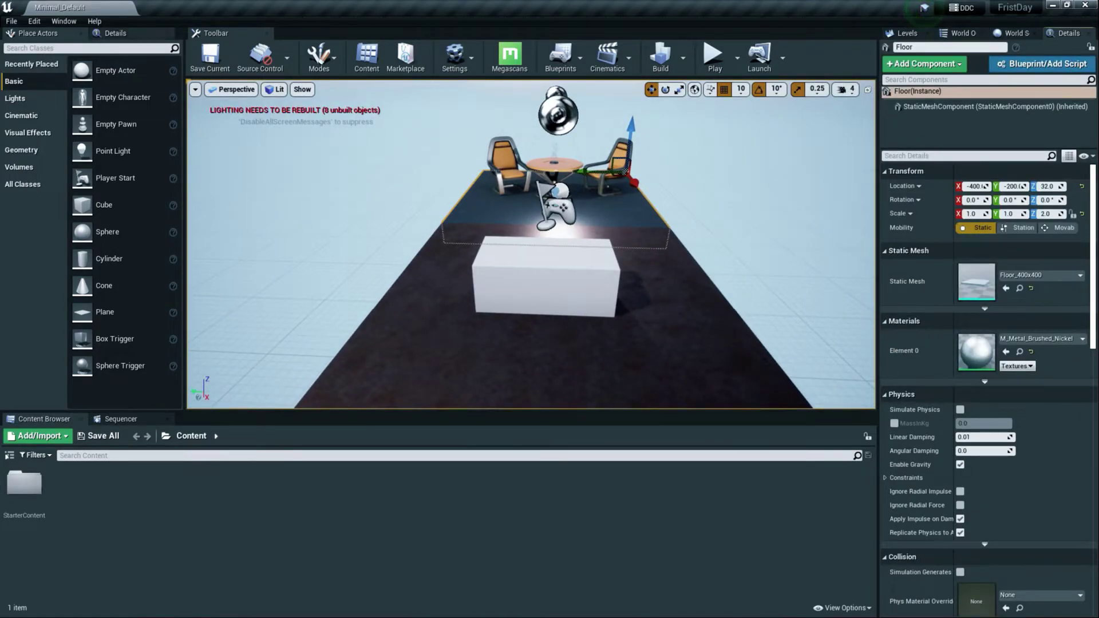
Step: Load the Default Editor Layout for the workspace
click(64, 21)
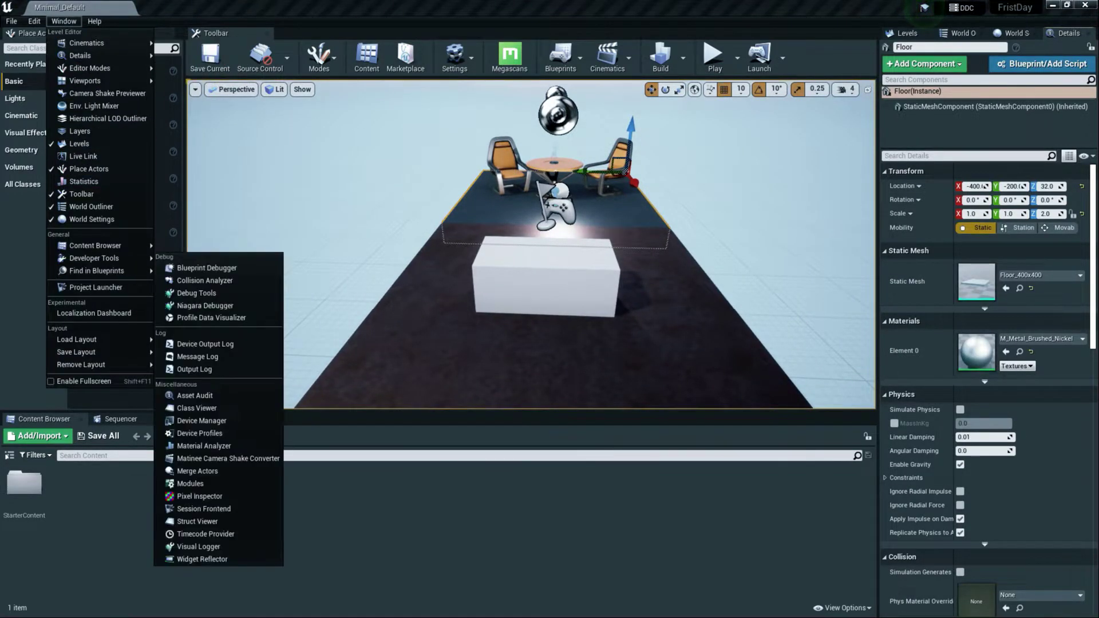
mouse_move(103, 339)
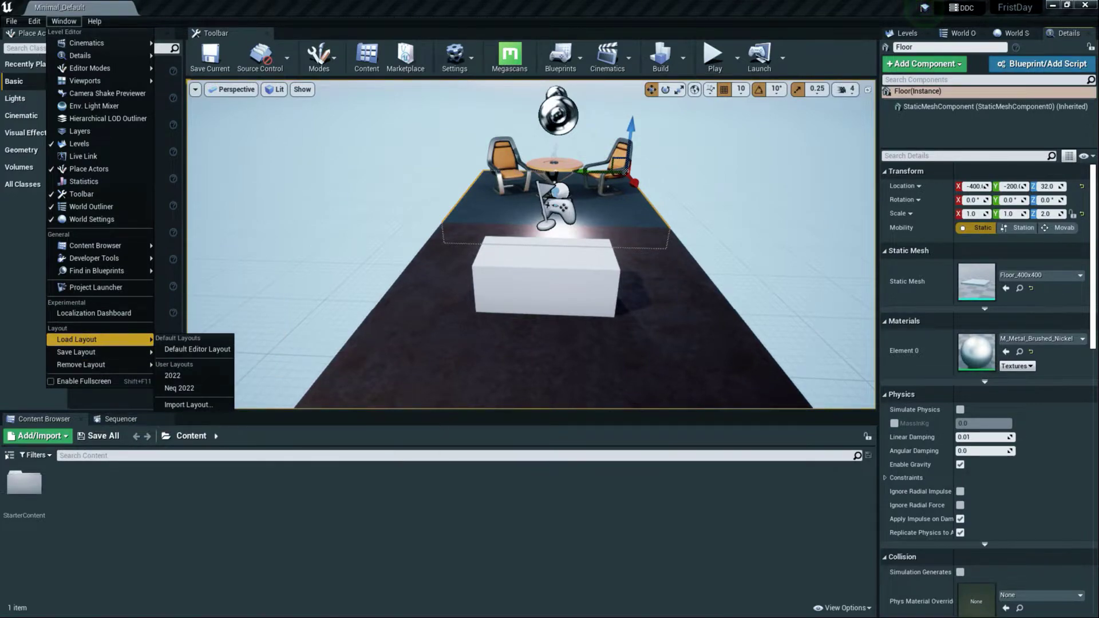
click(189, 348)
right_drag(530, 238, 531, 201)
key(s)
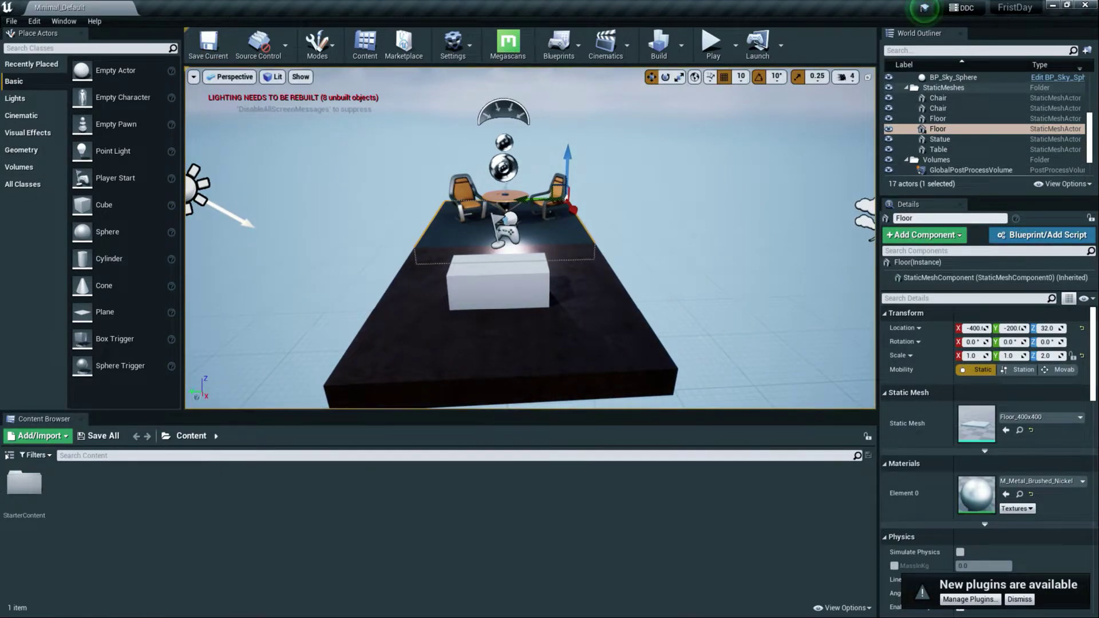
Step: Dock the Details panel as a tab beside the World Outliner and show the World Outliner
drag(908, 205, 930, 32)
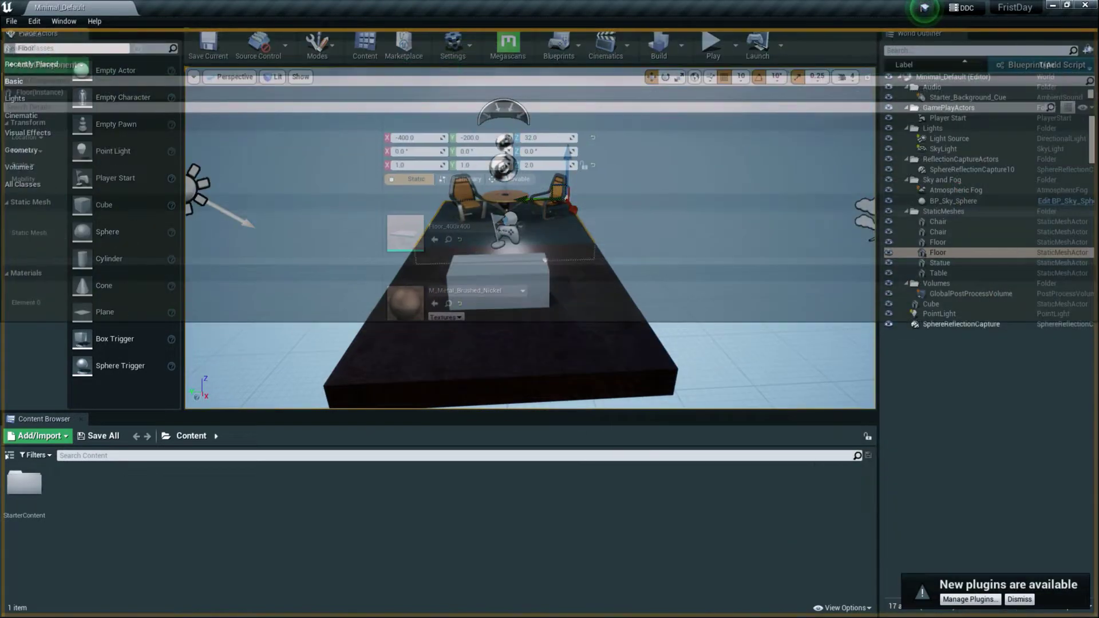
drag(32, 34, 995, 33)
click(919, 33)
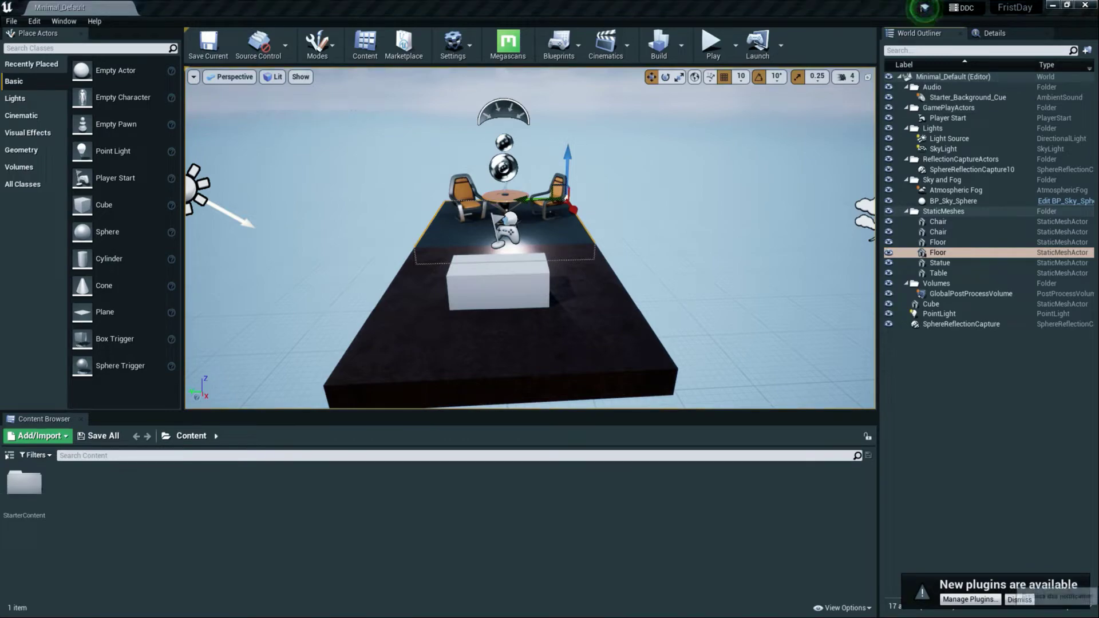
Step: Load the saved user layout Neq 2022 and display the selected floor's details
click(64, 21)
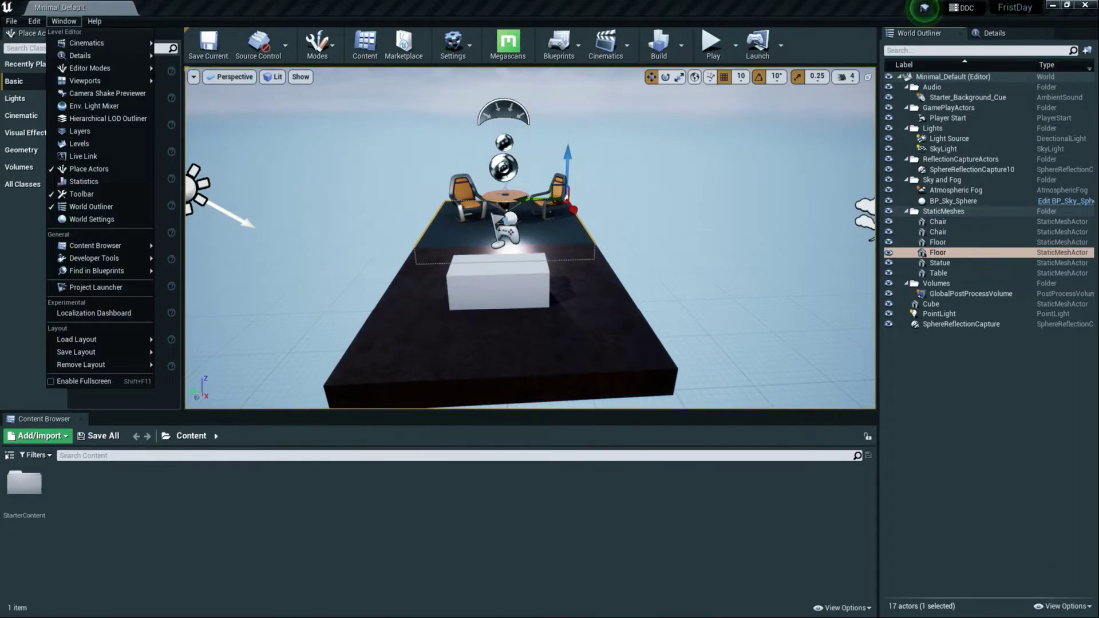
mouse_move(80, 340)
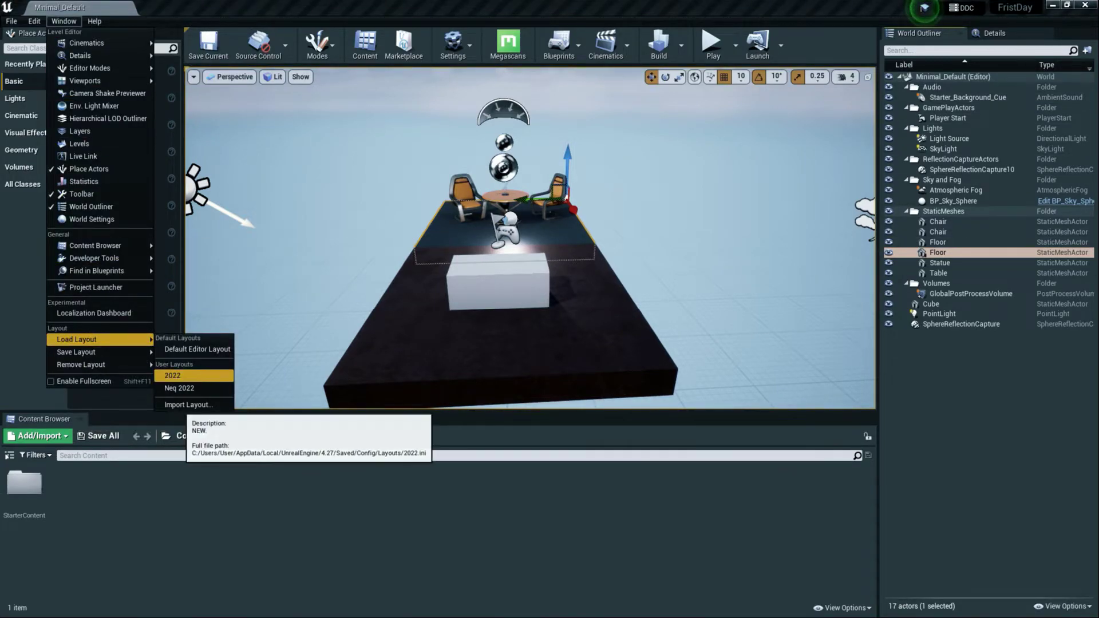
click(179, 388)
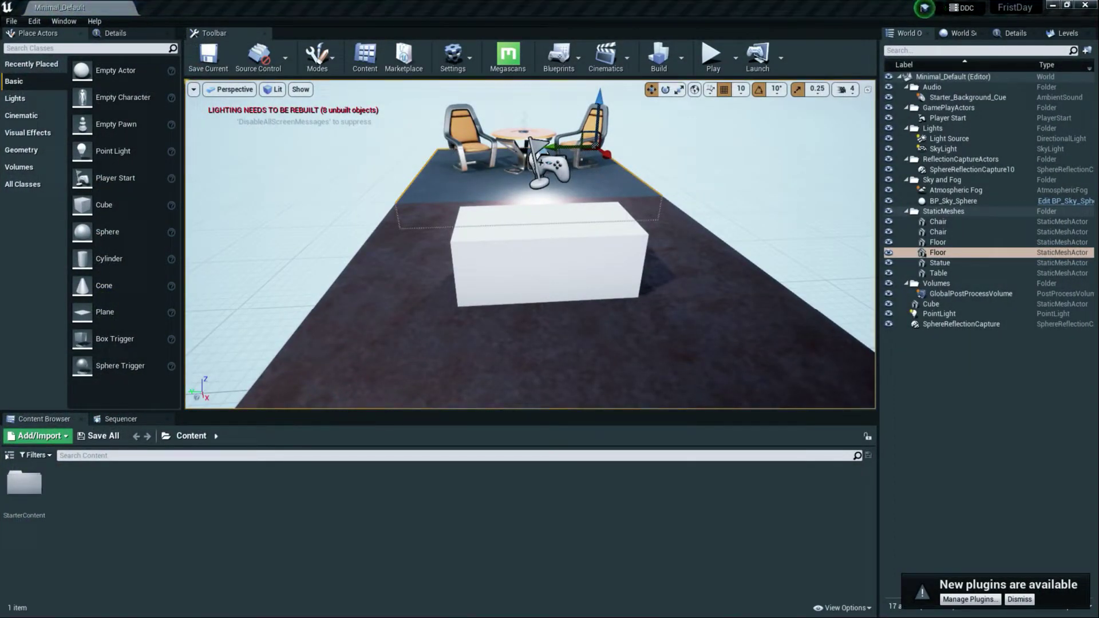
scroll(531, 243, up, 5)
scroll(530, 244, down, 6)
click(1009, 33)
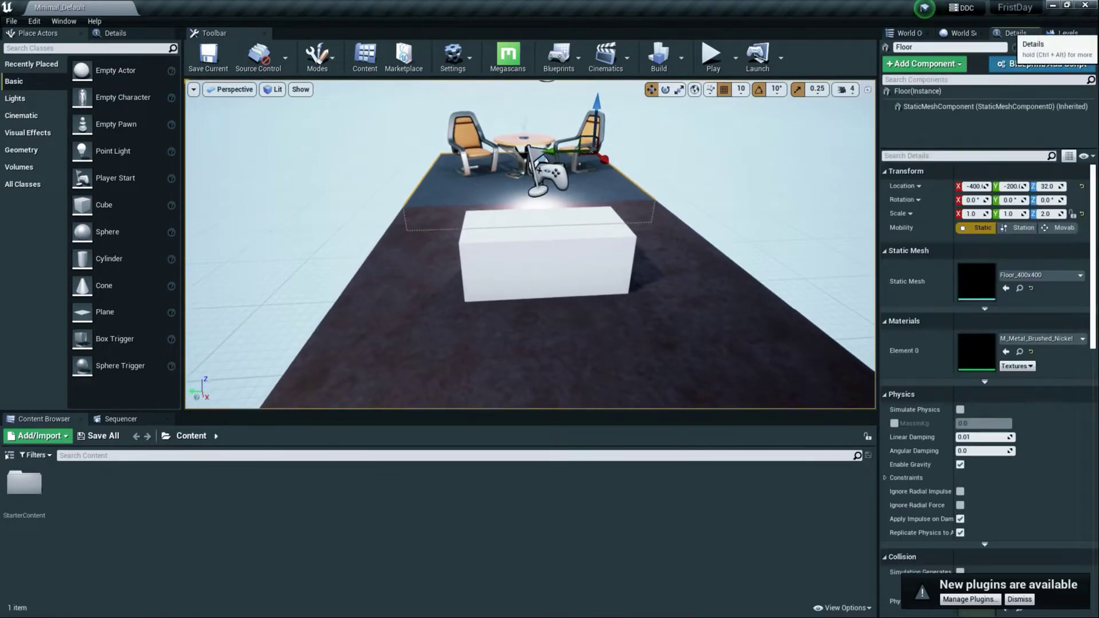
Step: Select the cube and examine it from several sides together with its transform details
click(544, 257)
right_drag(544, 257, 547, 292)
key(w)
key(d)
key(a)
key(w)
key(s)
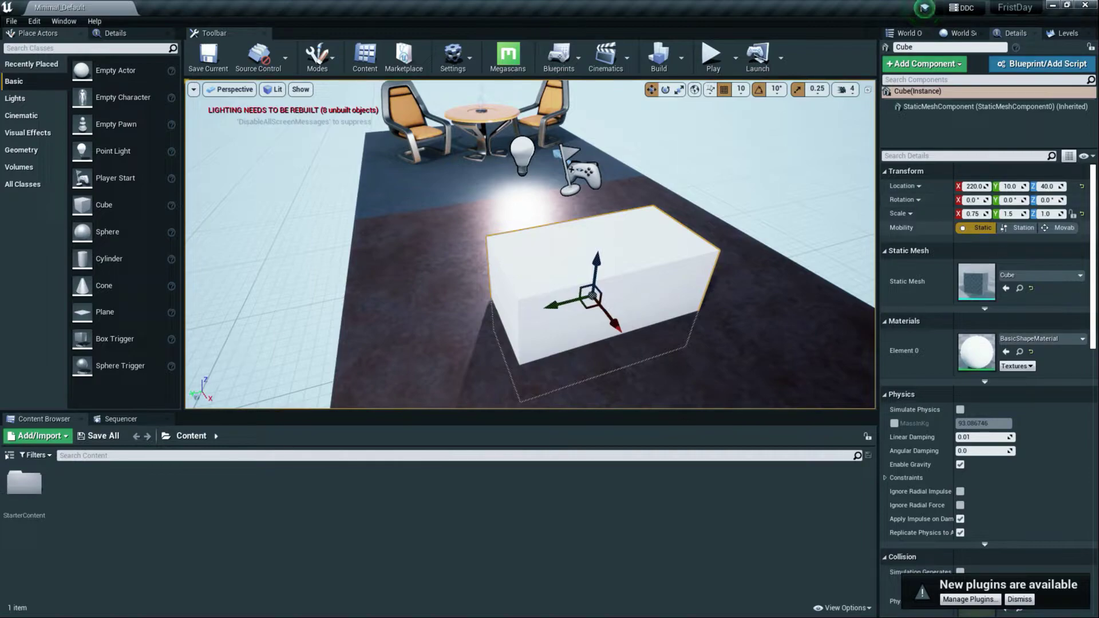
key(d)
right_drag(550, 286, 494, 289)
key(w)
key(s)
key(w)
key(s)
key(w)
key(w)
key(s)
Step: Try rotating the cube about its vertical axis and back to 0°, and activate the Scale tool focused on it
key(e)
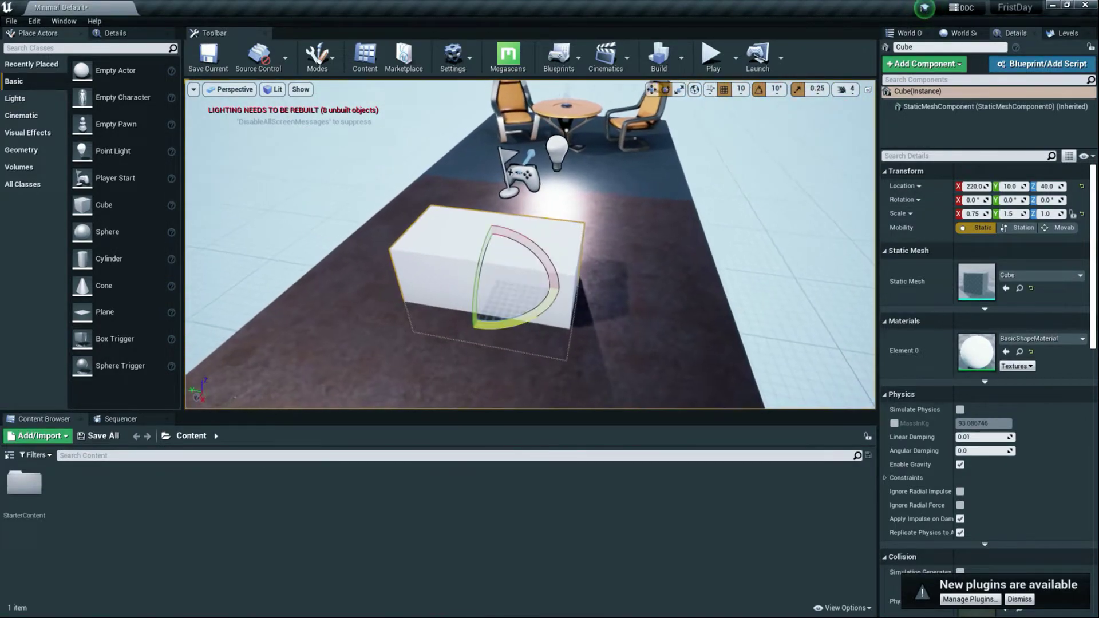
drag(536, 314, 476, 324)
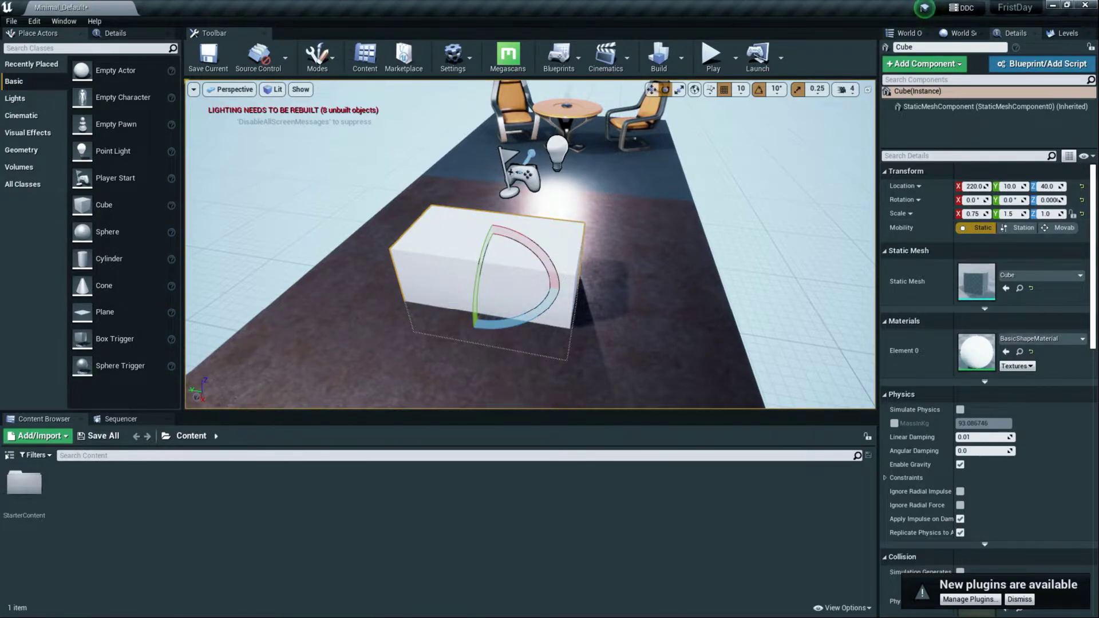
key(r)
key(f)
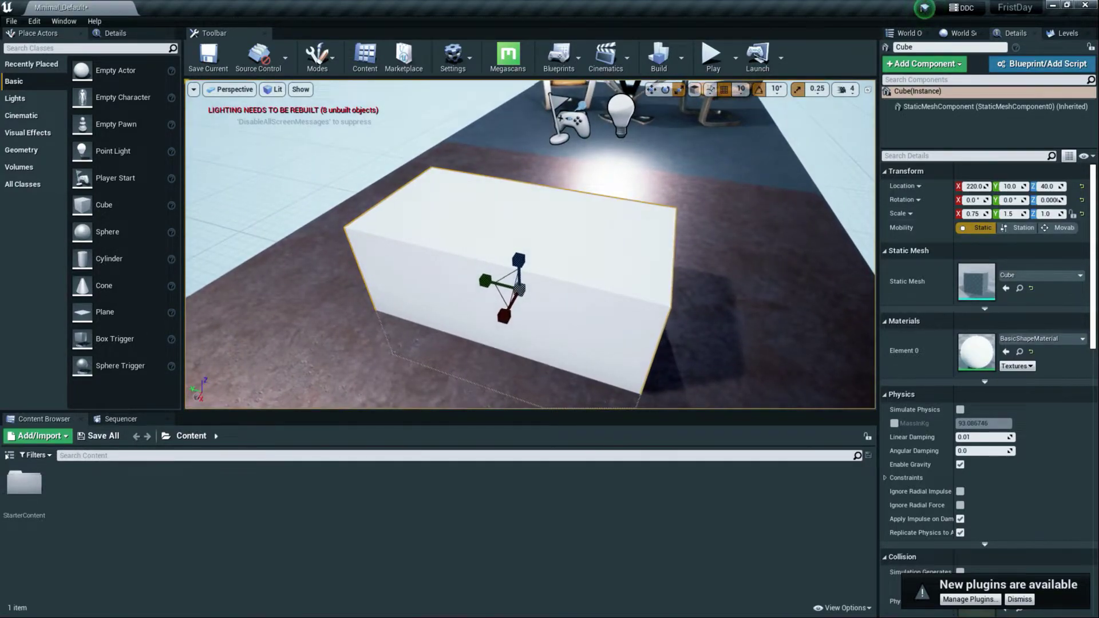
Step: Set the cube's mobility to Stationary
right_drag(530, 244, 464, 278)
key(w)
key(s)
key(w)
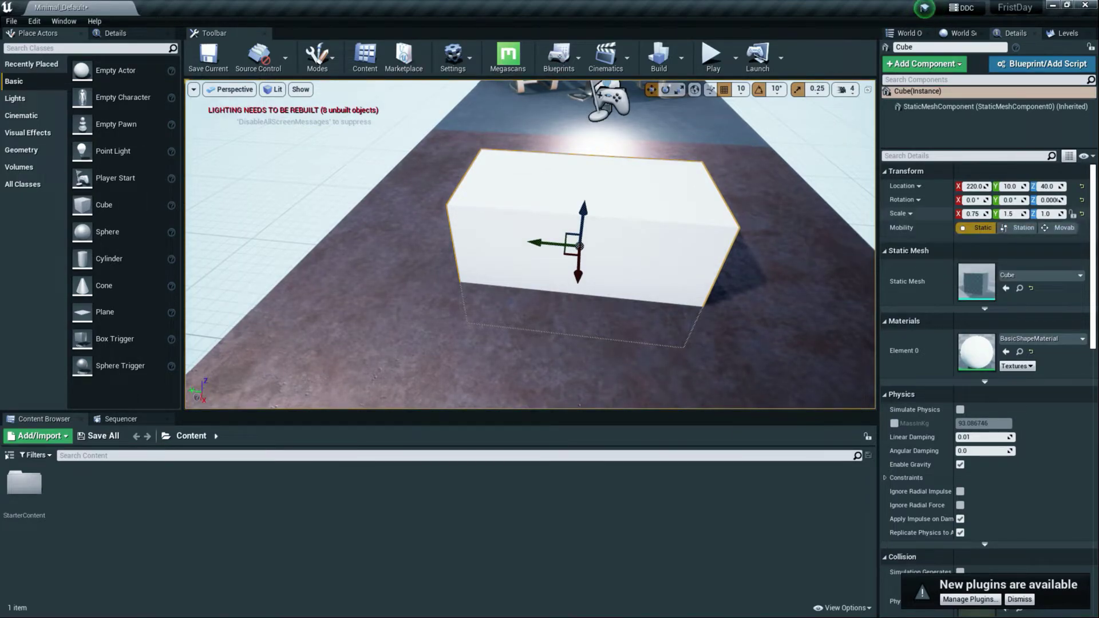
key(d)
right_drag(530, 244, 447, 258)
scroll(530, 244, down, 2)
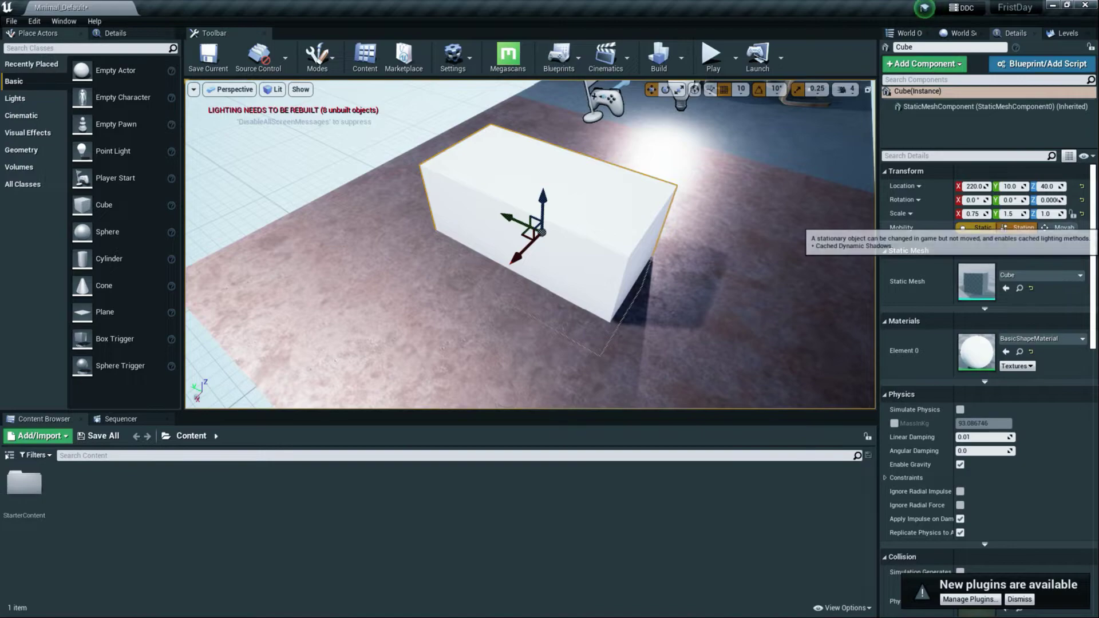
click(1019, 227)
scroll(530, 244, up, 5)
scroll(530, 244, down, 5)
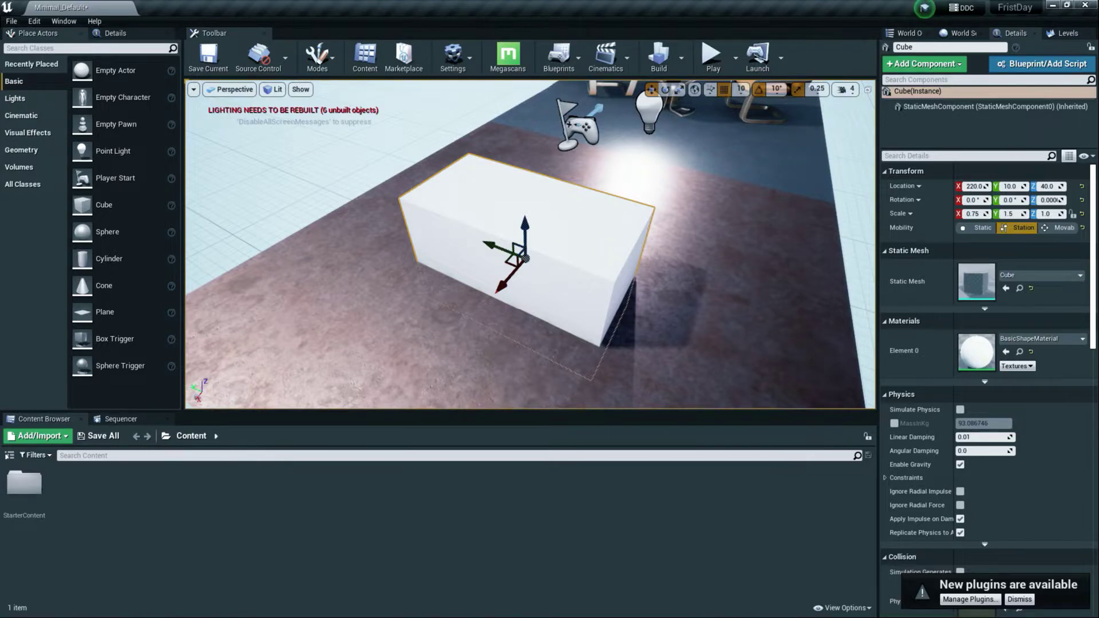
Step: Set the cube's mobility to Movable and move the cube along its Y axis to 30
right_drag(530, 244, 503, 255)
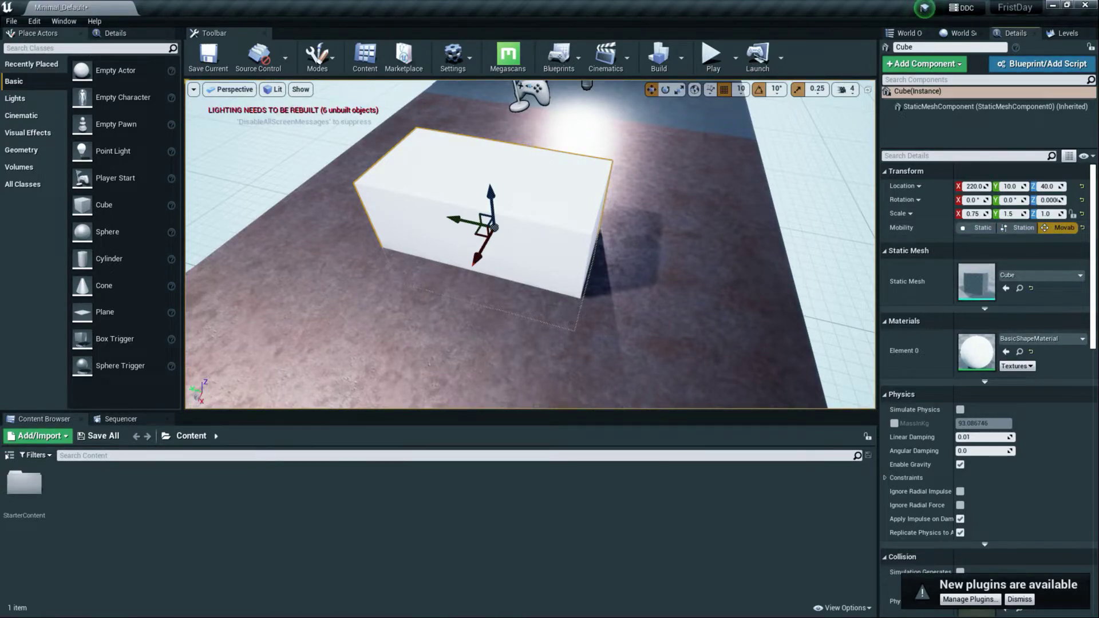
drag(470, 222, 438, 217)
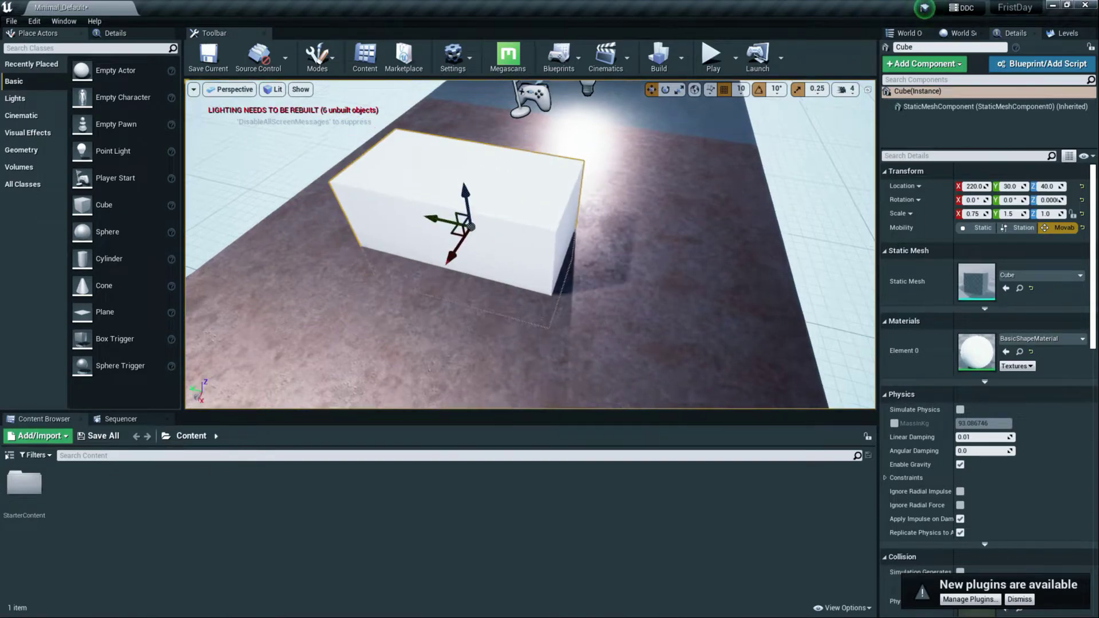
right_drag(439, 217, 416, 204)
scroll(531, 244, down, 3)
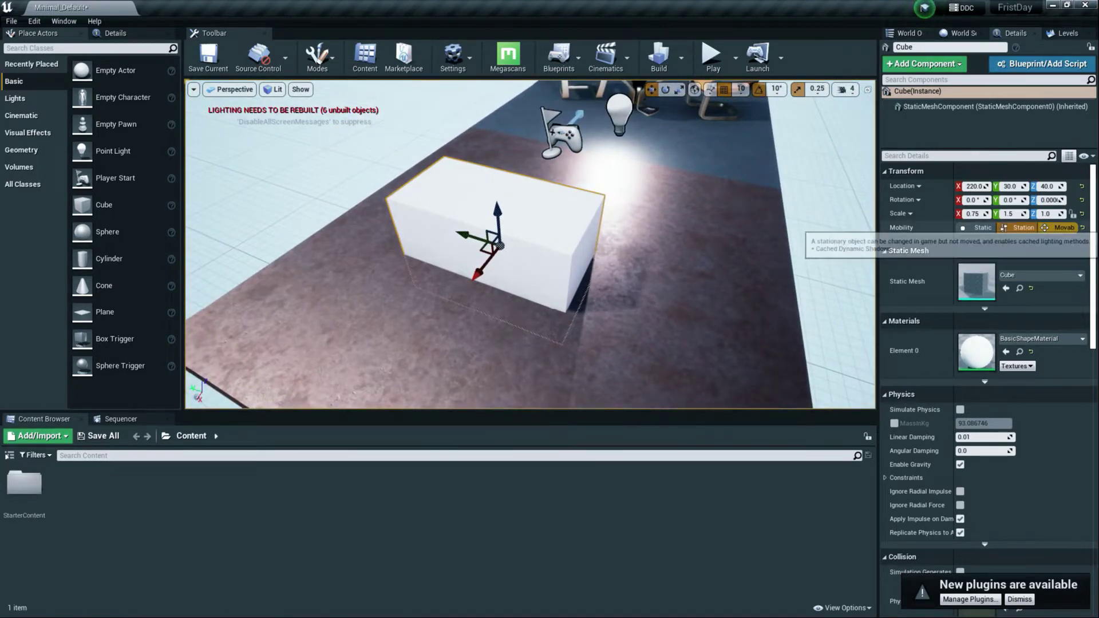
Step: Set the cube's mobility back to Static
key(w)
right_drag(530, 244, 575, 198)
key(s)
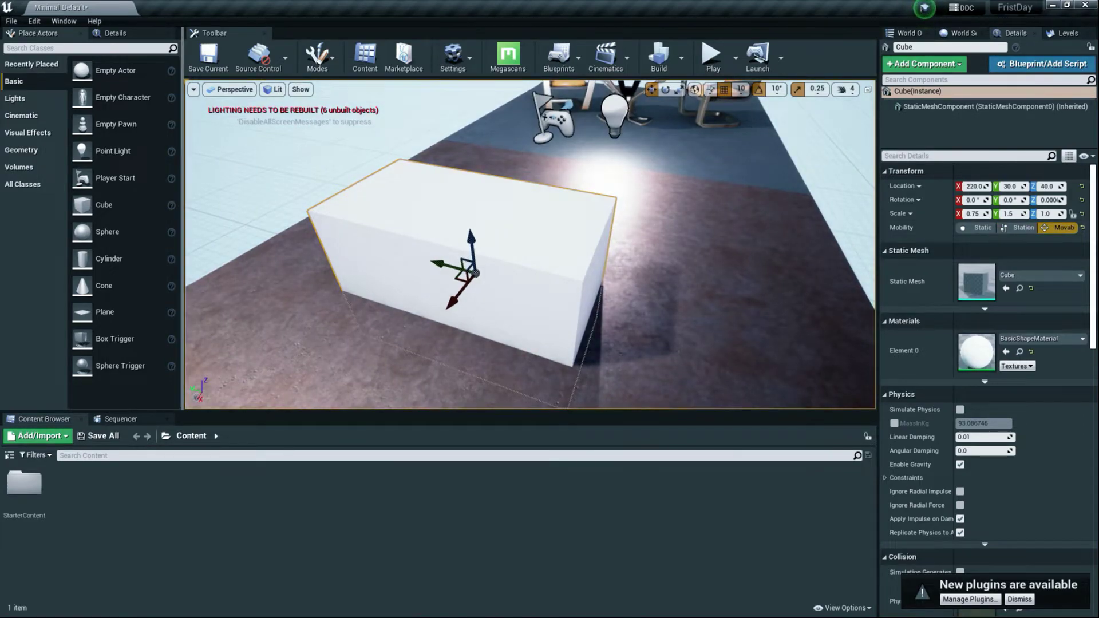
key(w)
right_drag(575, 197, 641, 178)
key(s)
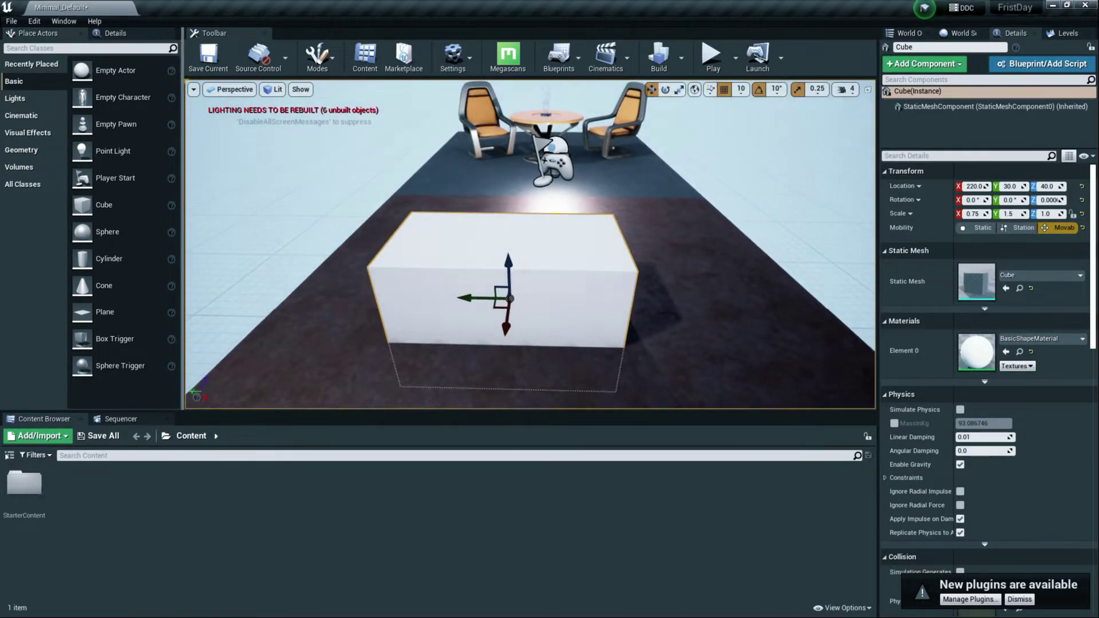
click(980, 228)
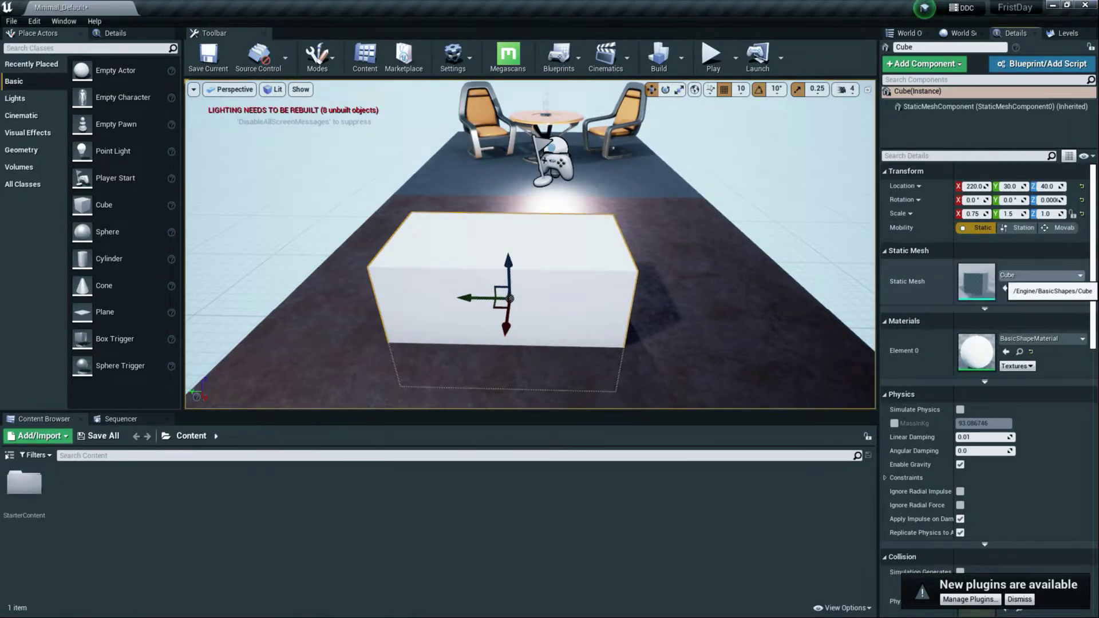
click(1025, 276)
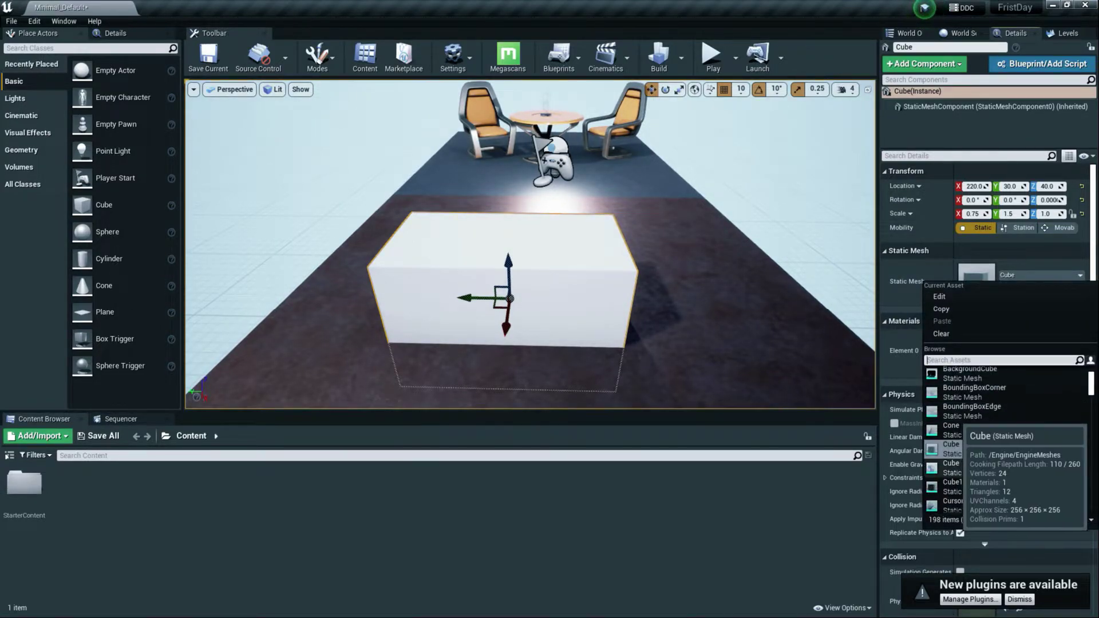
scroll(973, 436, down, 2)
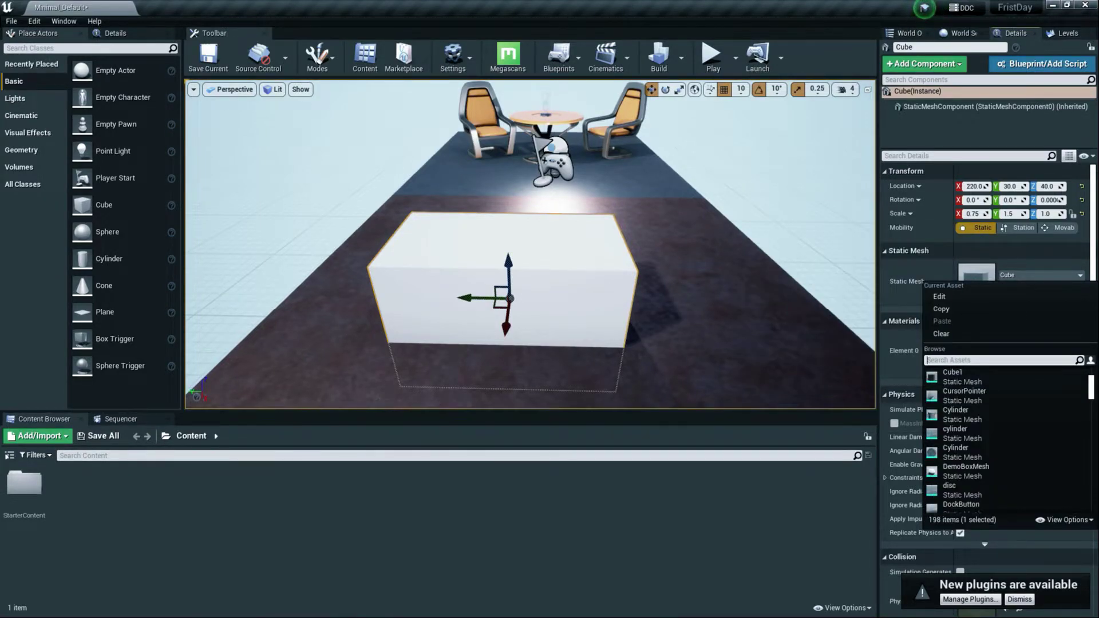
right_drag(530, 243, 572, 221)
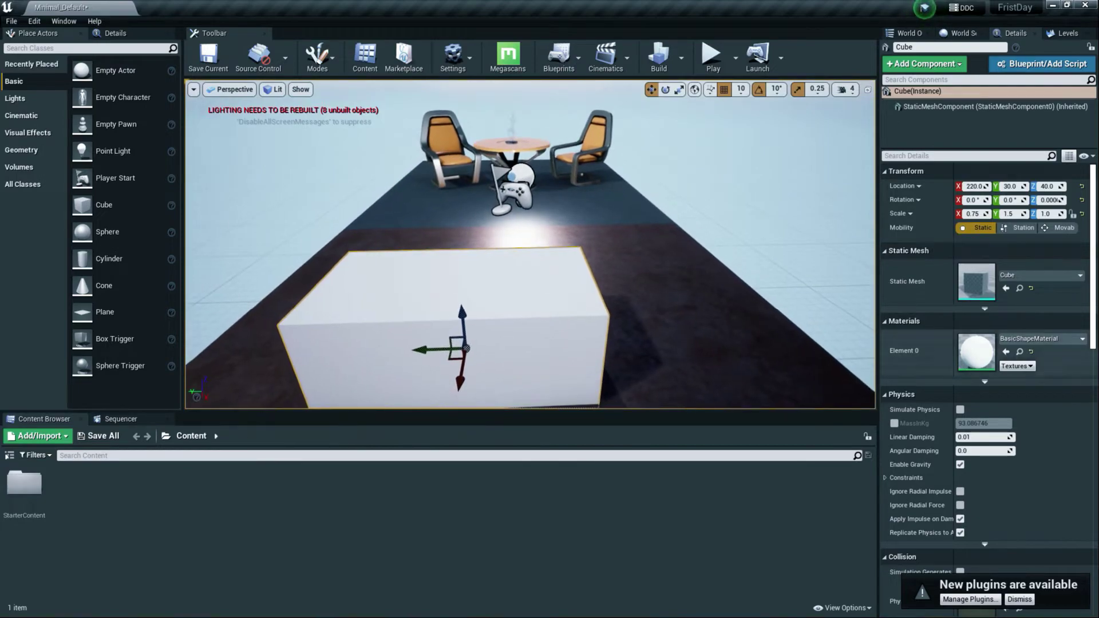
Step: Enlarge the asset thumbnails in the cube's Static Mesh list while browsing the available meshes
click(1039, 275)
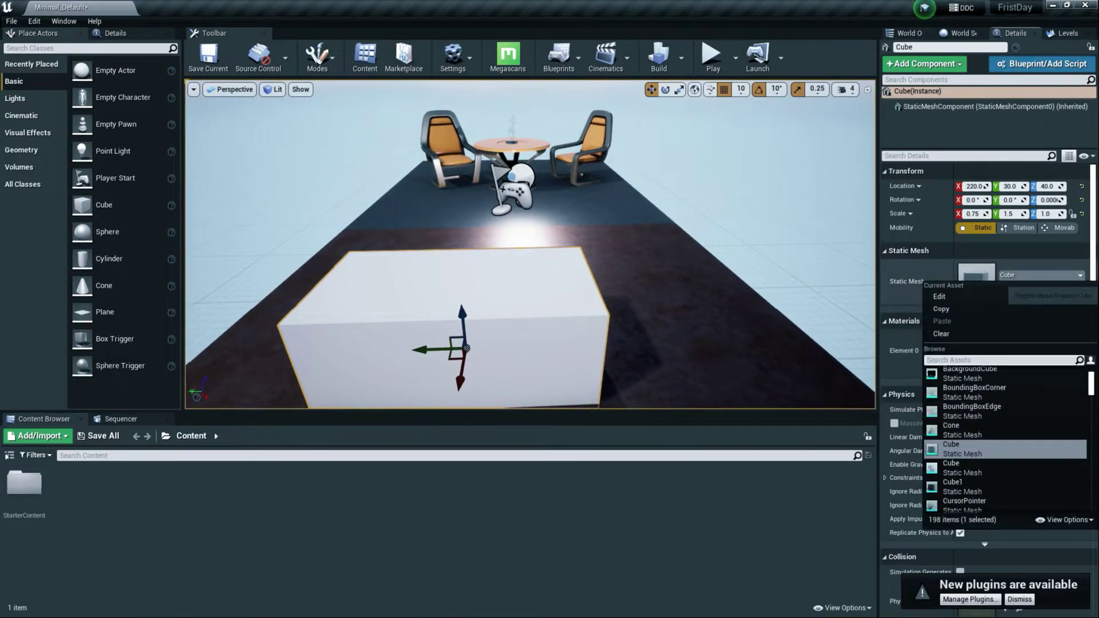
scroll(1008, 493, down, 15)
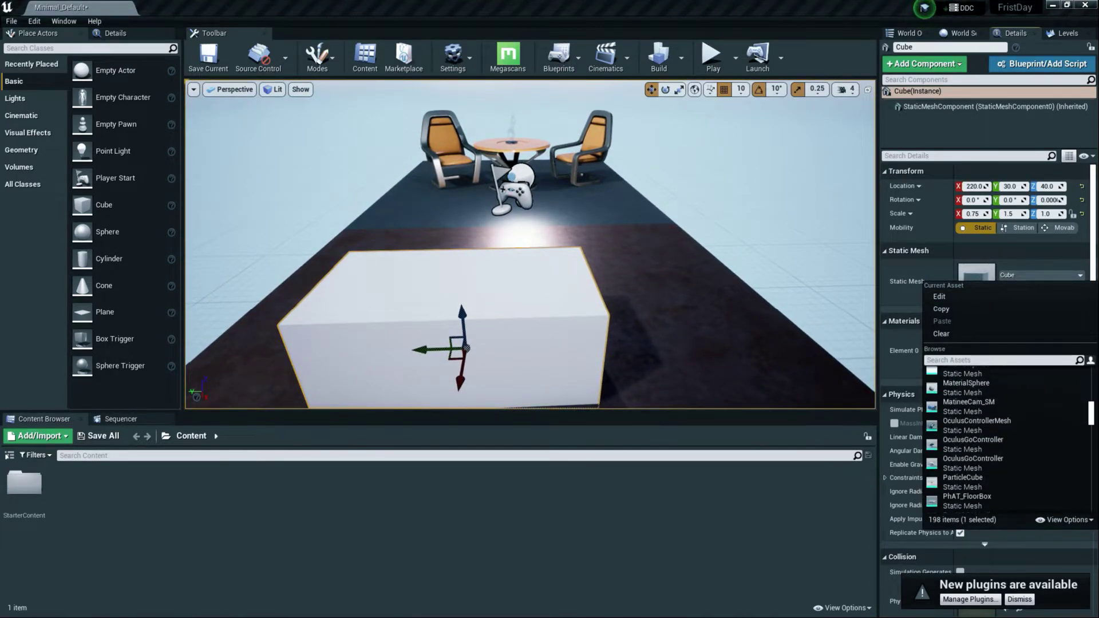
click(1065, 520)
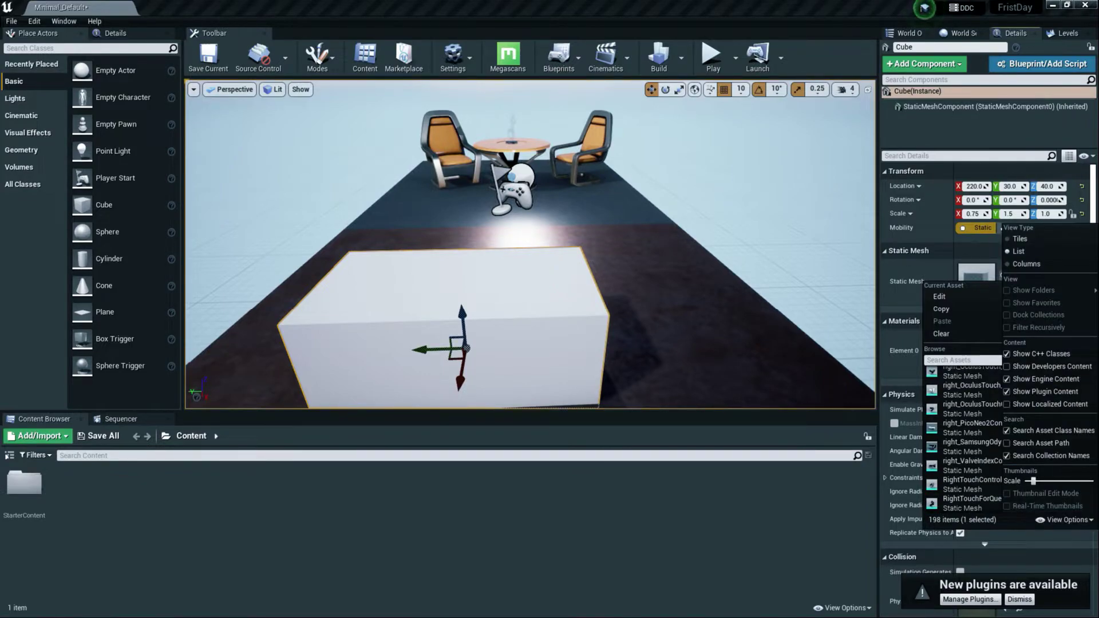
drag(1034, 480, 1057, 481)
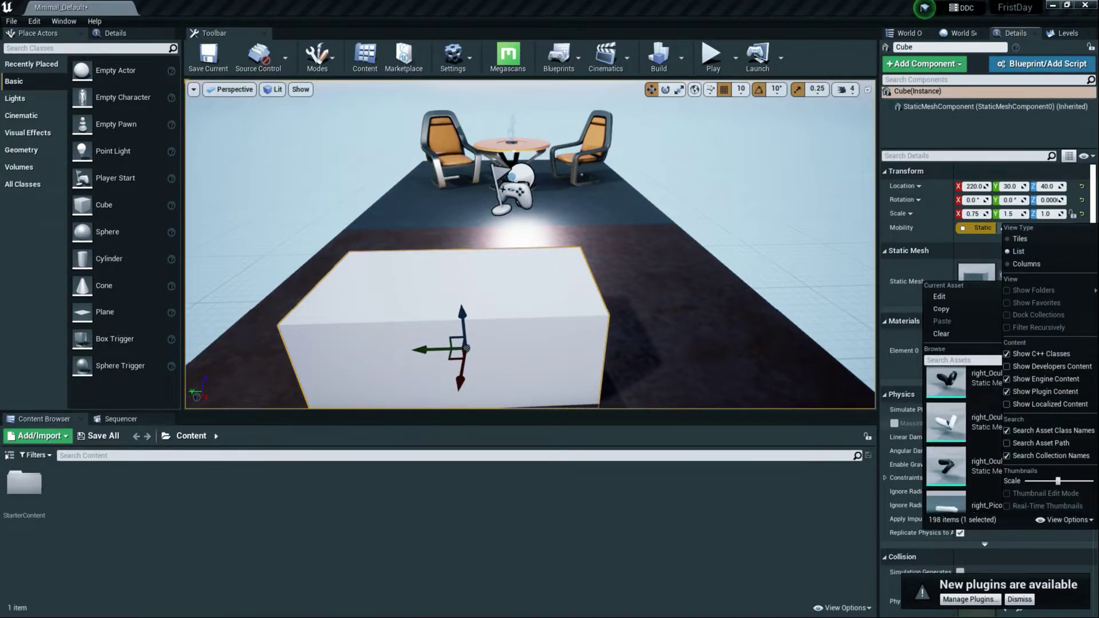
scroll(965, 430, down, 12)
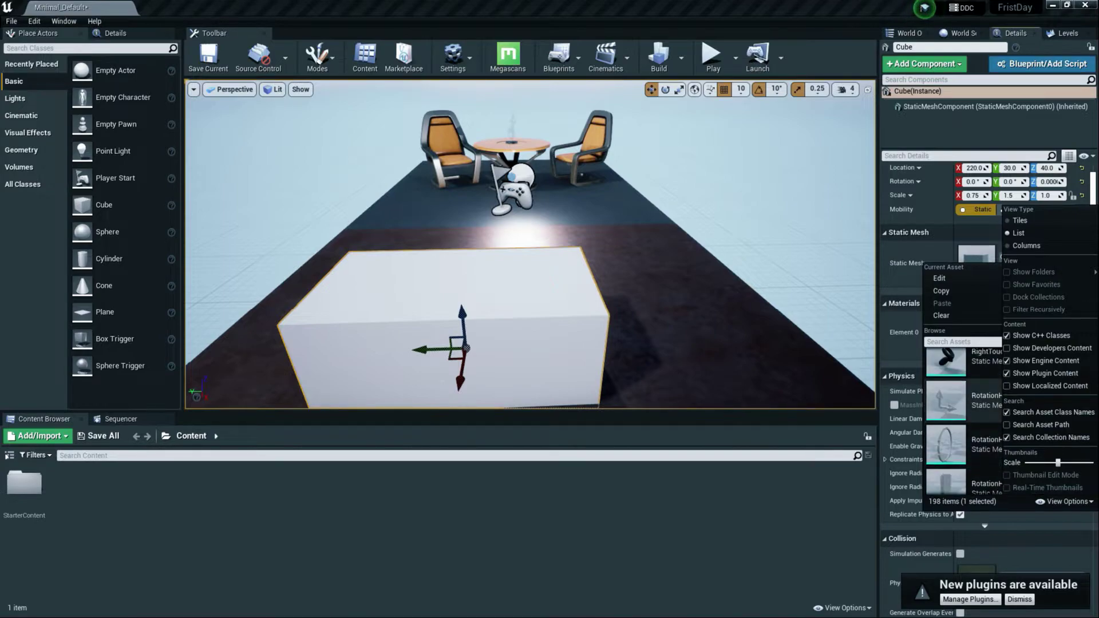
Step: Search the static mesh assets for "sp" and replace the cube's mesh with Shape_Sphere
text(sp)
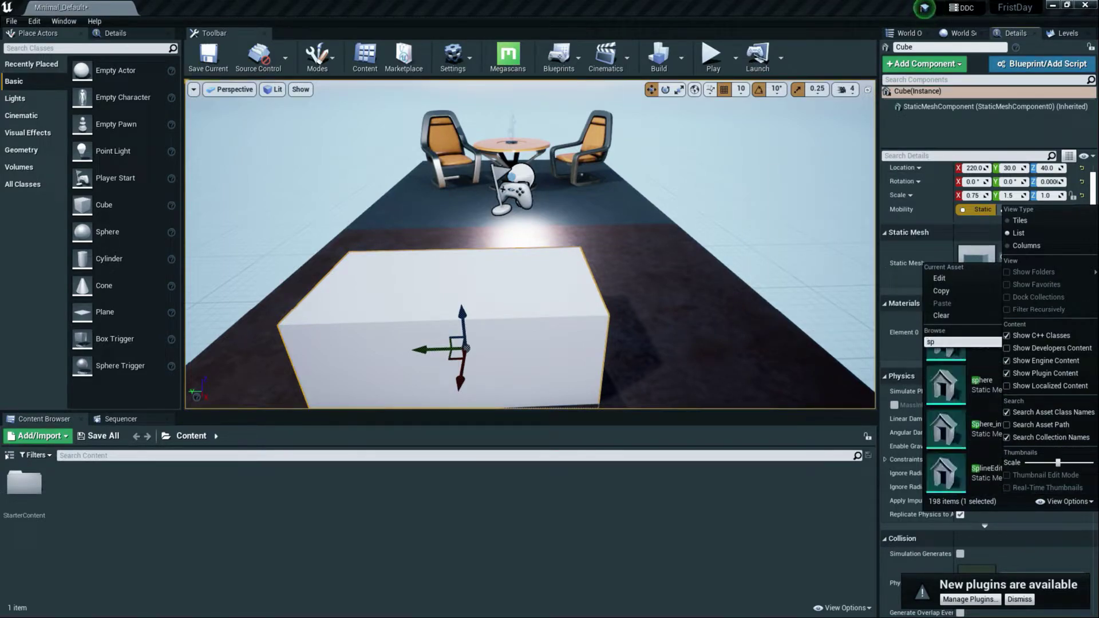
scroll(965, 384, up, 3)
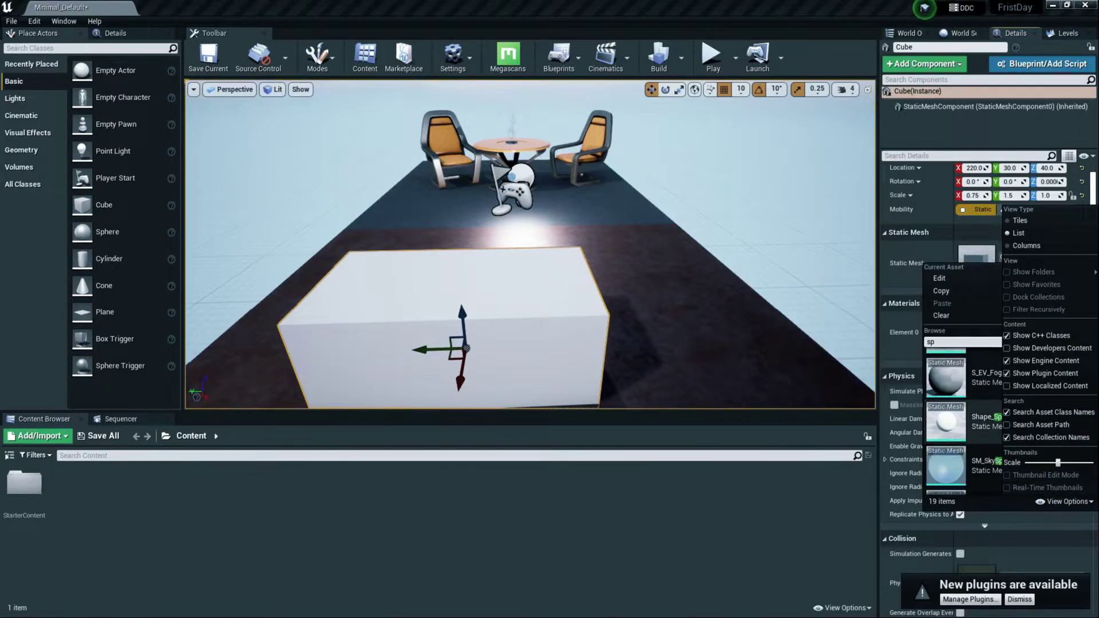
click(962, 477)
right_drag(530, 244, 487, 264)
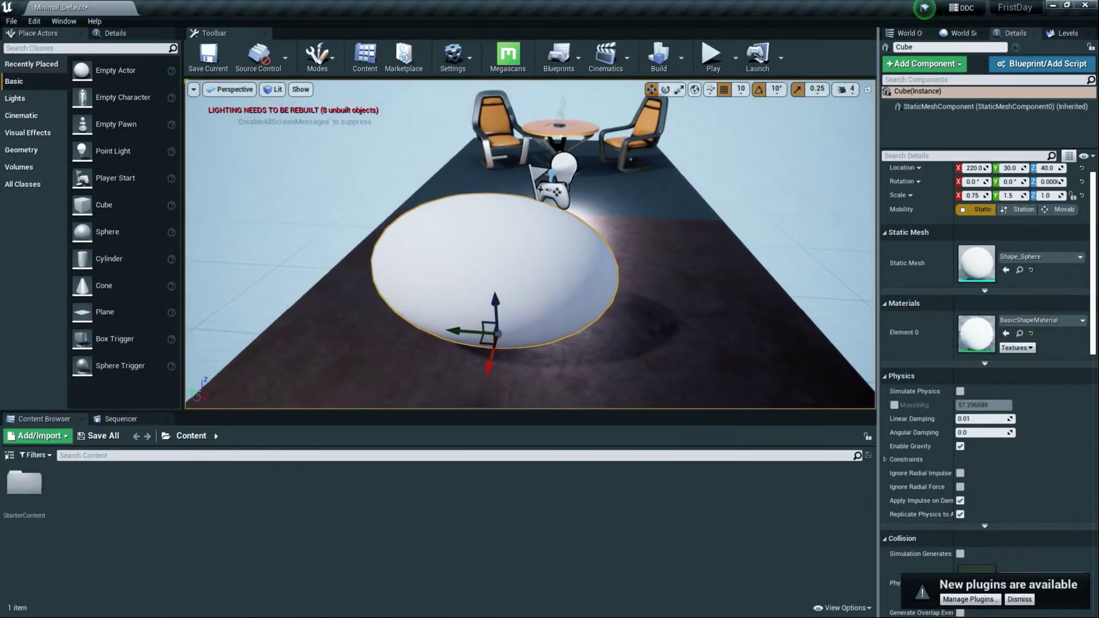
Step: Reset the sphere's location, rotation and scale to their defaults and move it to X 150, Z 50
scroll(1059, 210, up, 1)
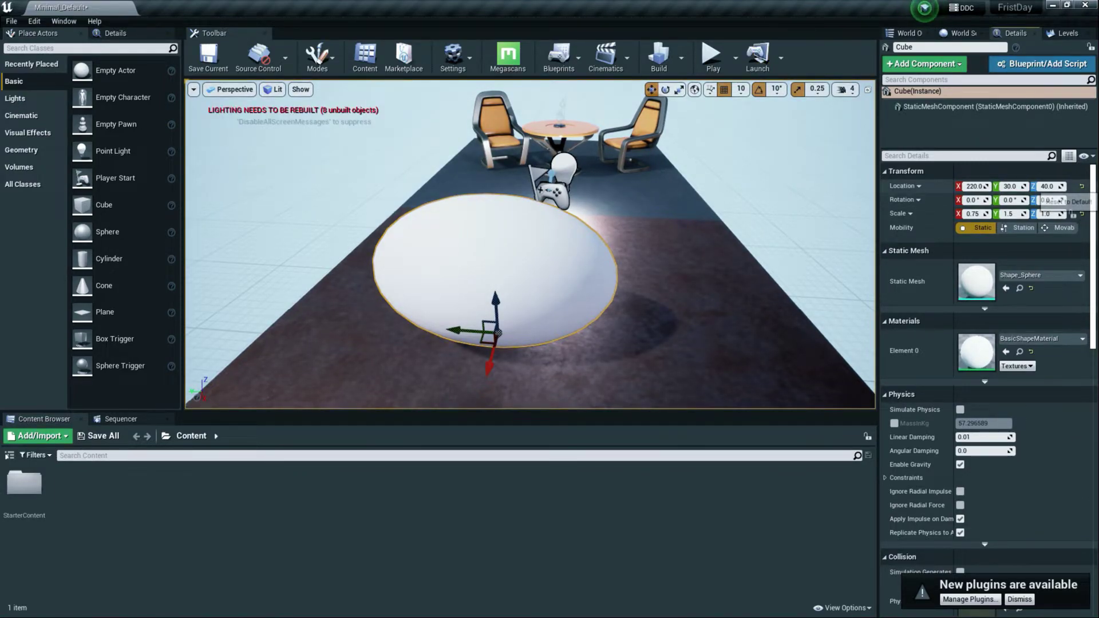
click(1081, 186)
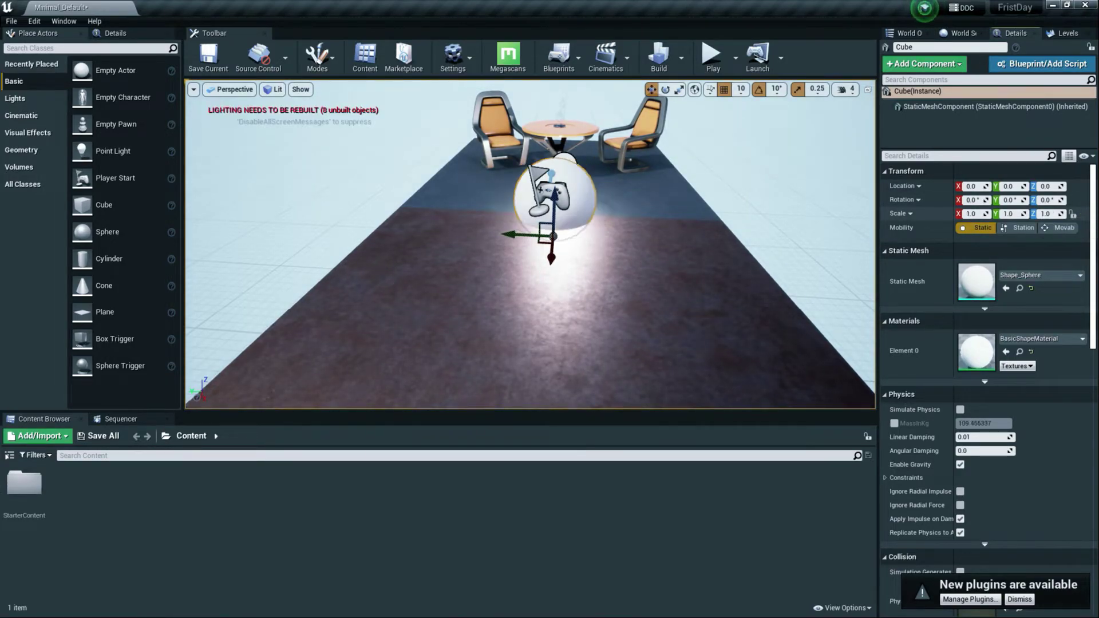
right_drag(531, 244, 343, 247)
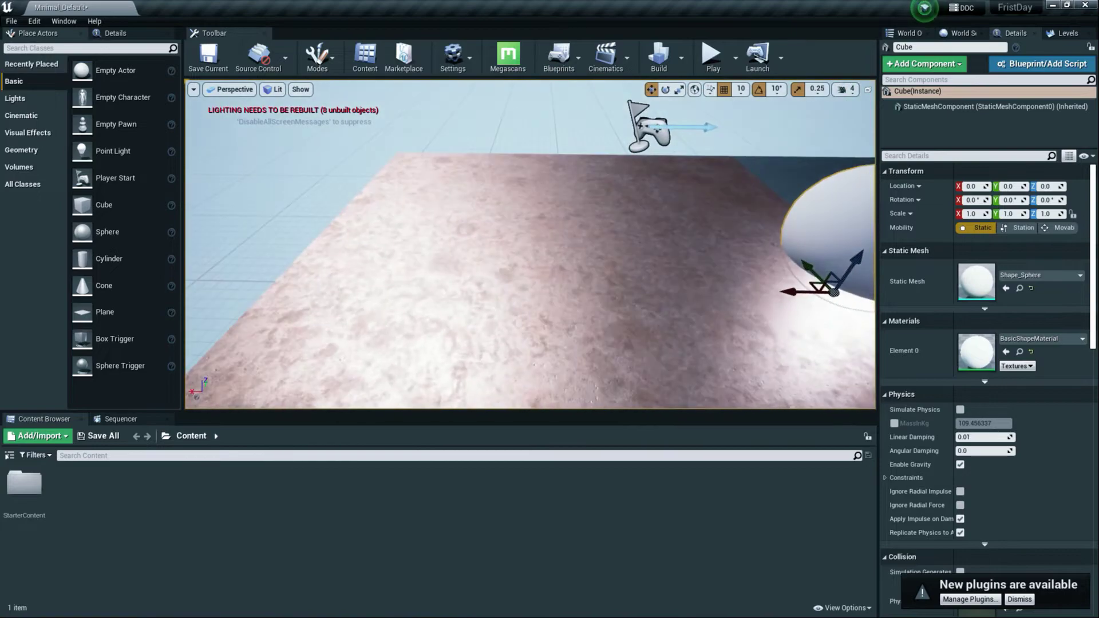
drag(834, 292, 637, 289)
drag(645, 251, 665, 174)
right_drag(664, 174, 833, 197)
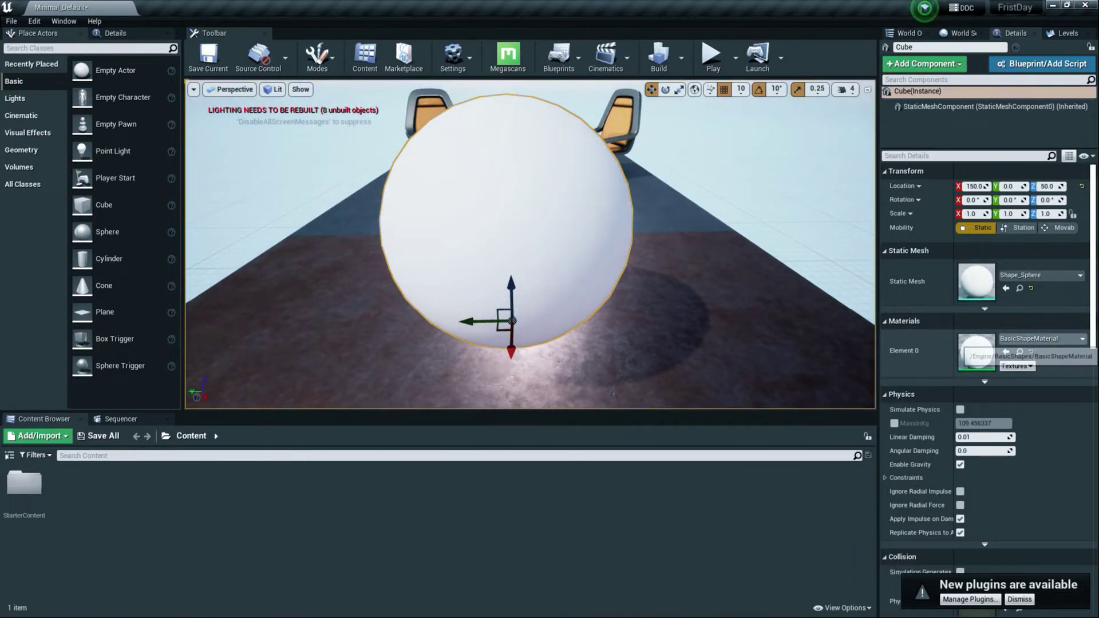
Step: Assign the green BasicAsset03 material to the sphere and check it in the viewport with the sphere selected
mouse_move(531, 244)
right_down()
mouse_move(659, 244)
mouse_move(664, 223)
mouse_move(538, 229)
right_up()
click(1082, 339)
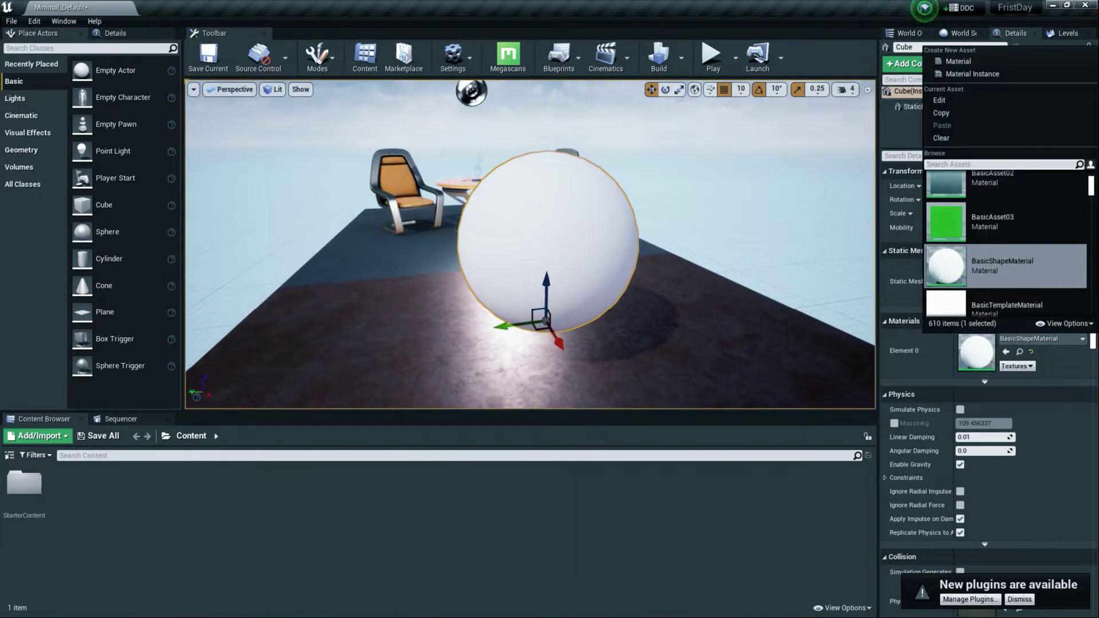
scroll(1006, 229, up, 1)
scroll(1006, 241, down, 6)
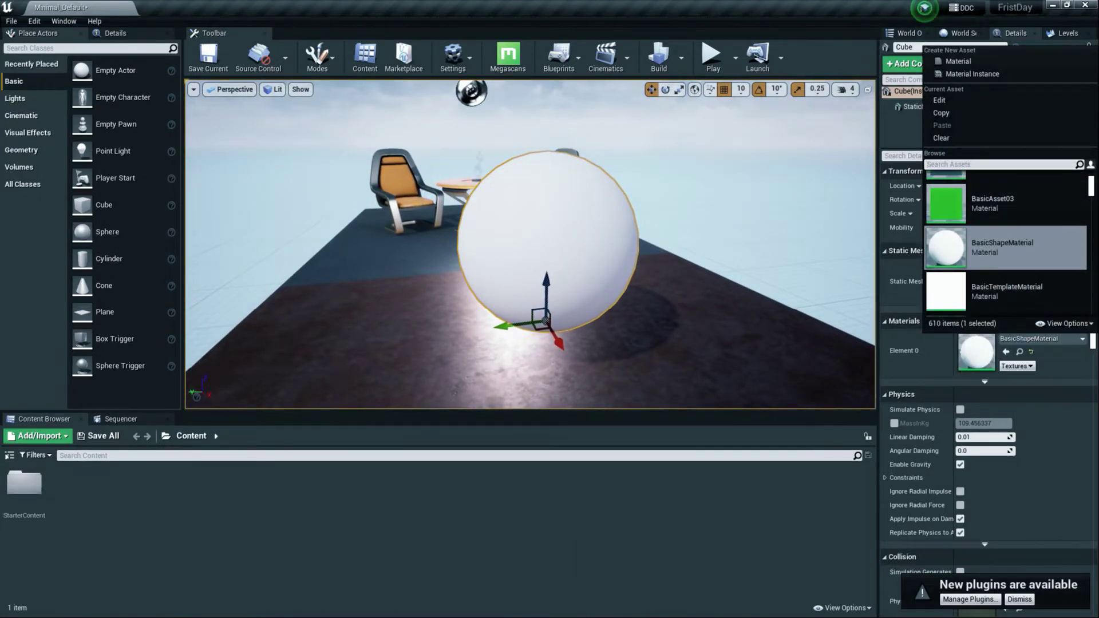
scroll(1006, 240, up, 3)
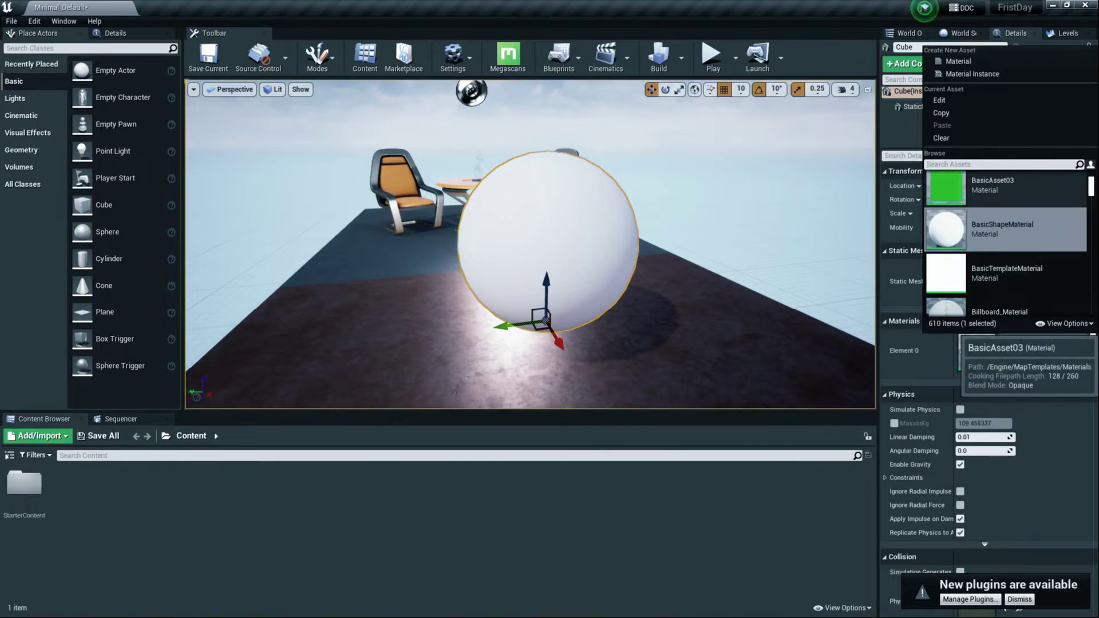
click(1006, 188)
click(688, 172)
right_drag(687, 172, 704, 195)
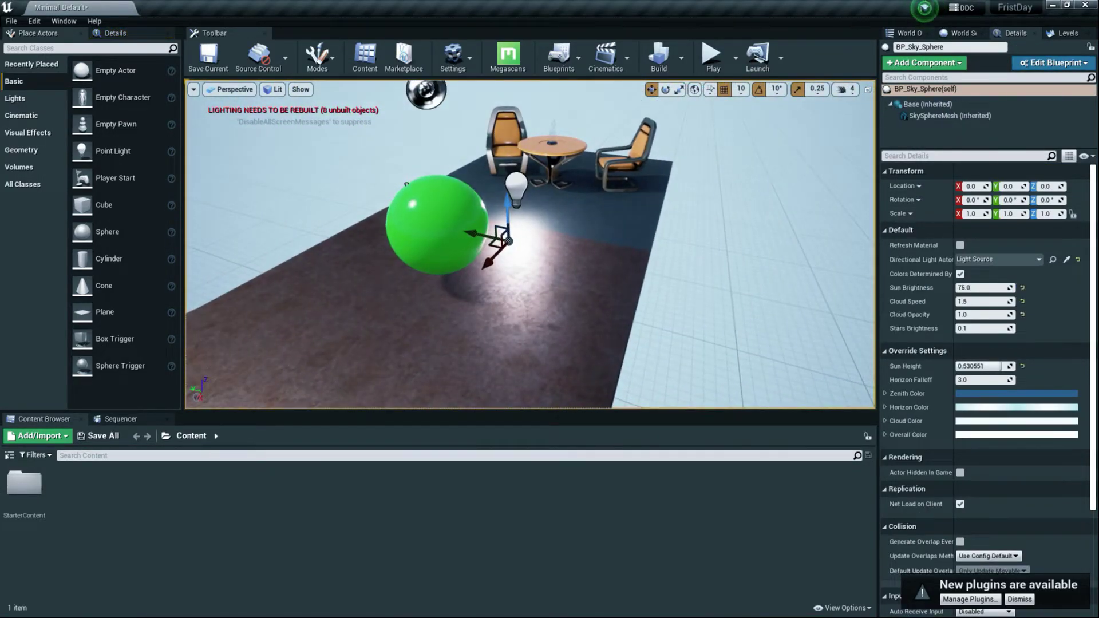
click(437, 226)
right_drag(437, 225, 401, 212)
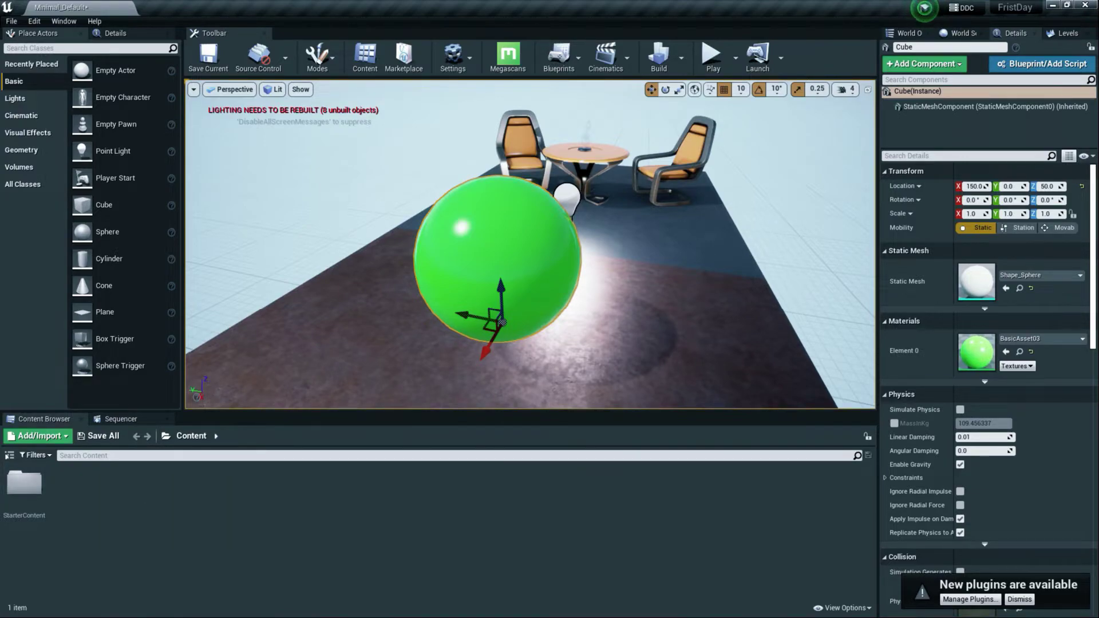
Step: Open the StarterContent Materials folder and apply M_Metal_Burnished_Steel to the sphere
double_click(24, 484)
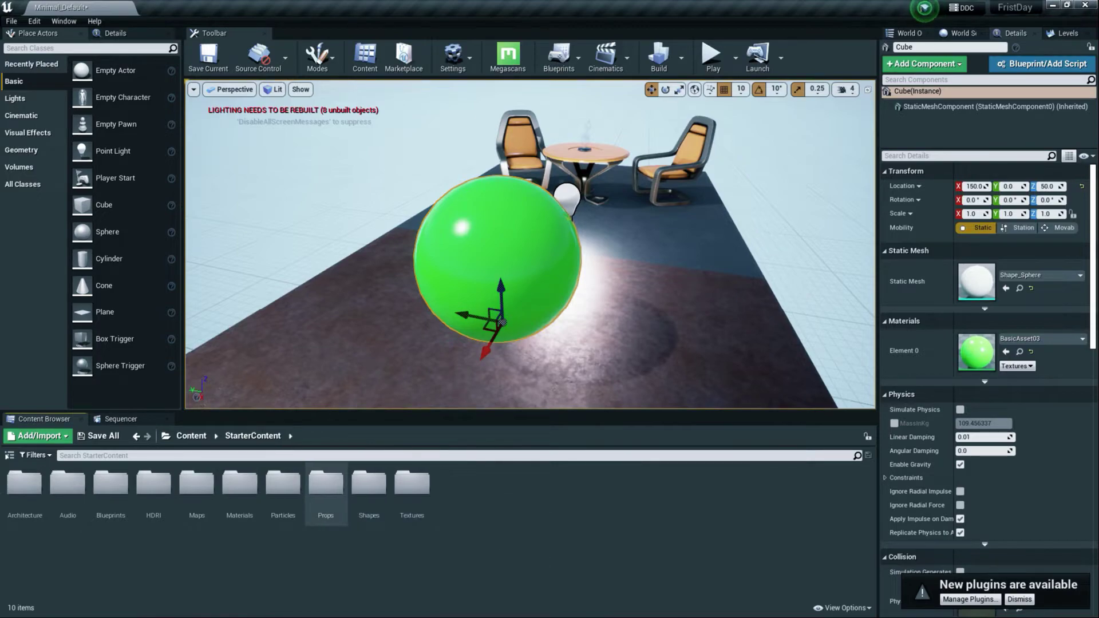
double_click(239, 484)
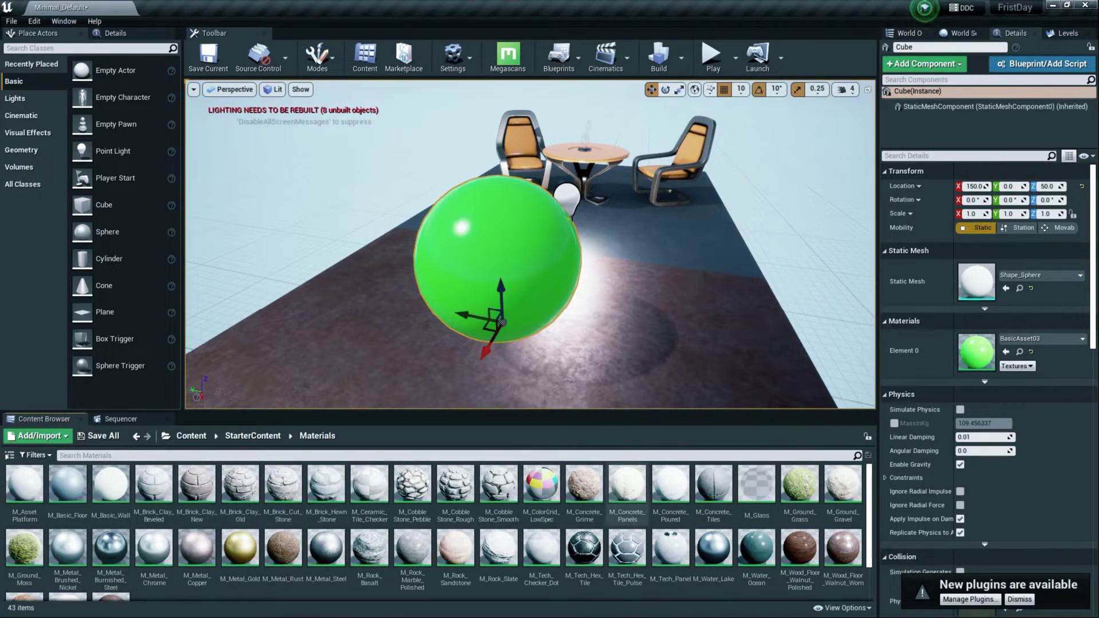
scroll(438, 532, down, 1)
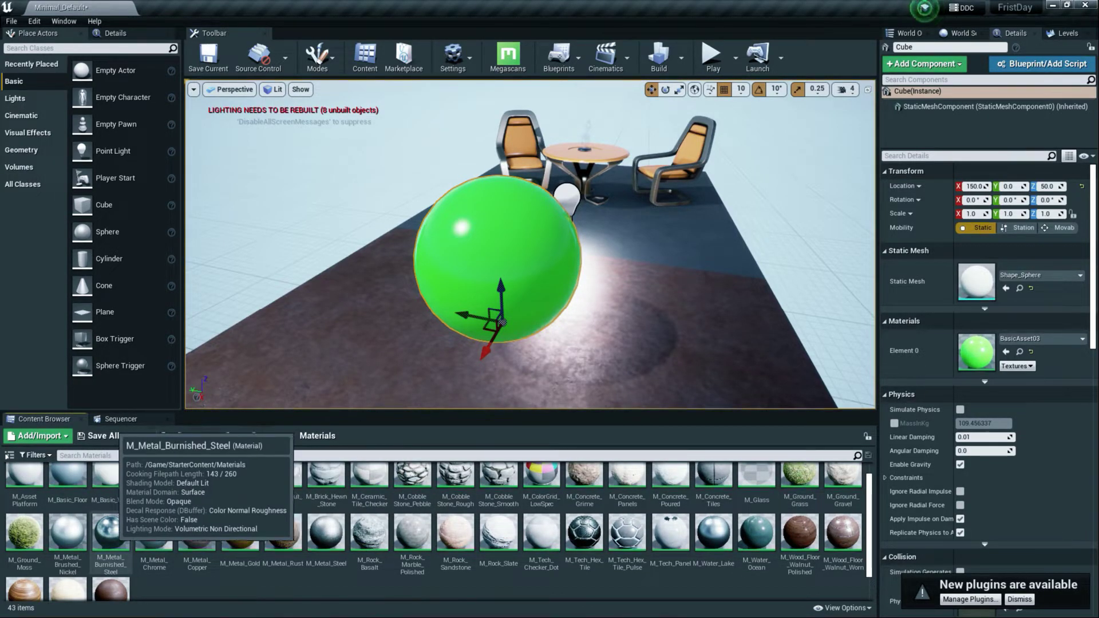
drag(111, 532, 473, 268)
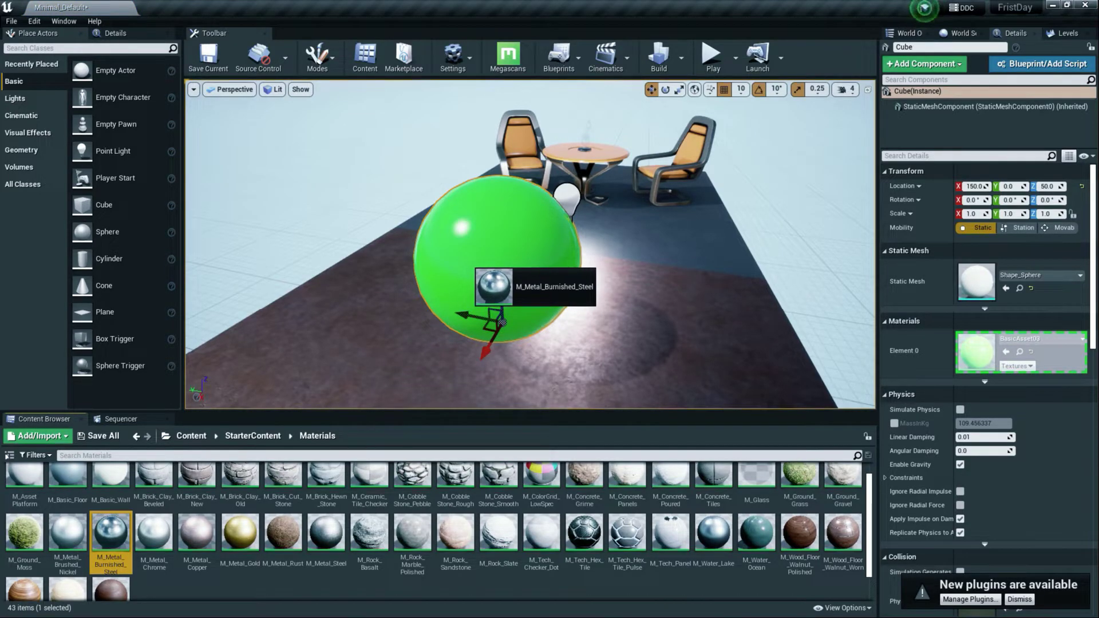
Step: Look around the sphere and replace its material with M_Metal_Chrome
drag(502, 323, 502, 323)
key(w)
right_drag(501, 323, 477, 304)
key(s)
key(d)
key(a)
key(s)
drag(110, 539, 976, 352)
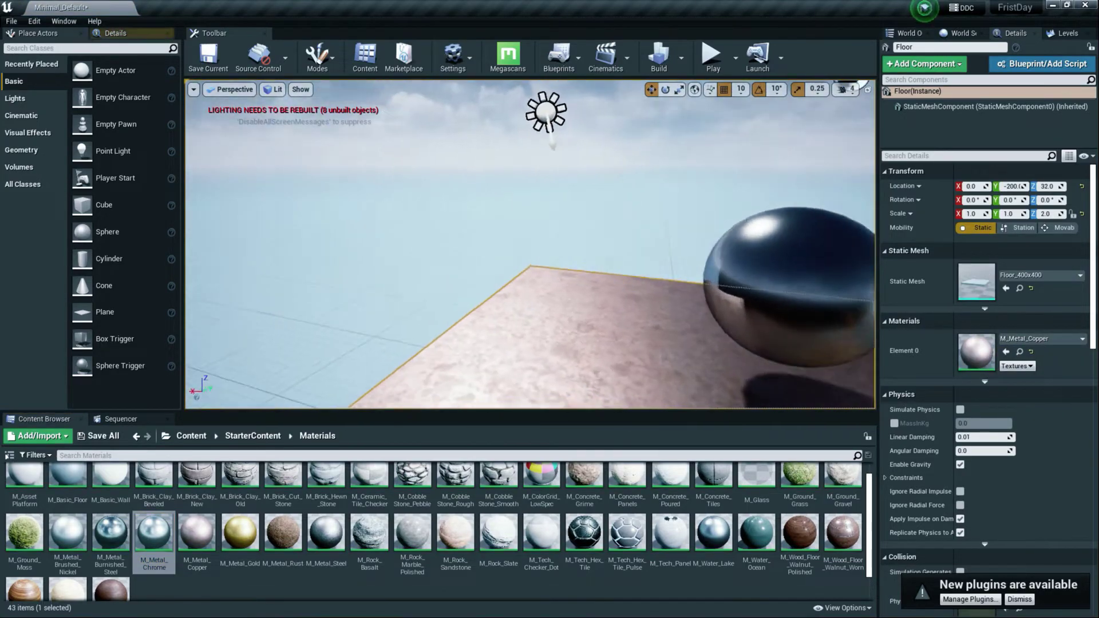
Step: Try M_Metal_Gold on the floor section under the table, followed by M_Metal_Rust on both floor sections
mouse_move(530, 244)
right_down()
mouse_move(681, 244)
mouse_move(653, 305)
mouse_move(532, 251)
mouse_move(530, 263)
right_up()
key(w)
key(s)
drag(240, 532, 481, 229)
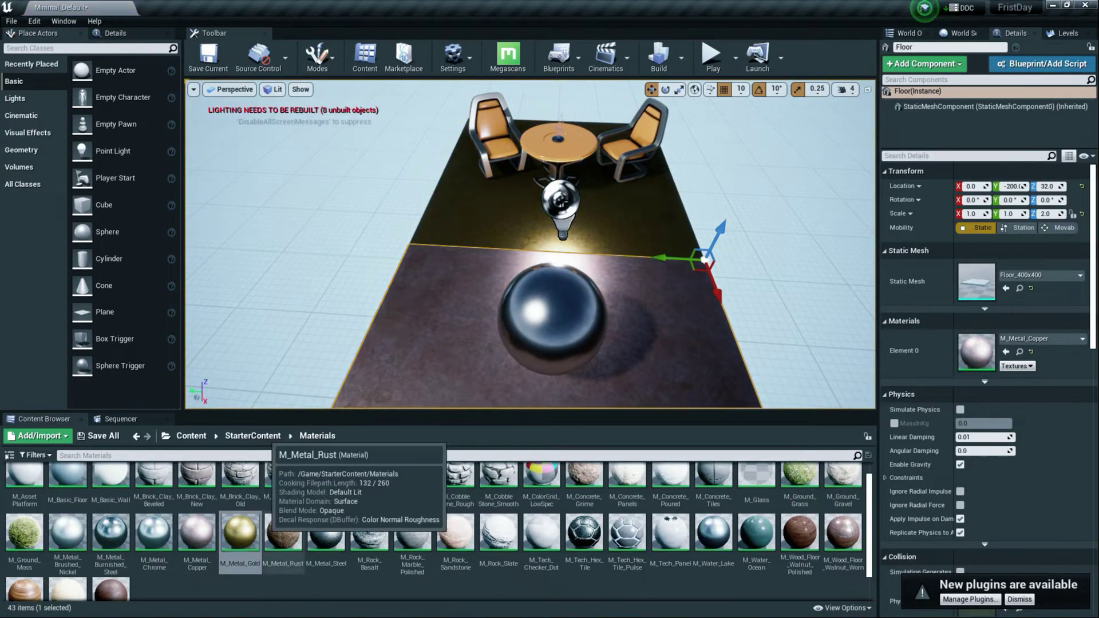
drag(277, 533, 447, 332)
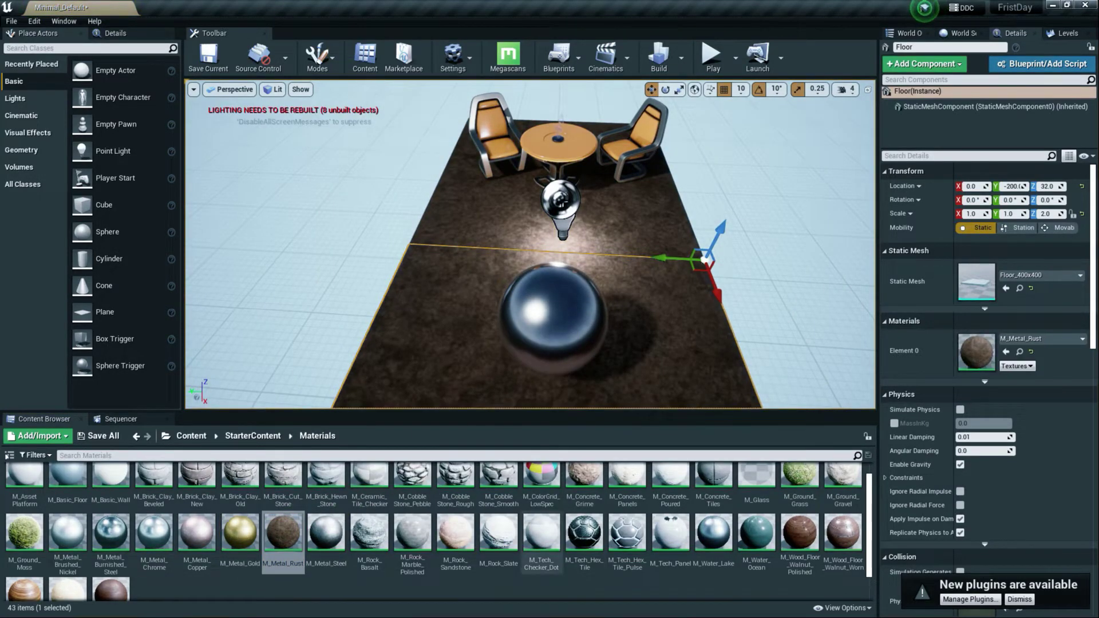
Step: Apply M_Metal_Steel to both floor sections and deselect the floor to view the result
drag(326, 535, 523, 217)
click(767, 218)
scroll(530, 244, up, 3)
scroll(530, 245, down, 3)
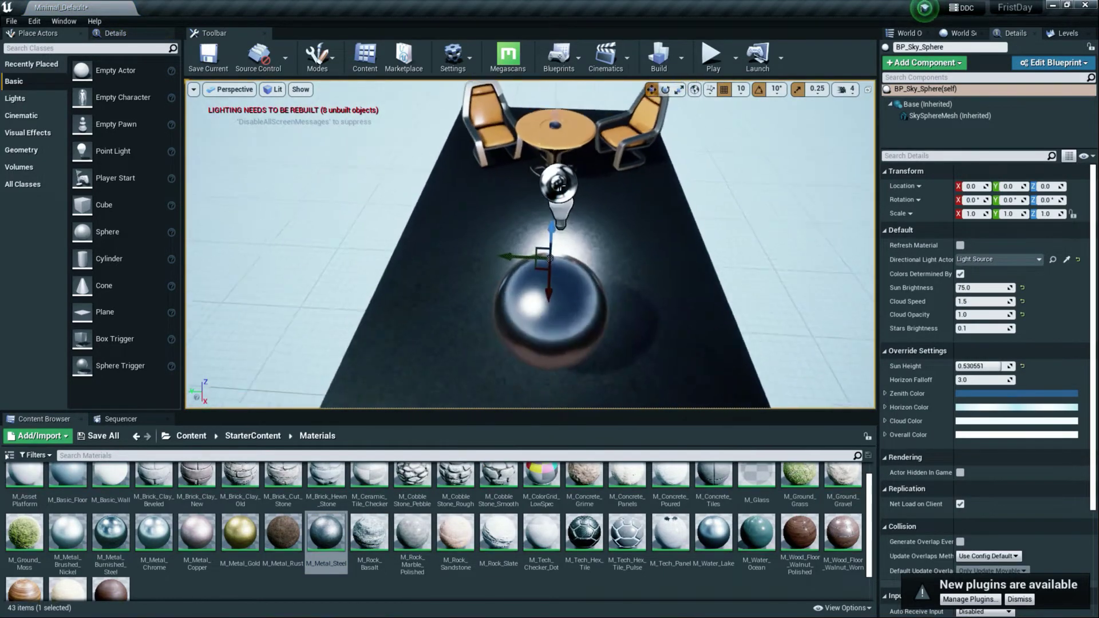
scroll(550, 258, up, 2)
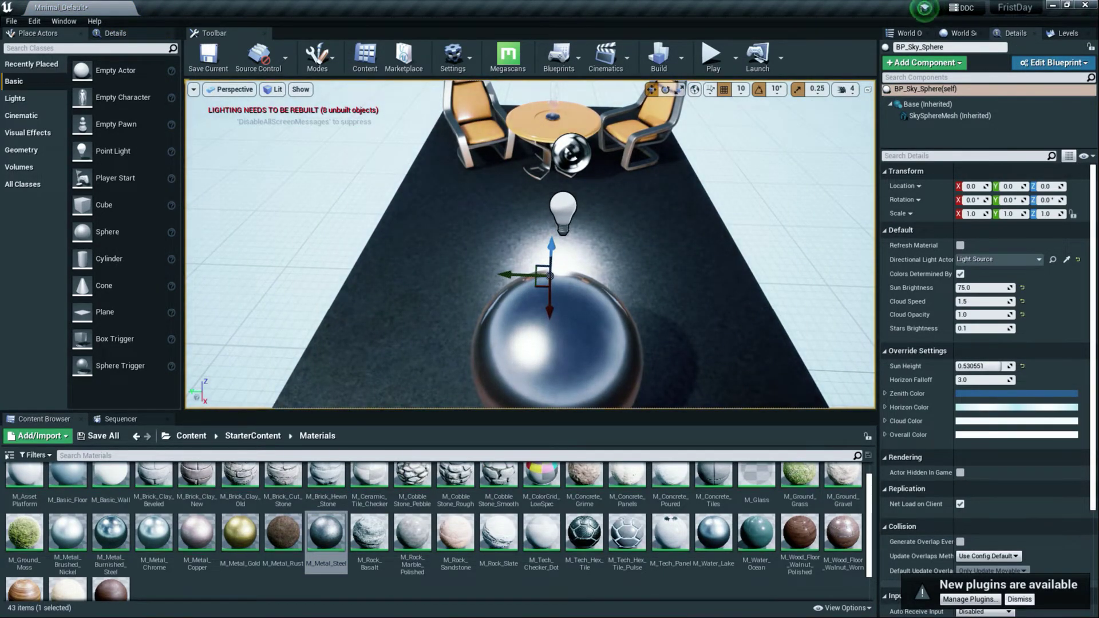
Step: Enable Simulate Physics on the chrome sphere and start playing the level in the viewport
click(557, 343)
scroll(531, 244, down, 5)
scroll(531, 245, up, 1)
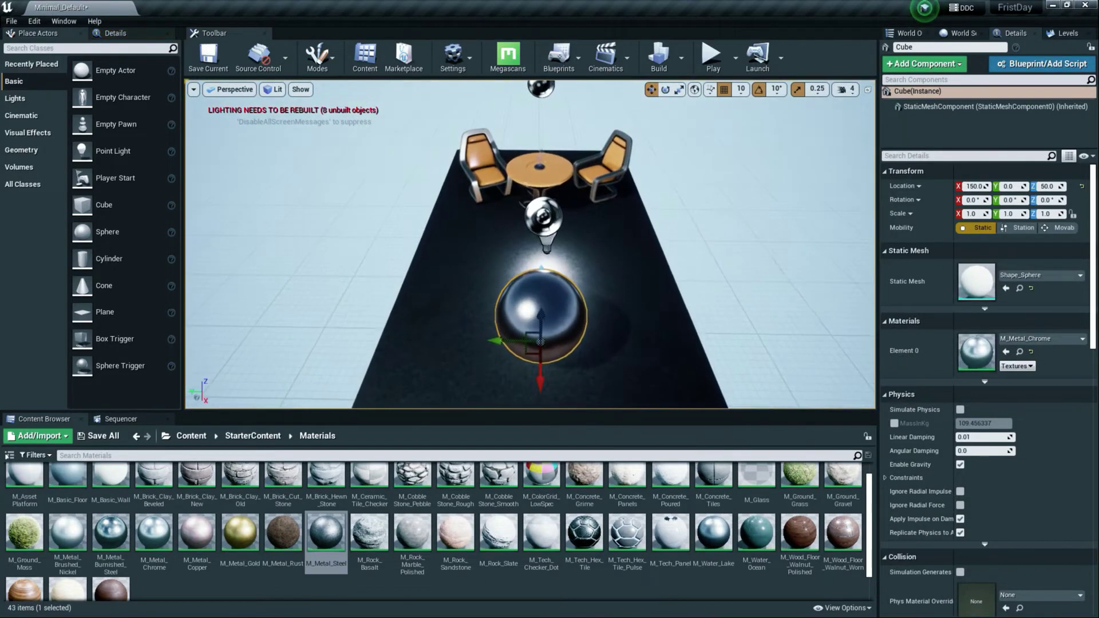
scroll(916, 410, down, 3)
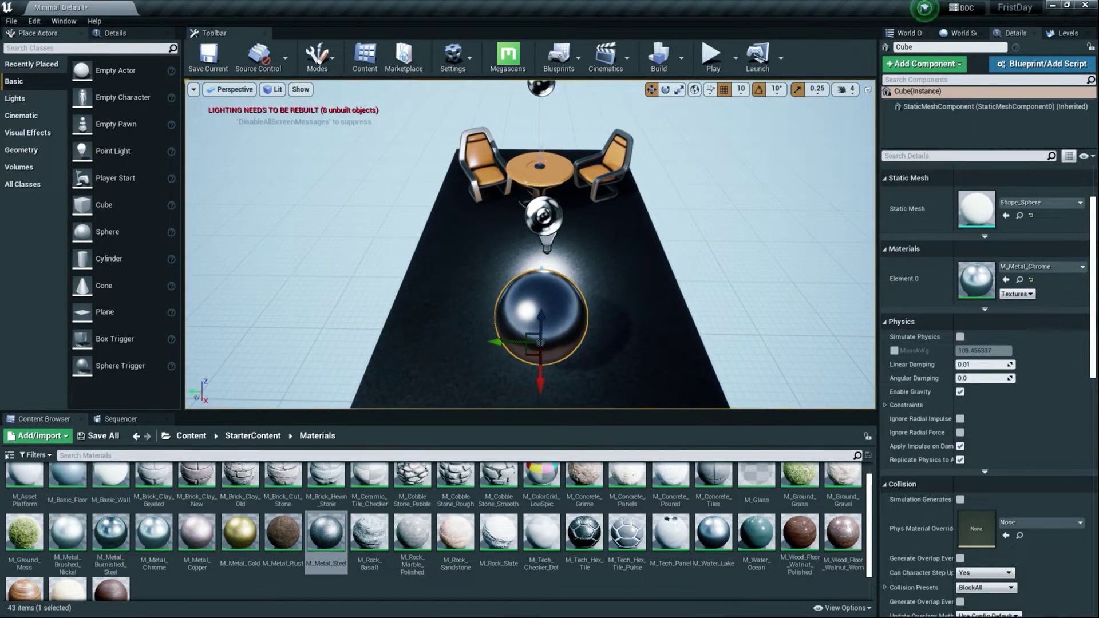
mouse_move(530, 244)
right_down()
mouse_move(435, 235)
mouse_move(481, 246)
mouse_move(538, 241)
mouse_move(522, 252)
right_up()
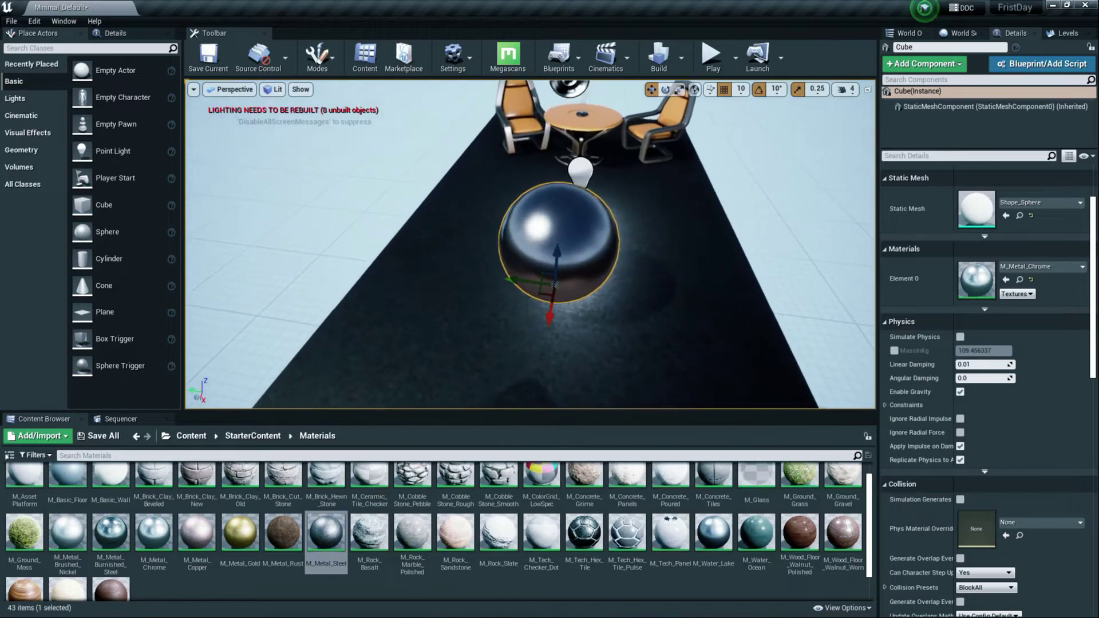
scroll(554, 285, down, 3)
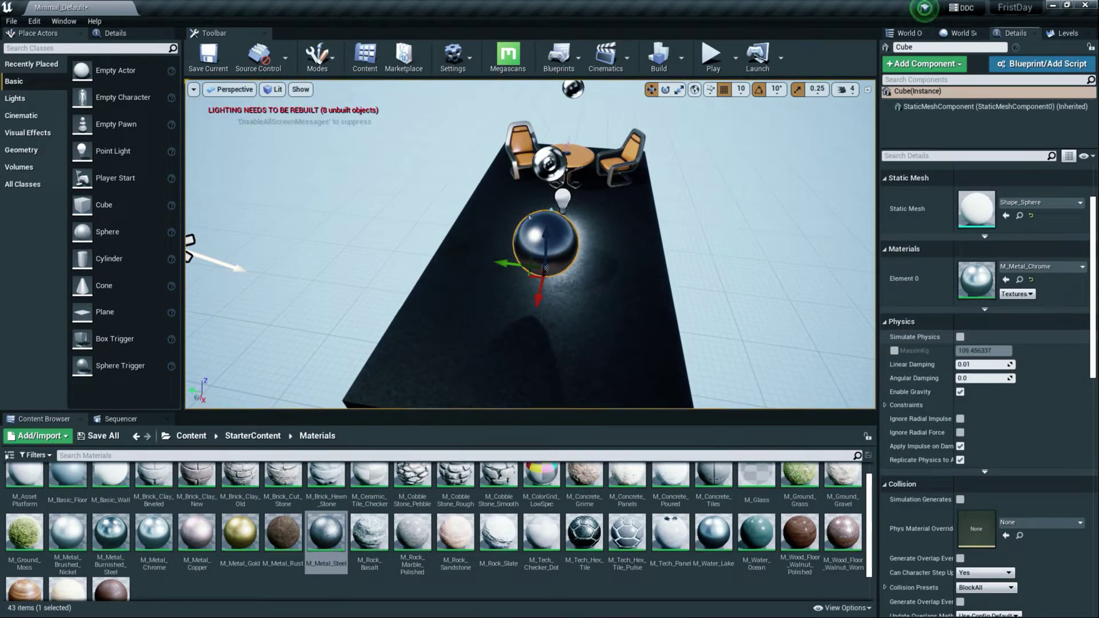
right_drag(531, 244, 467, 242)
key(w)
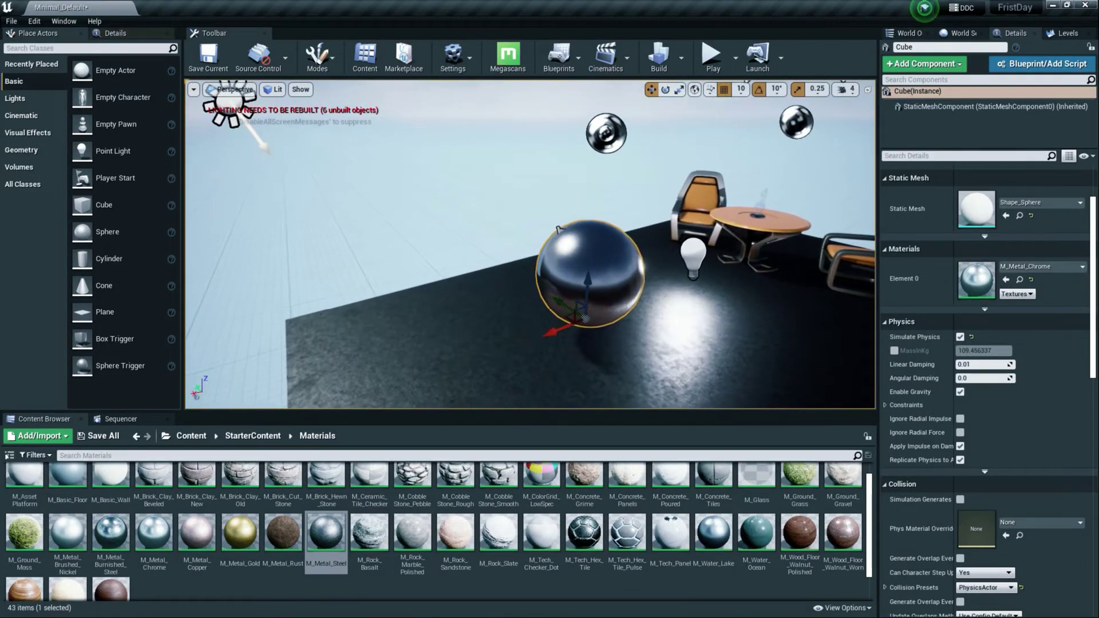
key(alt+p)
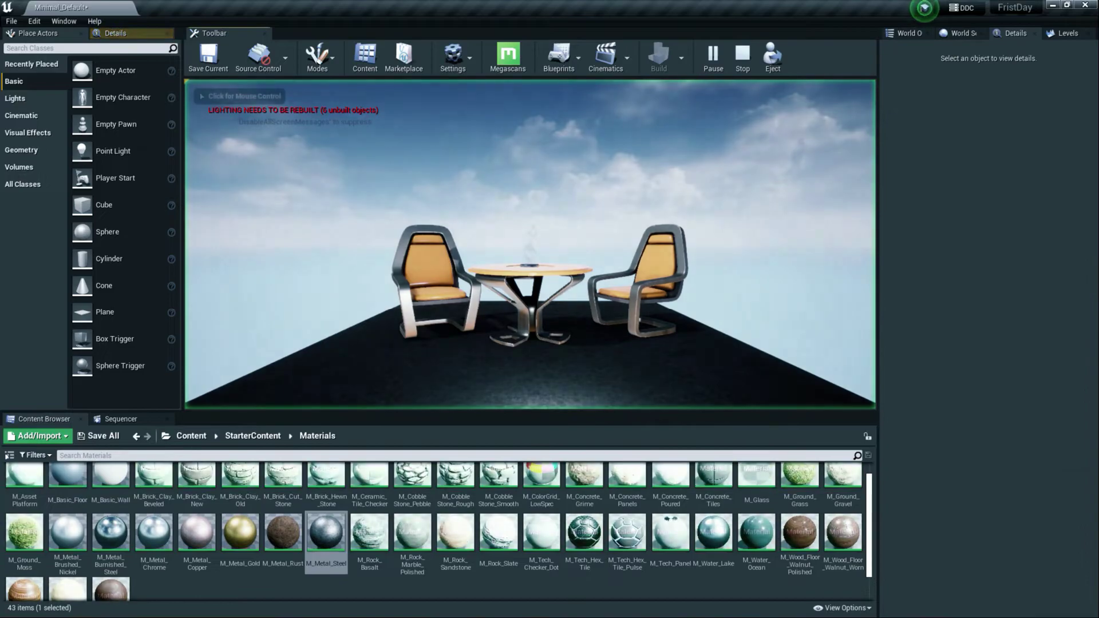
Step: Move around the level against the physics-enabled sphere, stop playing and turn off Simulate Physics on it
key(w)
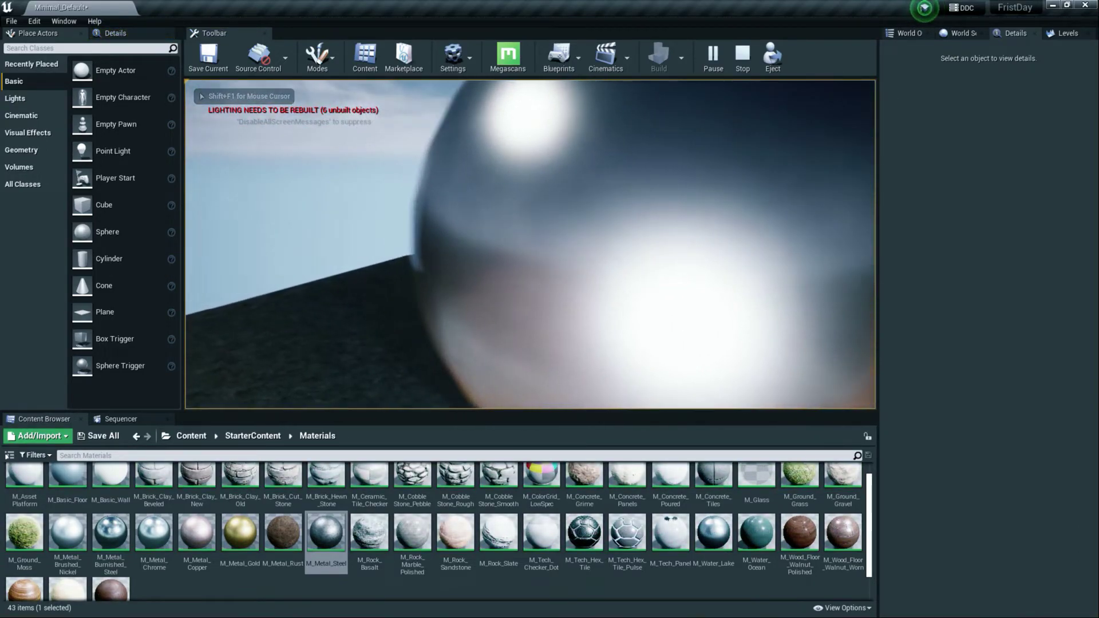
key(s)
key(w)
key(s)
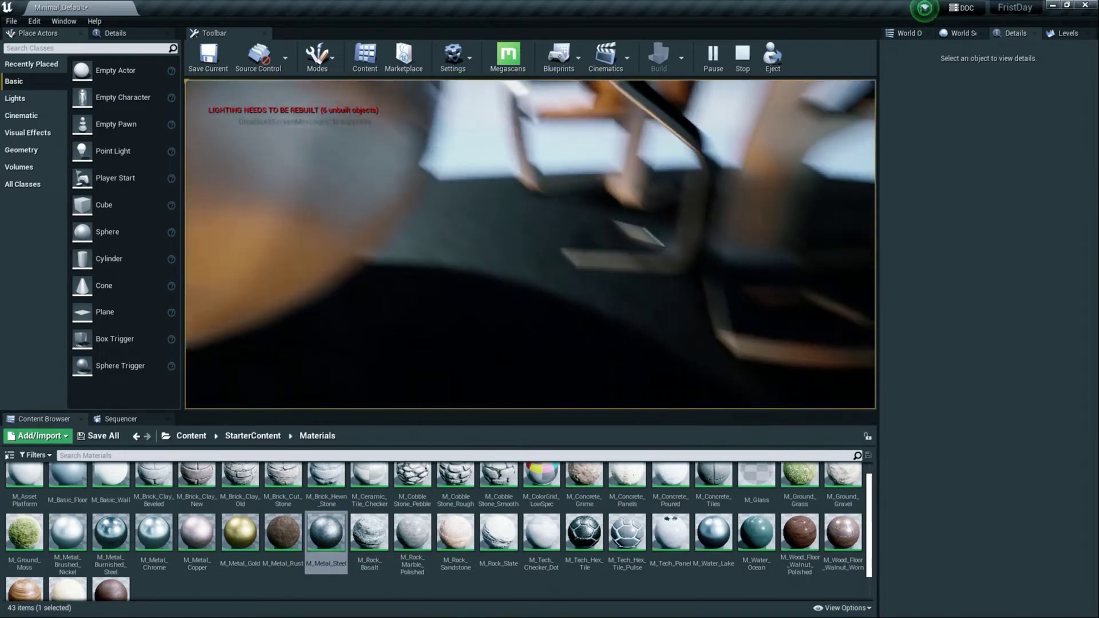
key(Escape)
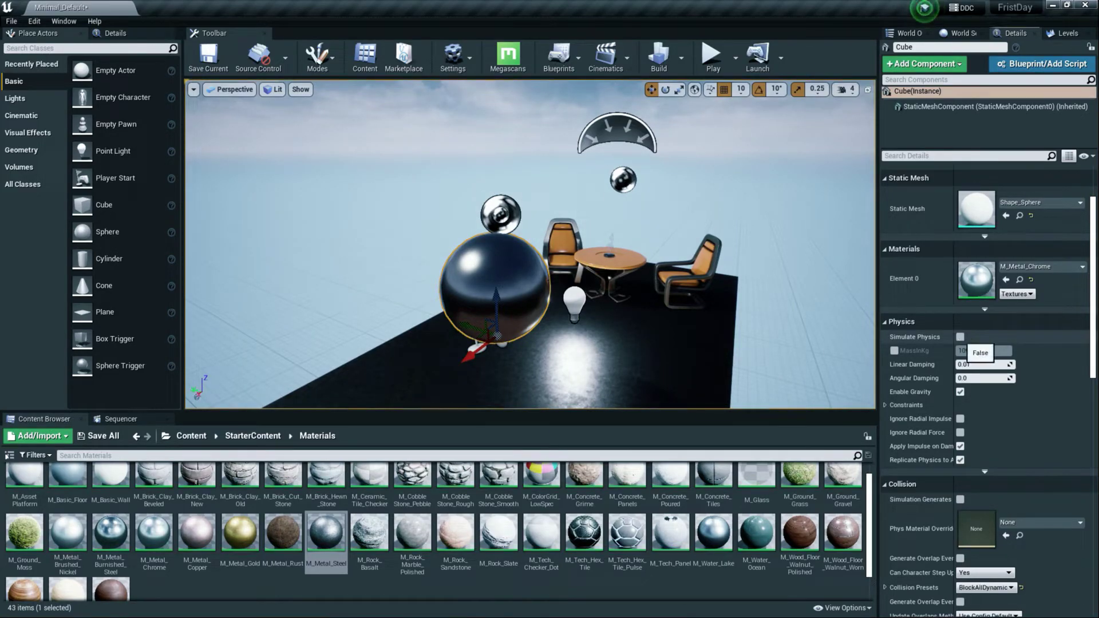
Step: Play the level twice from different viewpoints to check how the sphere behaves without physics, stopping play each time
key(f)
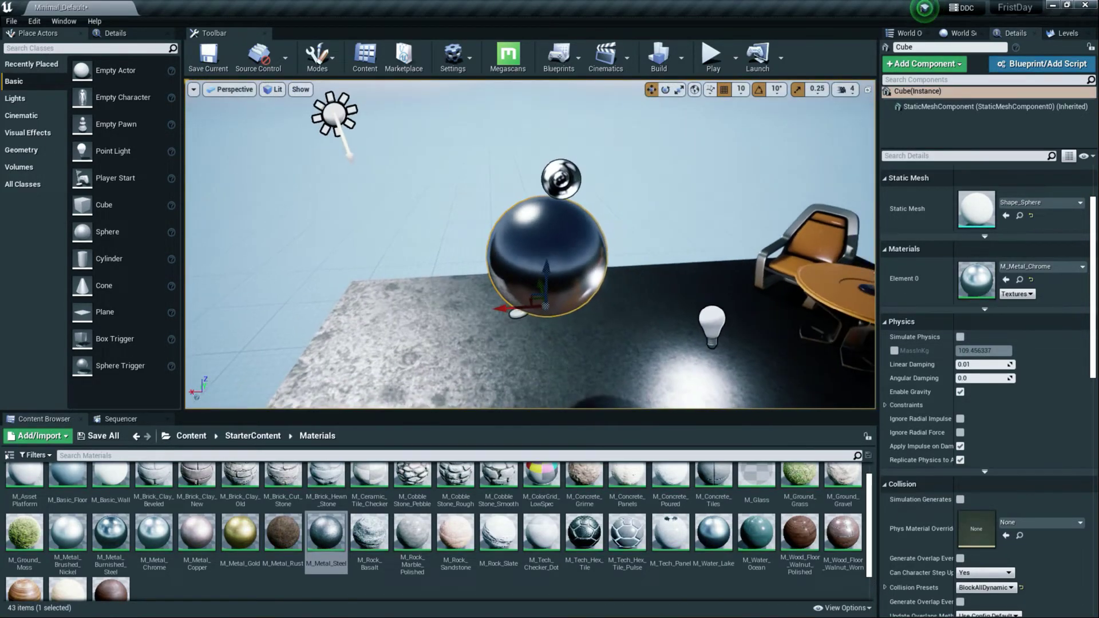
key(alt+p)
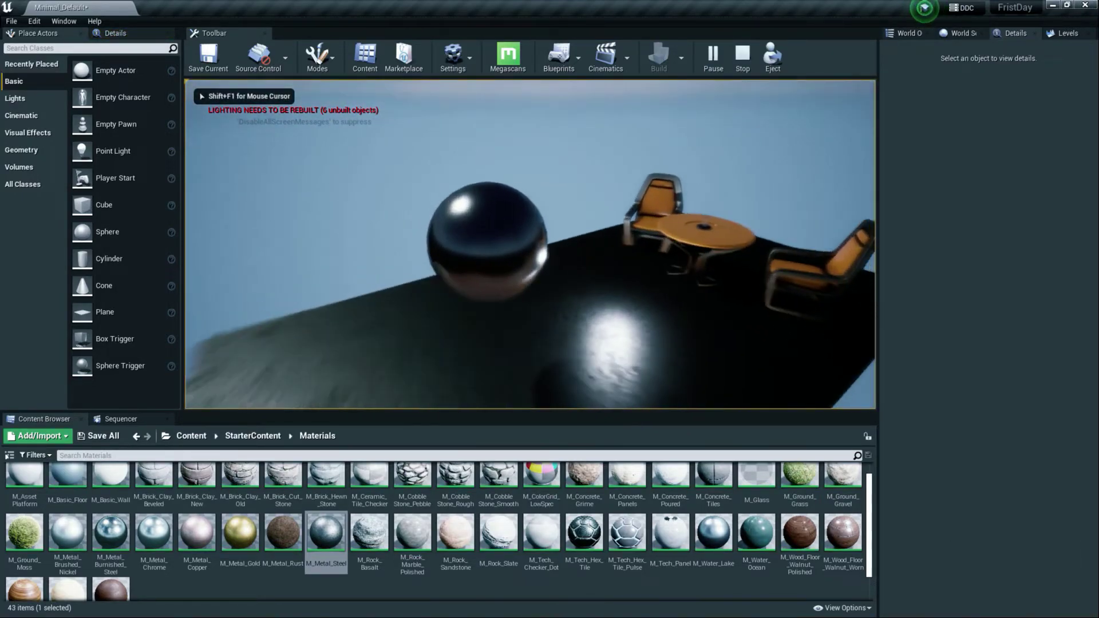
key(Escape)
right_drag(530, 243, 479, 286)
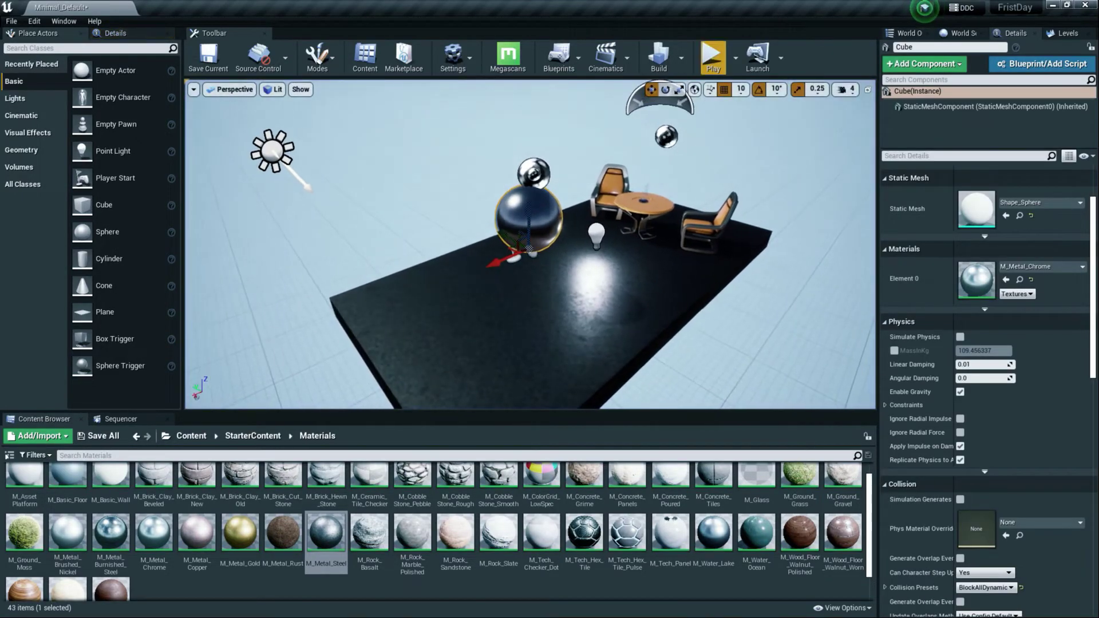
click(713, 59)
click(530, 245)
key(s)
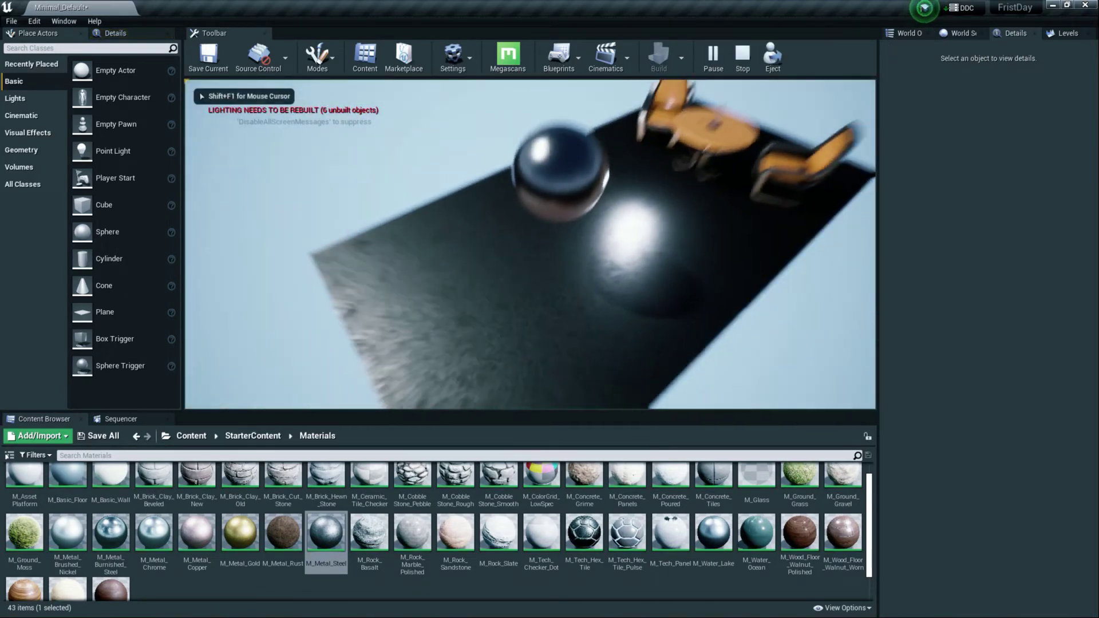
key(w)
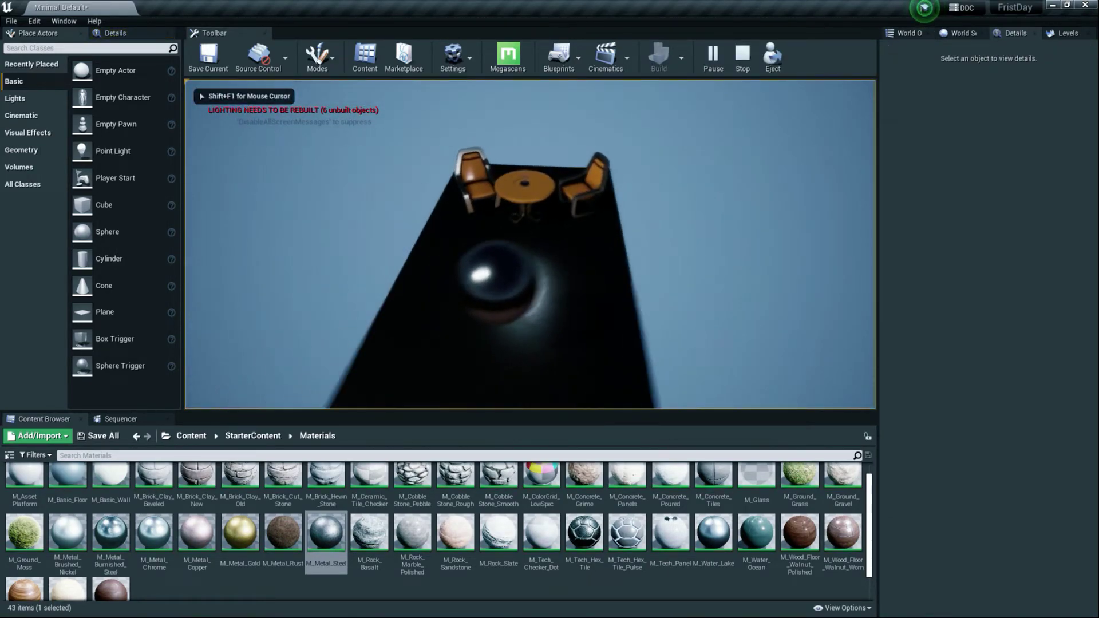
key(Escape)
Step: Return the Content Browser to the top-level Content folder and save all changes
click(136, 436)
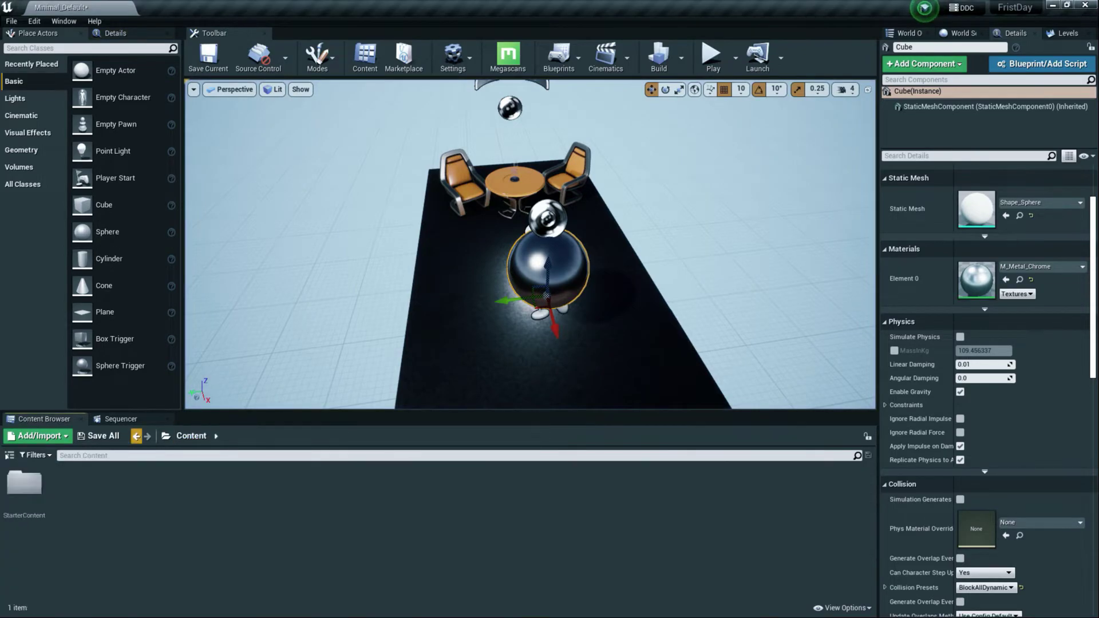
click(98, 436)
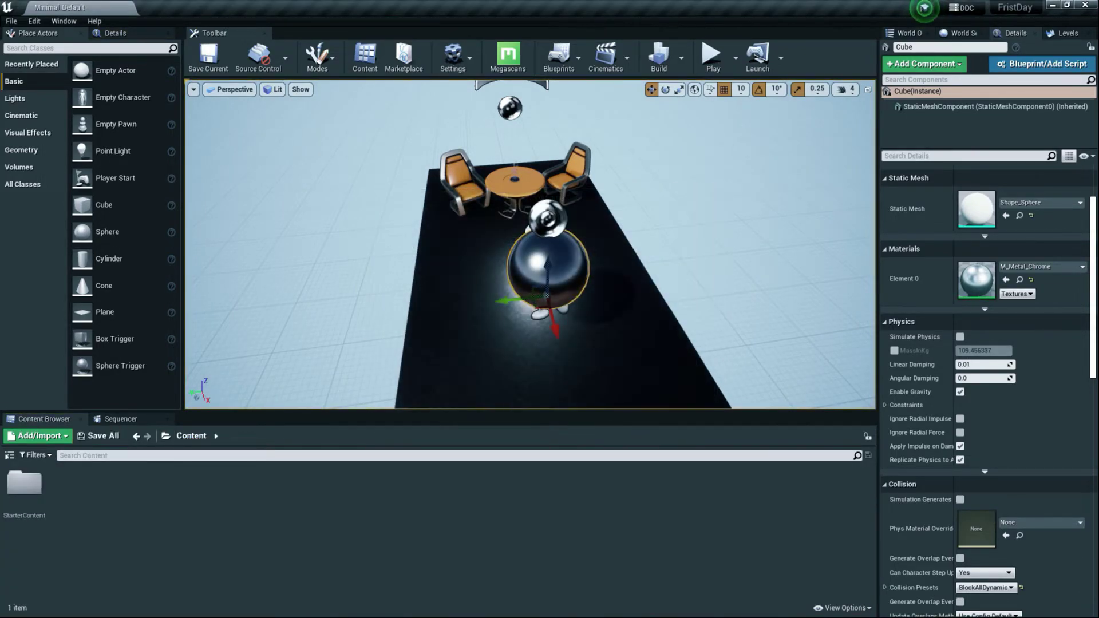
Step: Examine the sphere's Physics and Collision settings and view the sphere up close from several angles
right_drag(530, 245, 498, 261)
scroll(985, 401, down, 6)
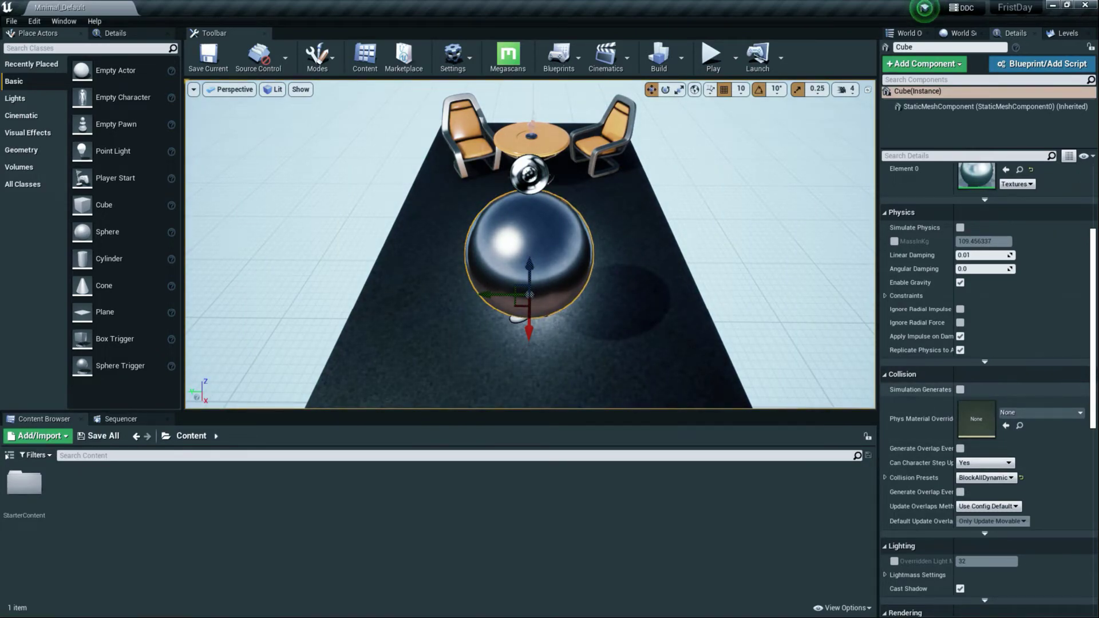
right_drag(530, 258, 504, 286)
key(w)
key(s)
key(w)
key(s)
key(w)
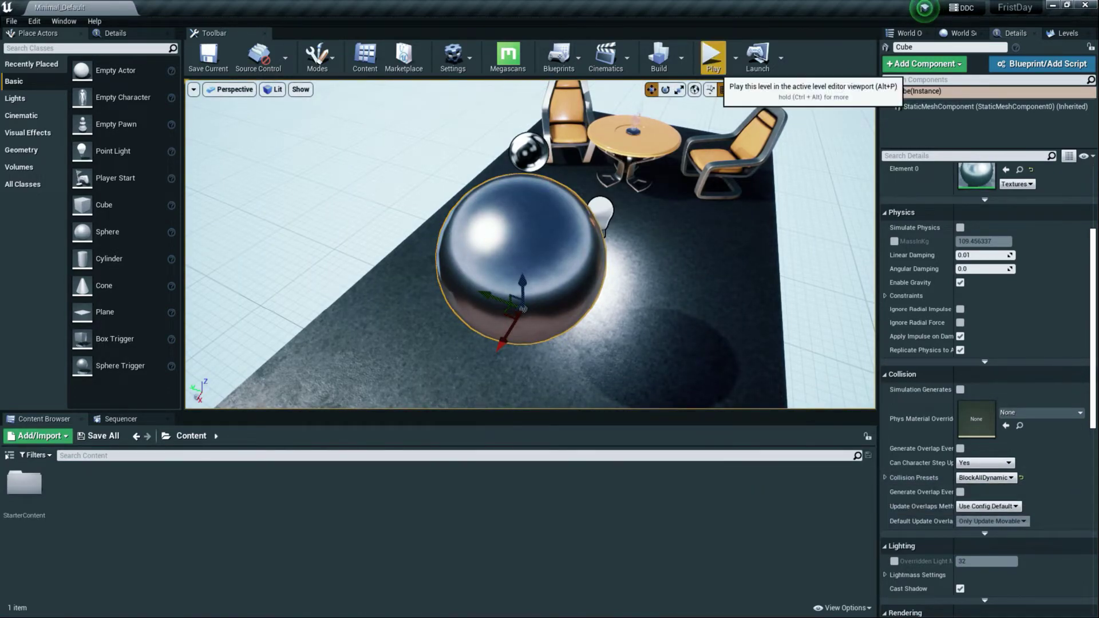
Step: Play the level, move into the sphere to test its current collision and stop playing
click(711, 55)
key(w)
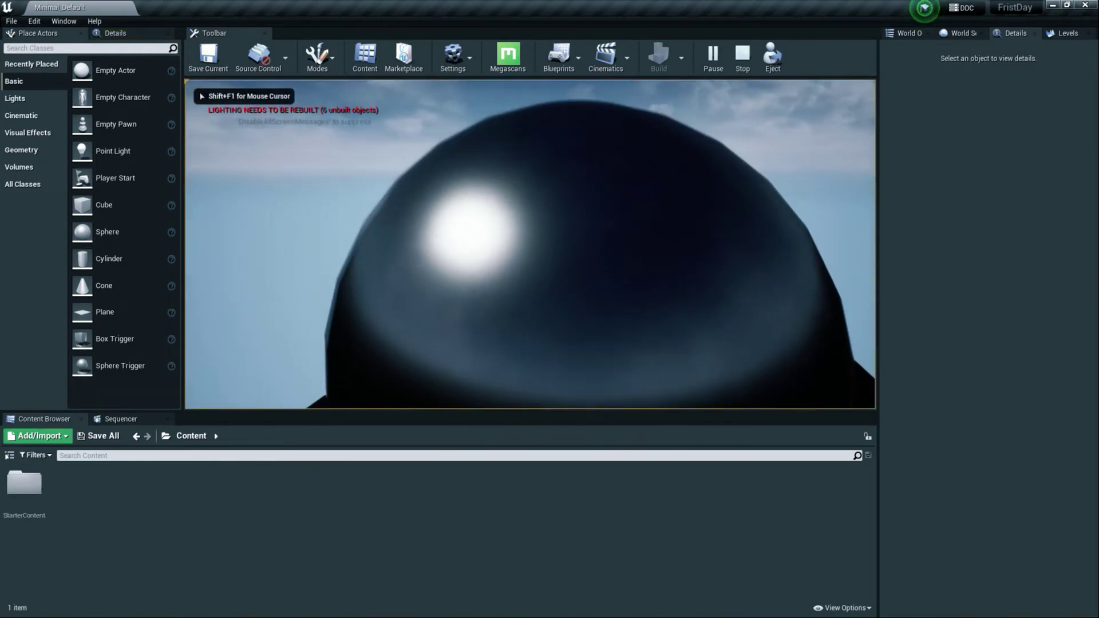
key(s)
key(w)
key(s)
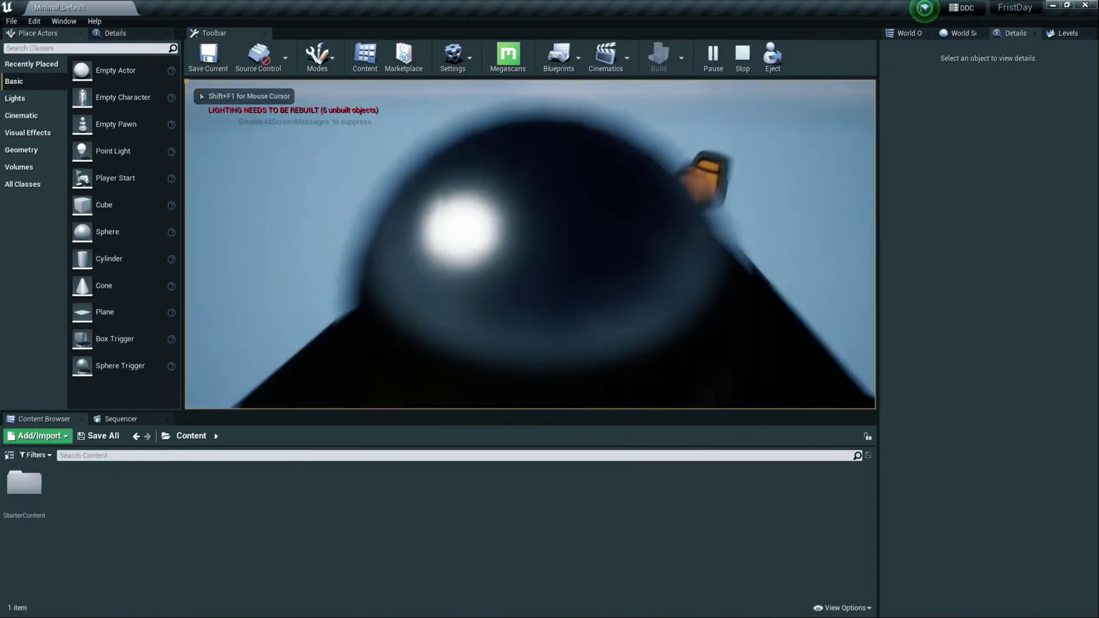
key(Escape)
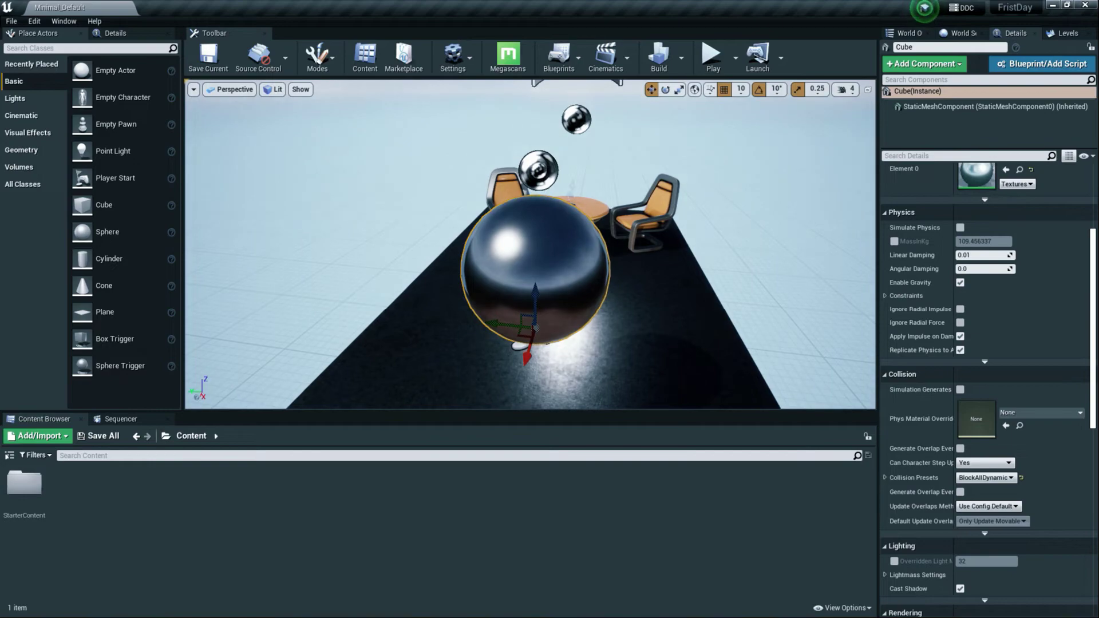
Step: Try the NoCollision preset on the sphere by playing the level and moving through it, and stop playing
click(985, 477)
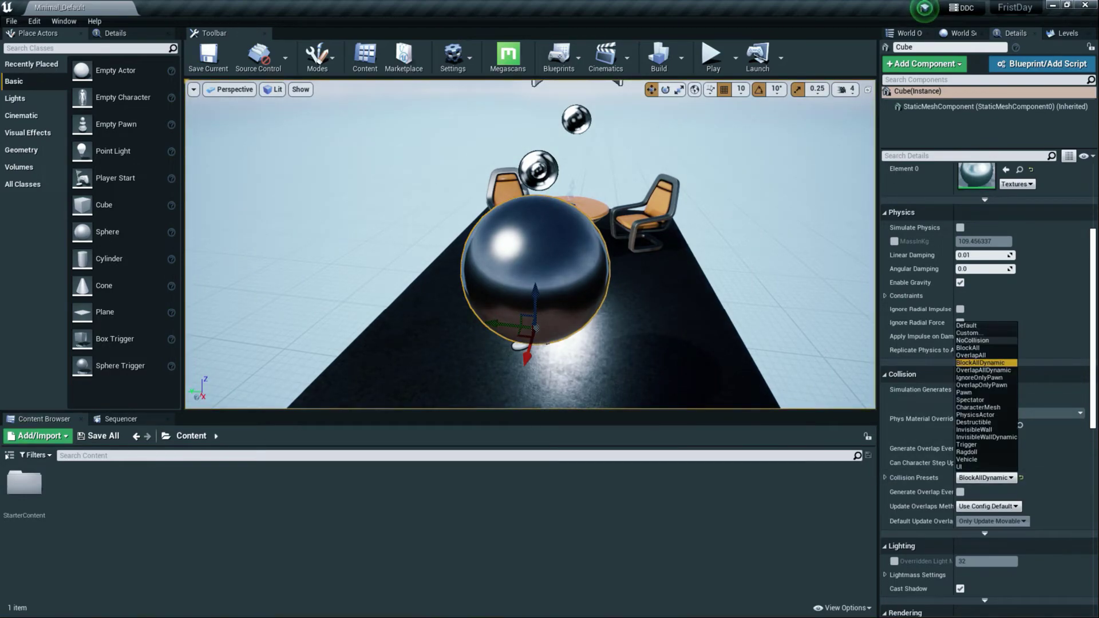
click(974, 340)
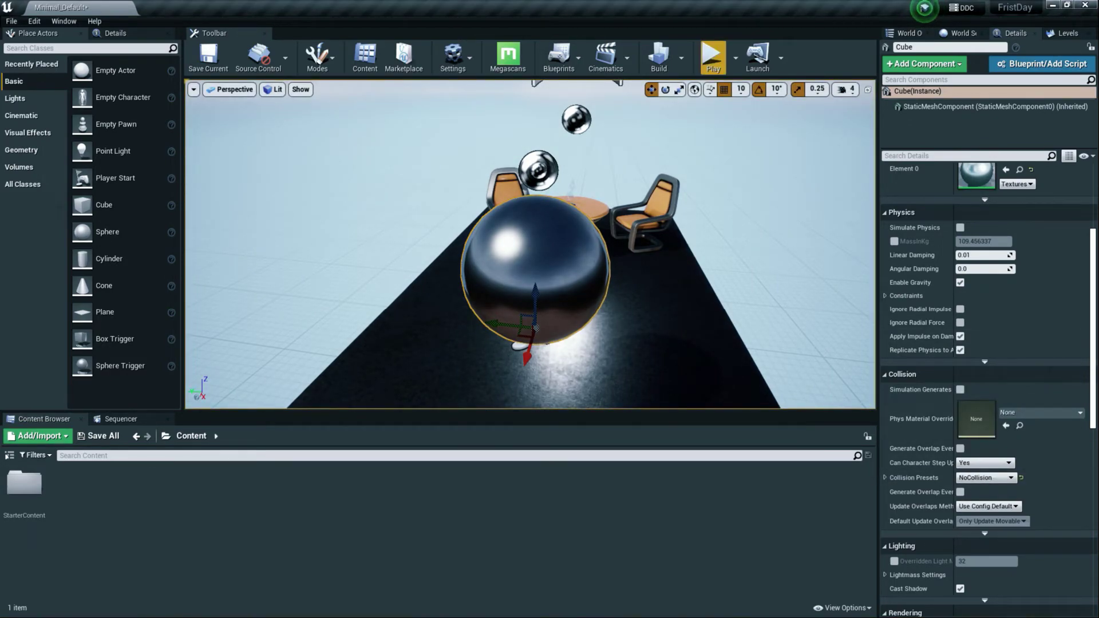
click(713, 58)
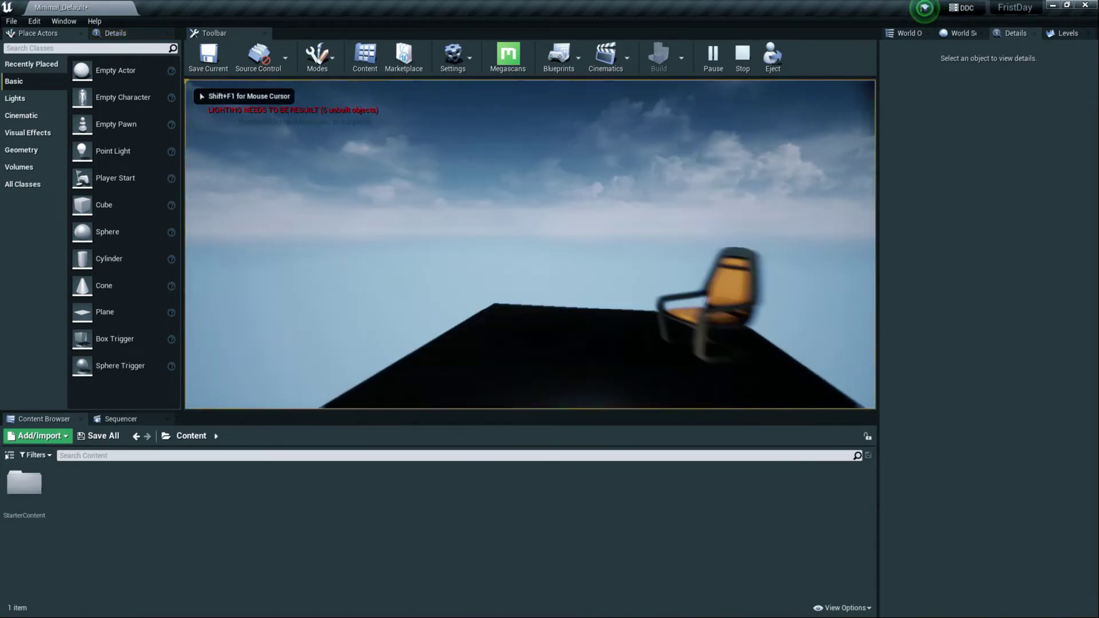
key(s)
key(w)
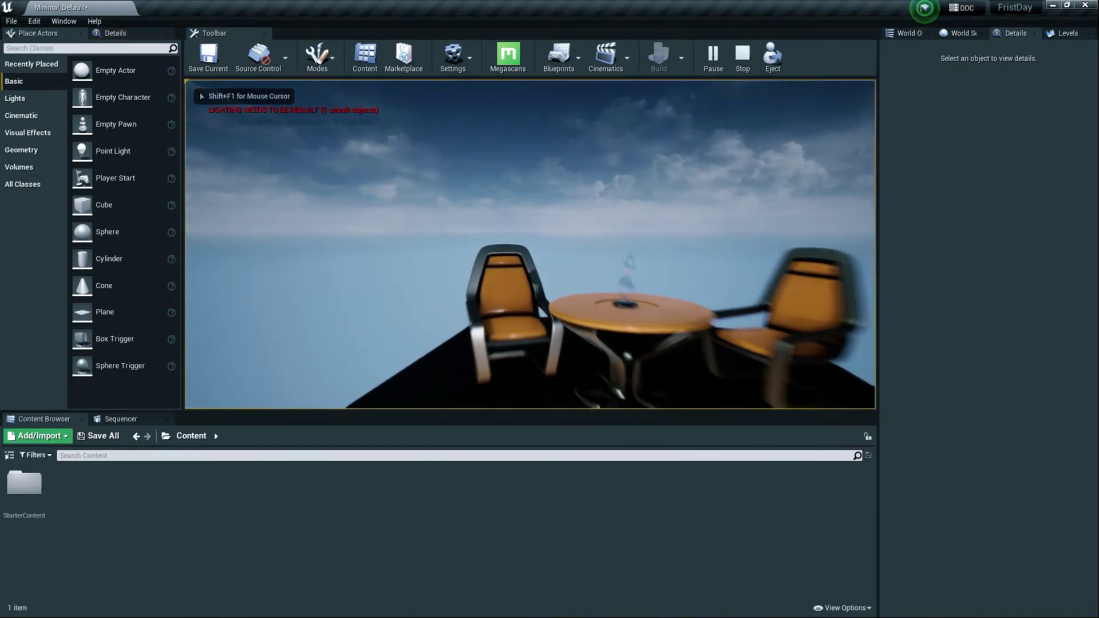
key(Escape)
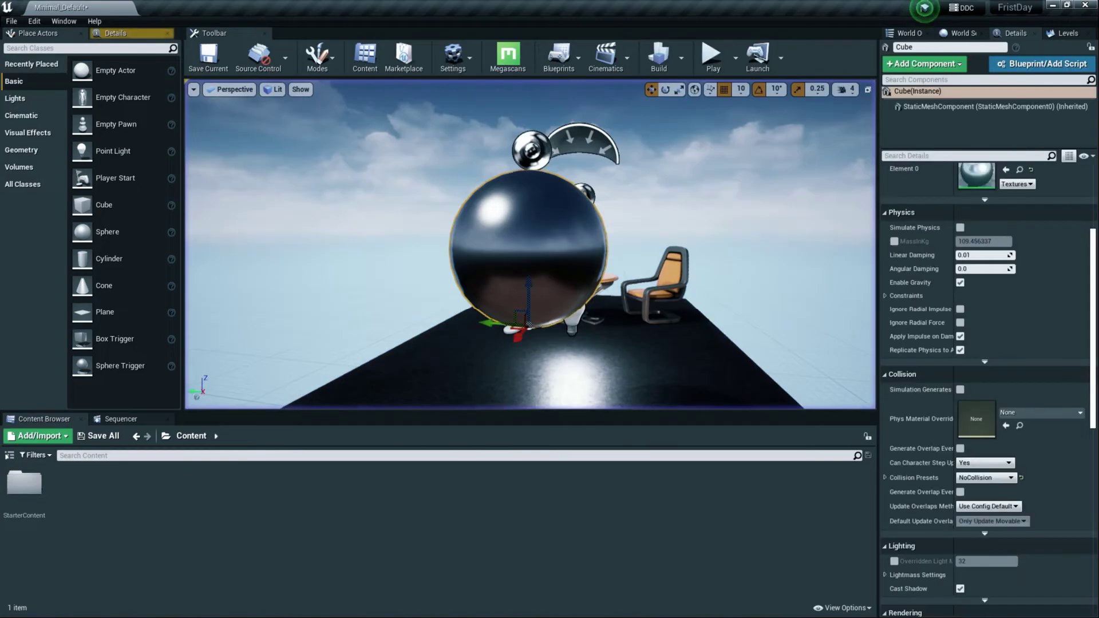
Step: Set the sphere's Collision Presets to BlockAll and review the other presets without choosing a different one
click(985, 479)
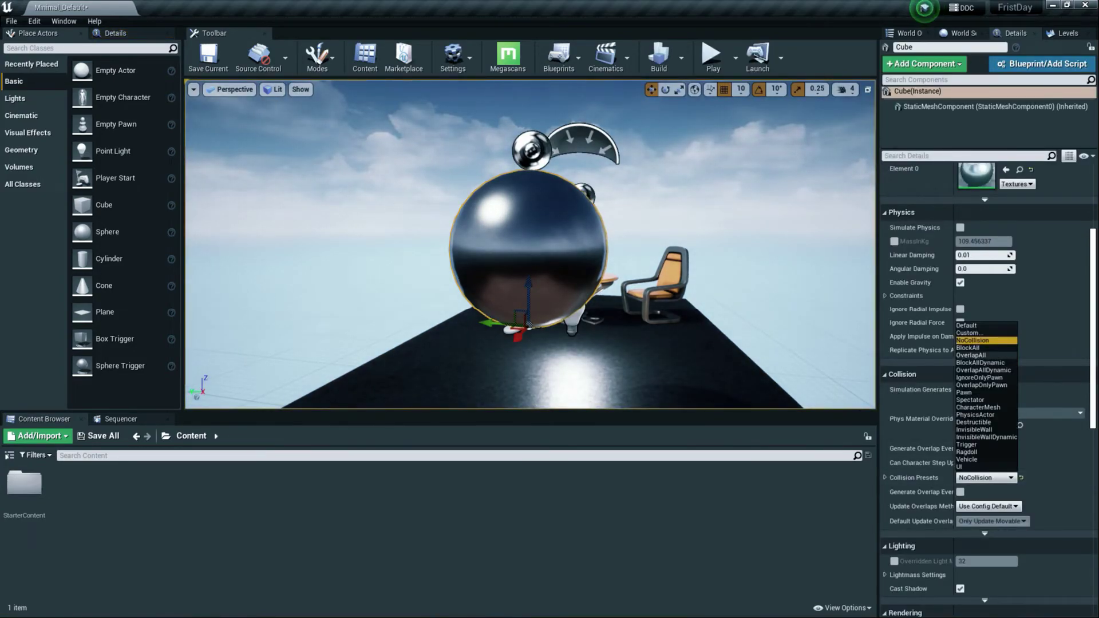
click(969, 348)
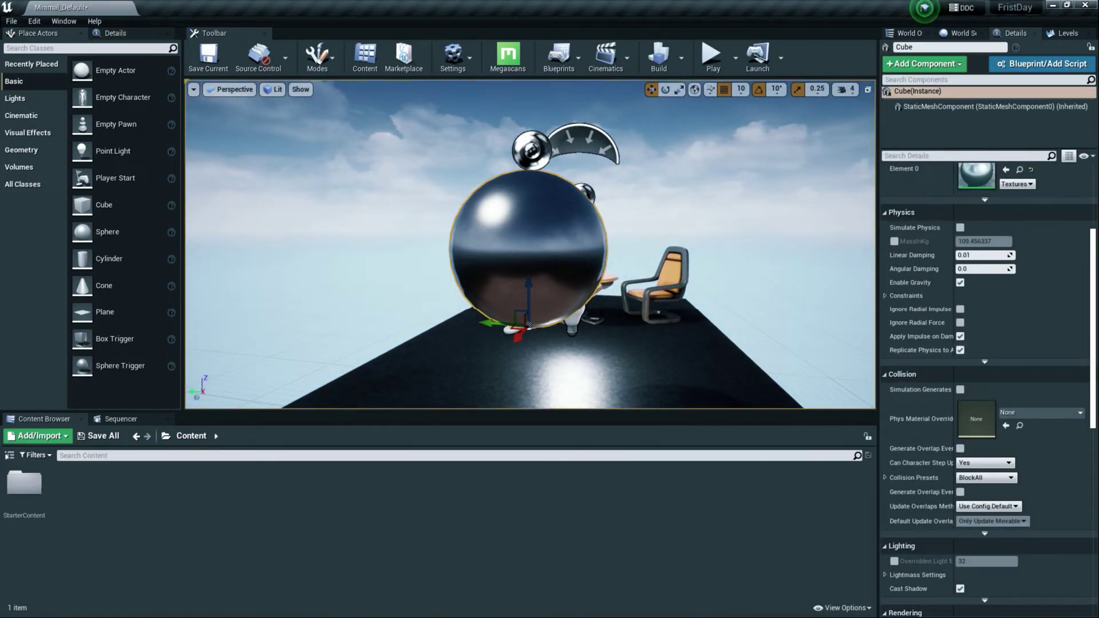
key(d)
right_drag(530, 243, 481, 230)
click(986, 478)
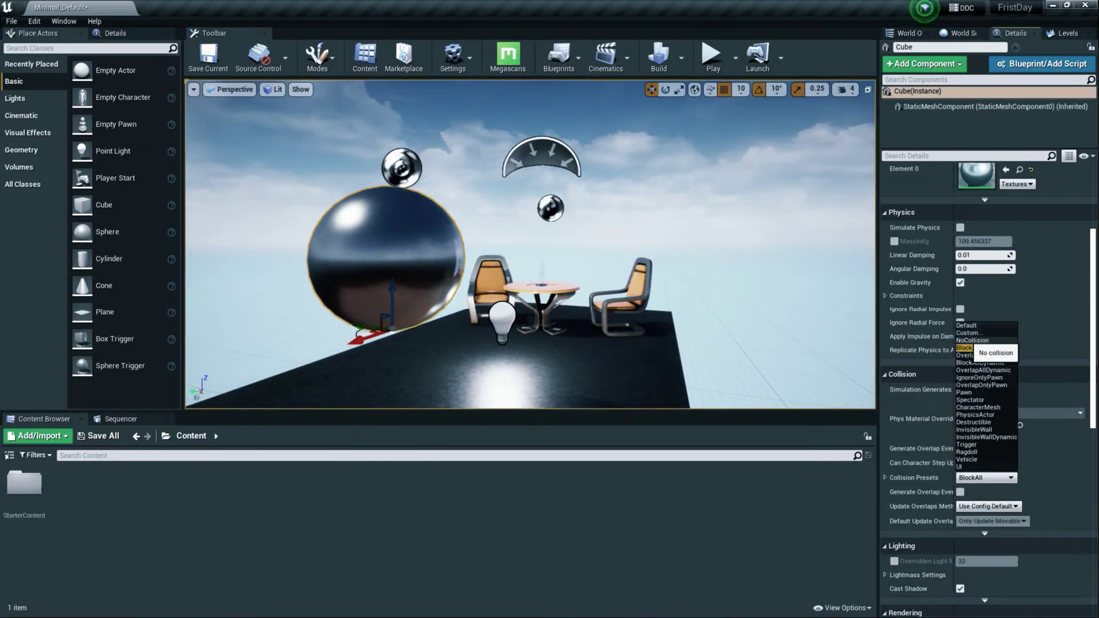
key(w)
right_drag(530, 244, 527, 289)
key(s)
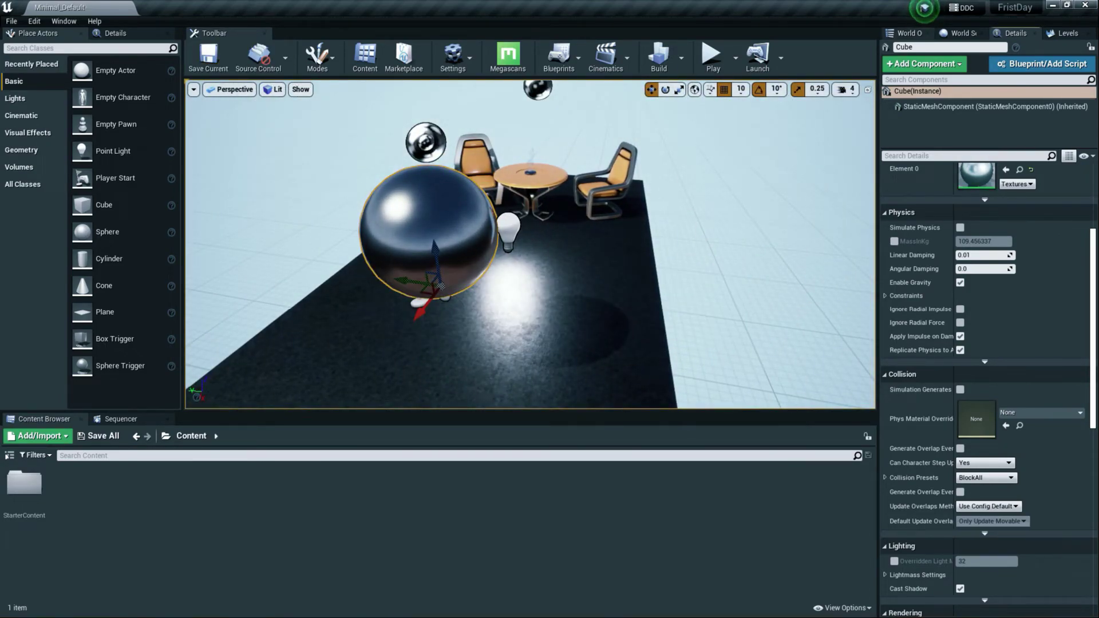
Step: Show the World Outliner and select the directional light, a chair, the table and the front floor section one after another
click(908, 33)
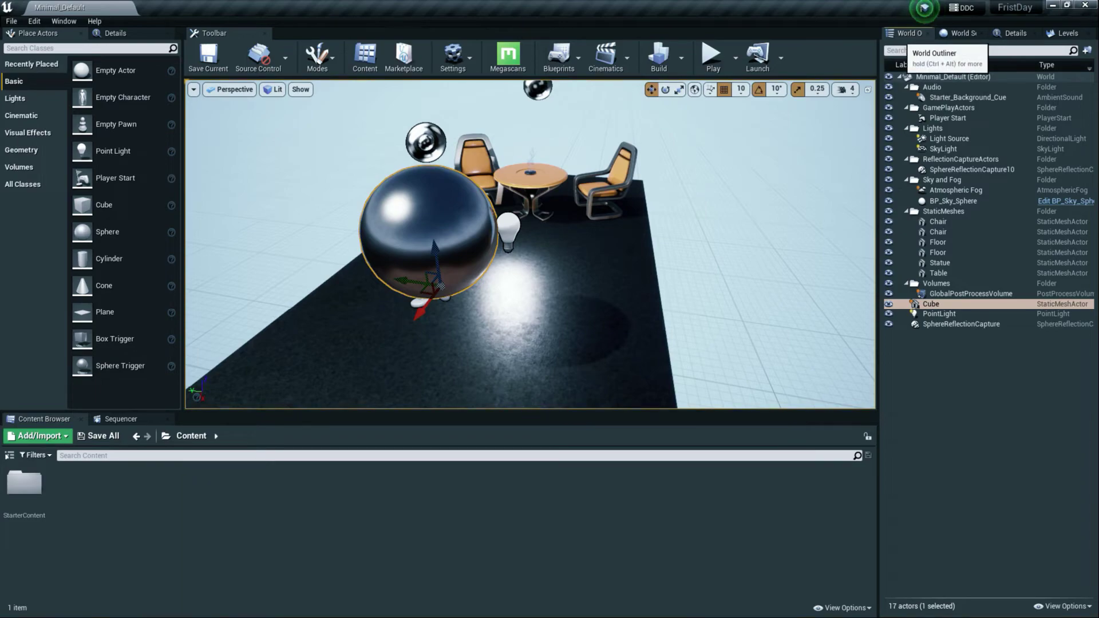
key(w)
right_drag(530, 243, 530, 275)
key(s)
right_drag(530, 244, 562, 286)
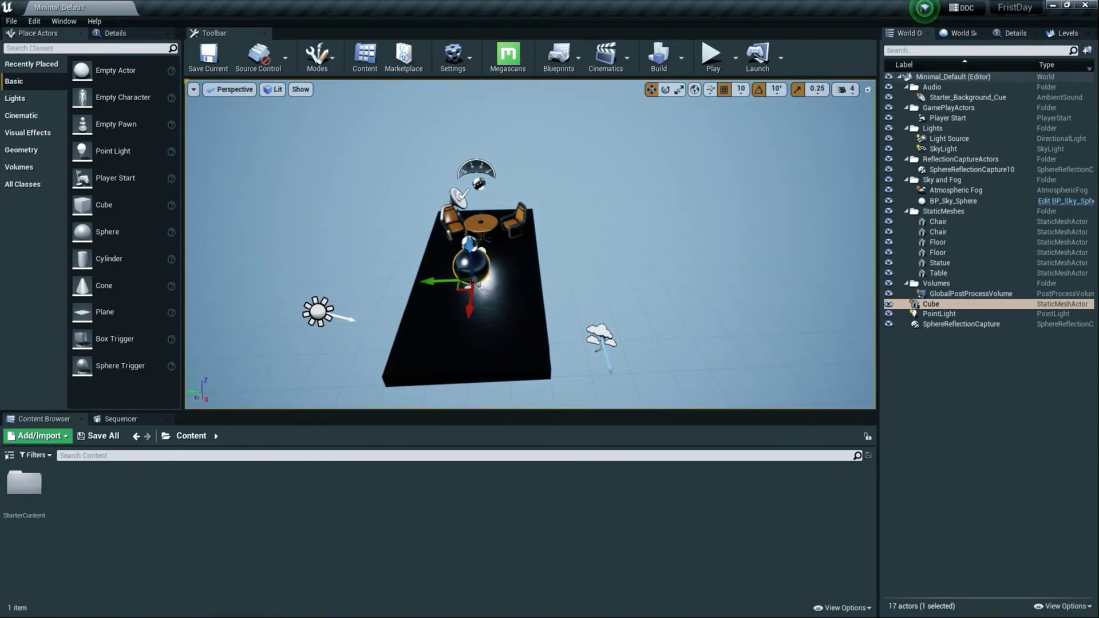
click(318, 311)
click(451, 220)
click(481, 223)
click(469, 327)
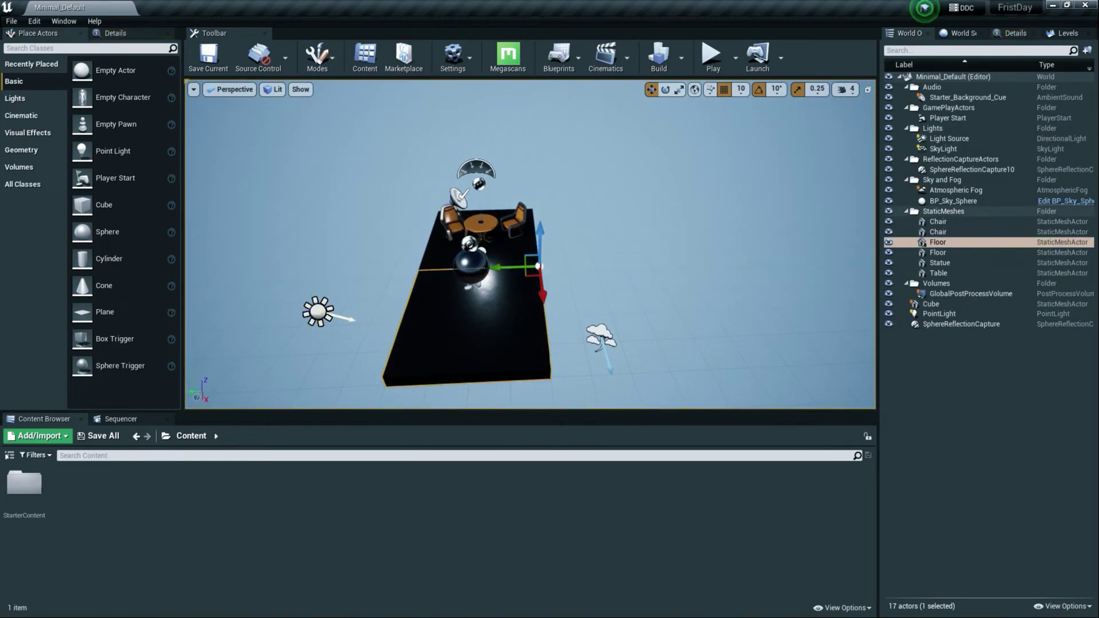
Step: Frame the selected floor section and toggle its visibility off and back on from the World Outliner
key(f)
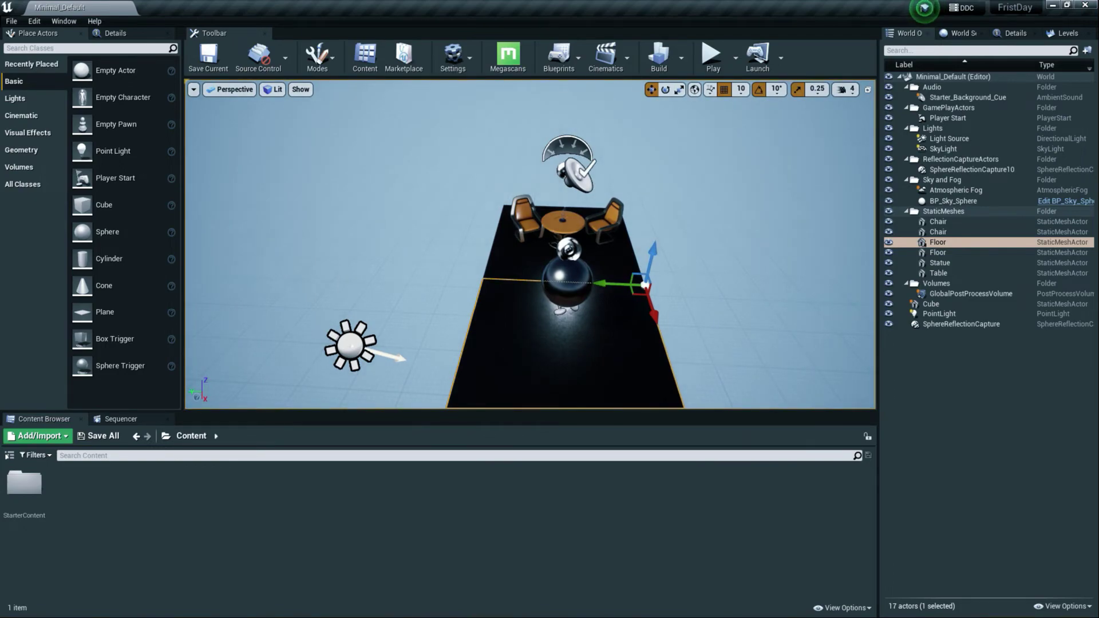
right_drag(529, 244, 530, 183)
scroll(530, 244, down, 4)
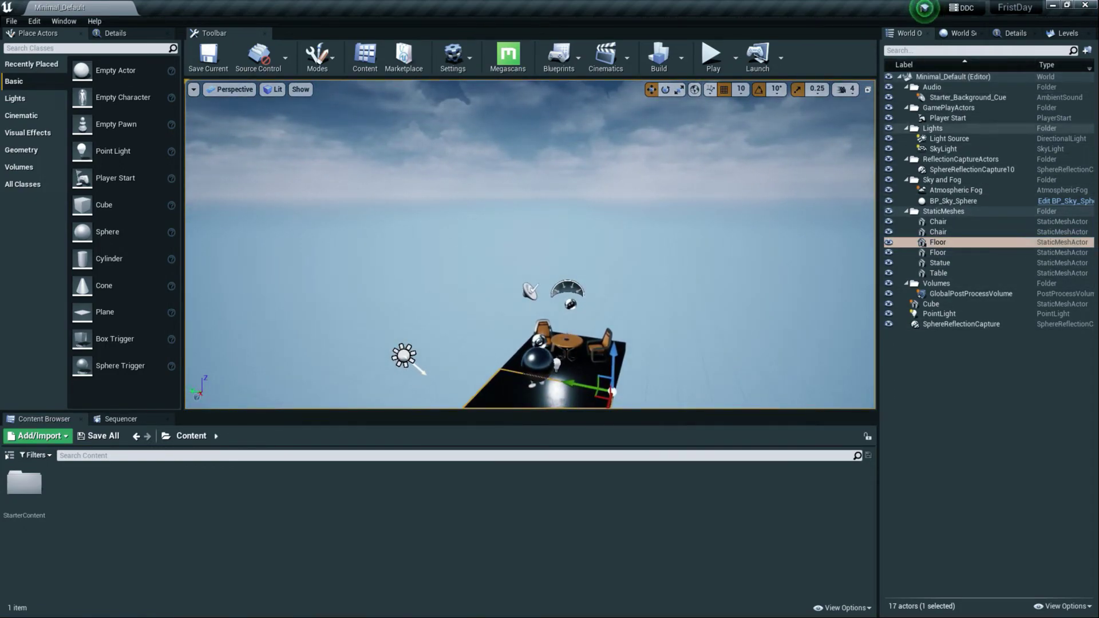
right_drag(529, 244, 529, 303)
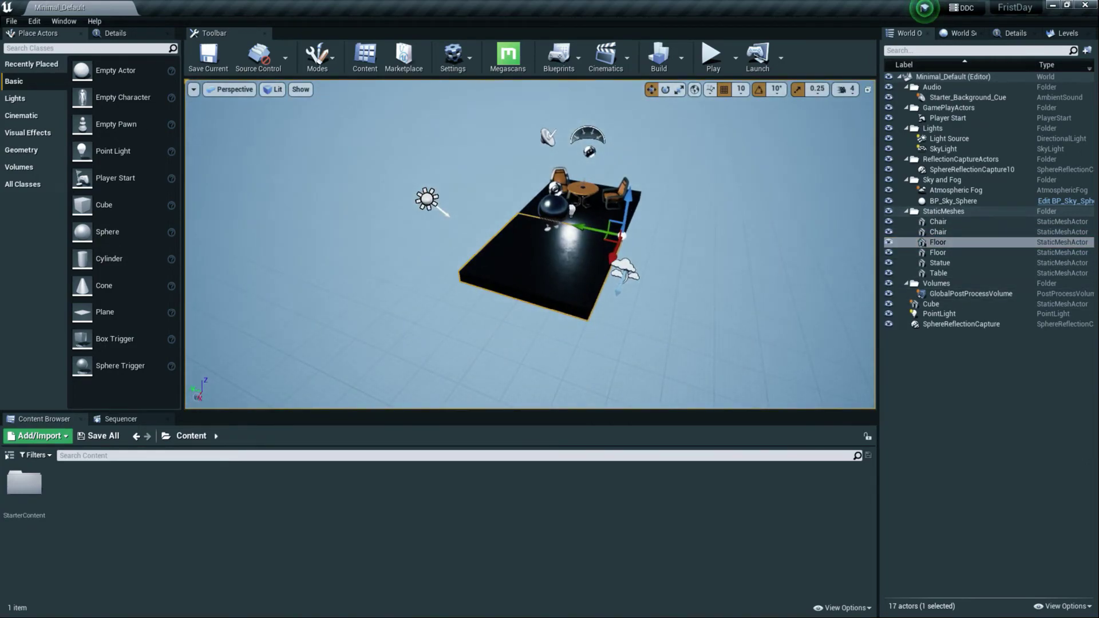
click(889, 242)
click(889, 242)
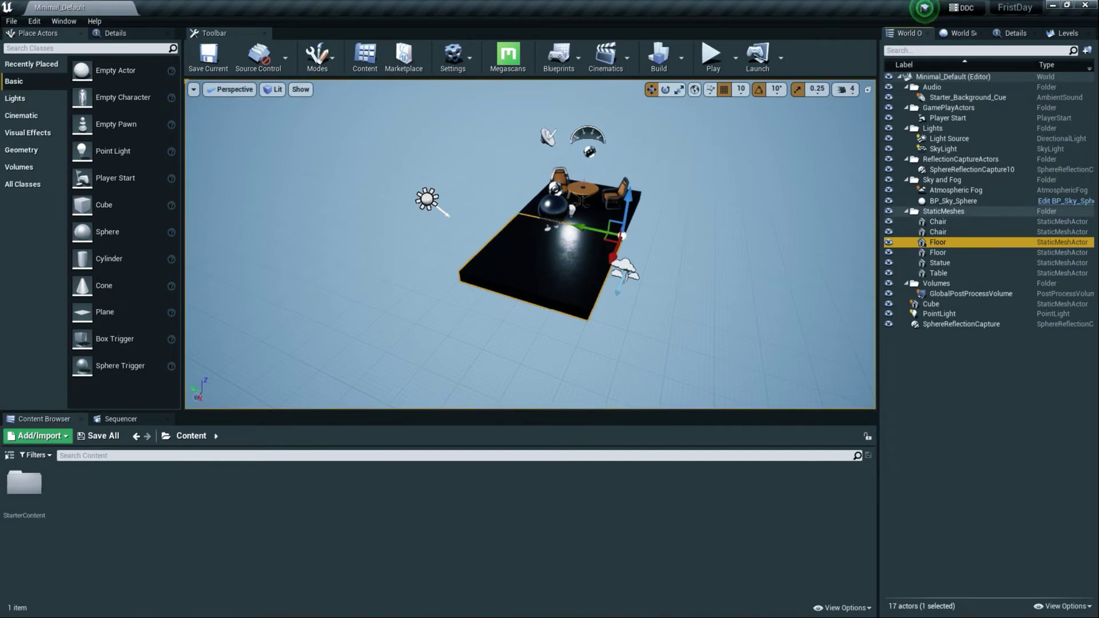
Step: View the Edit options available for the selected floor actor, dismiss them and save the current level
right_click(939, 242)
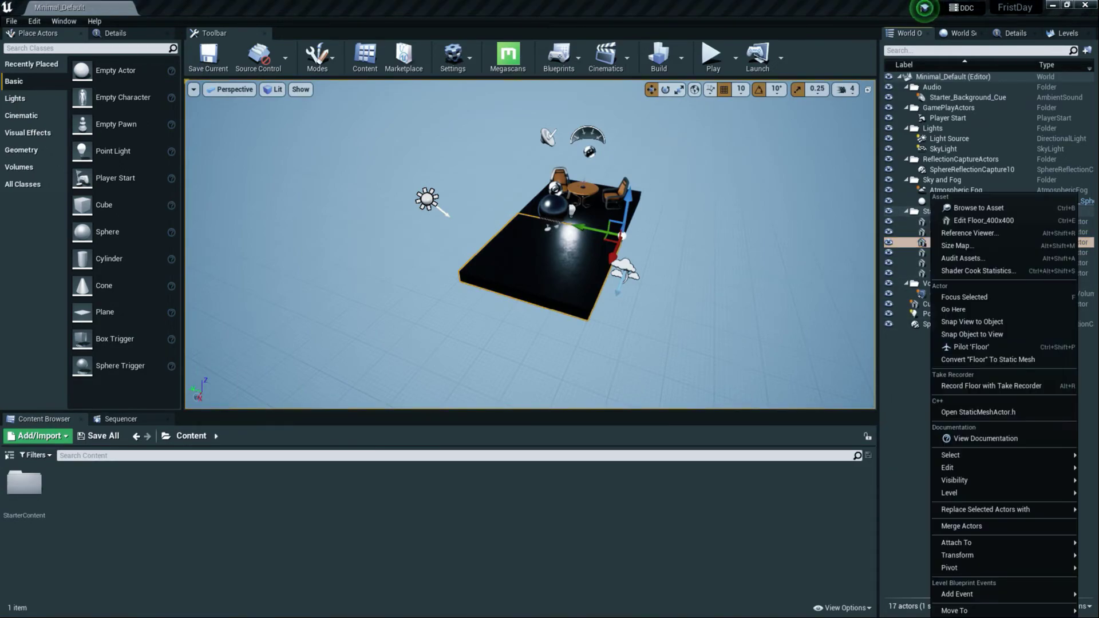
mouse_move(968, 468)
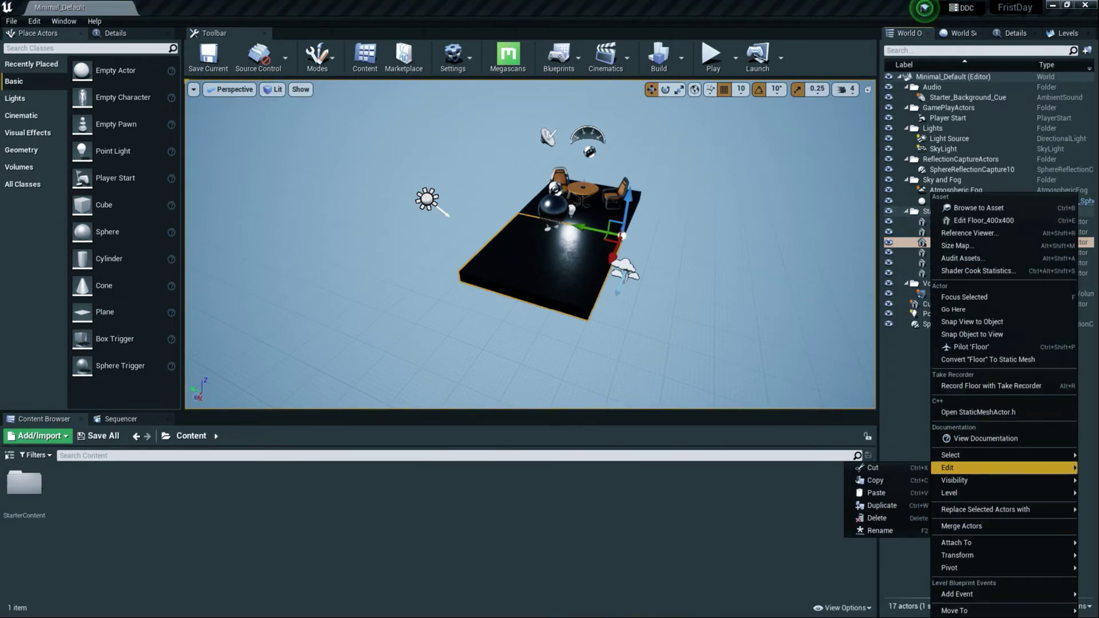
right_drag(530, 244, 558, 240)
scroll(530, 244, up, 7)
scroll(530, 244, down, 4)
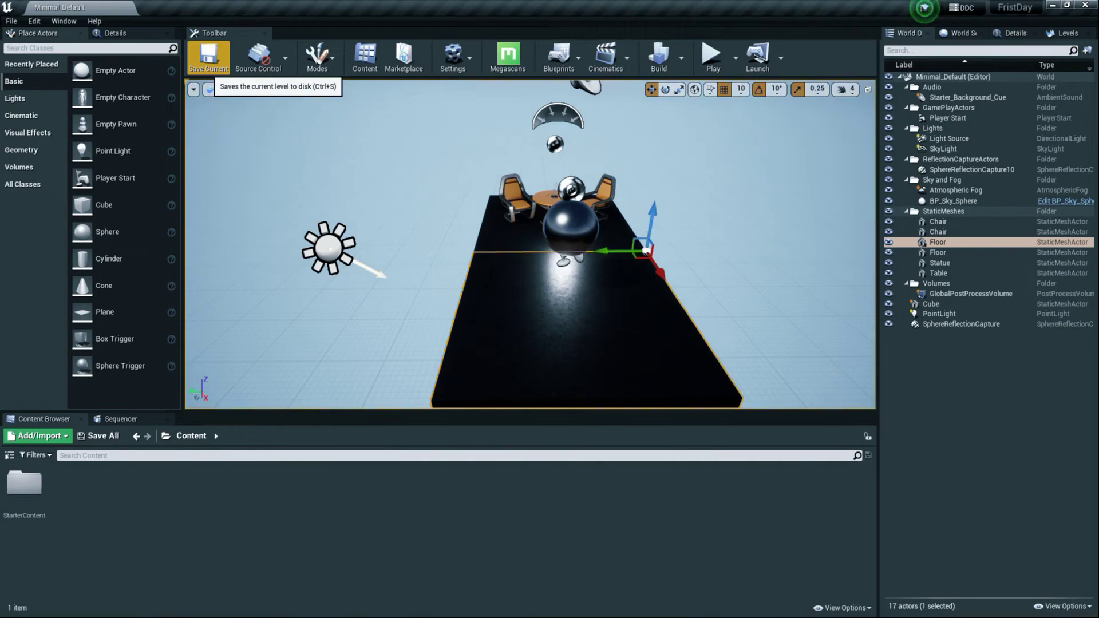
click(208, 68)
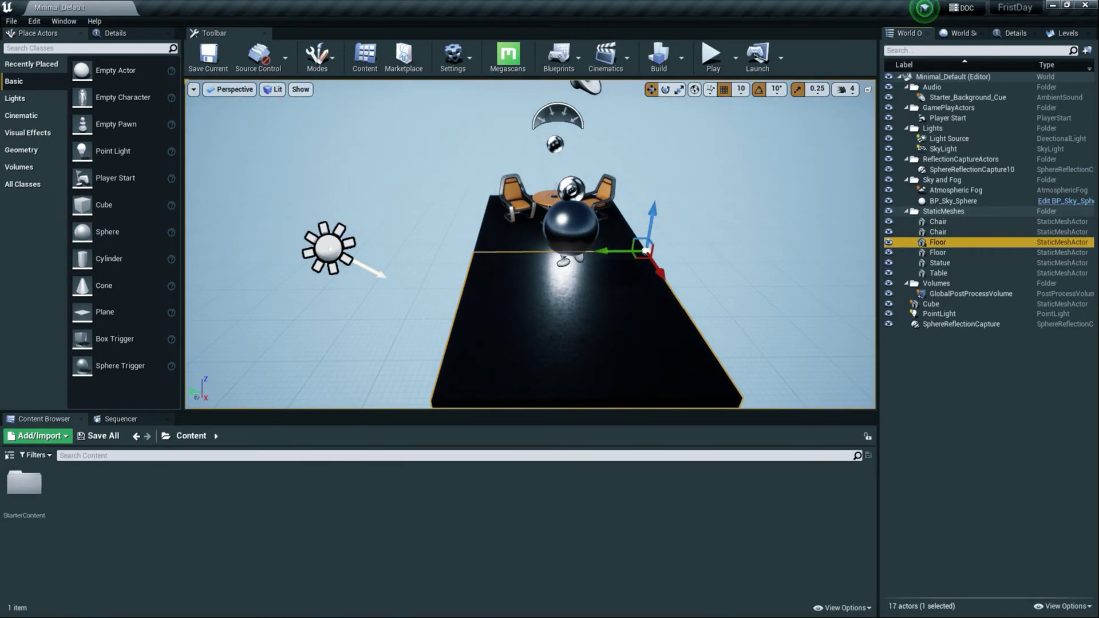
Step: Frame the selected floor section and review the available editor modes without switching from Select
key(f)
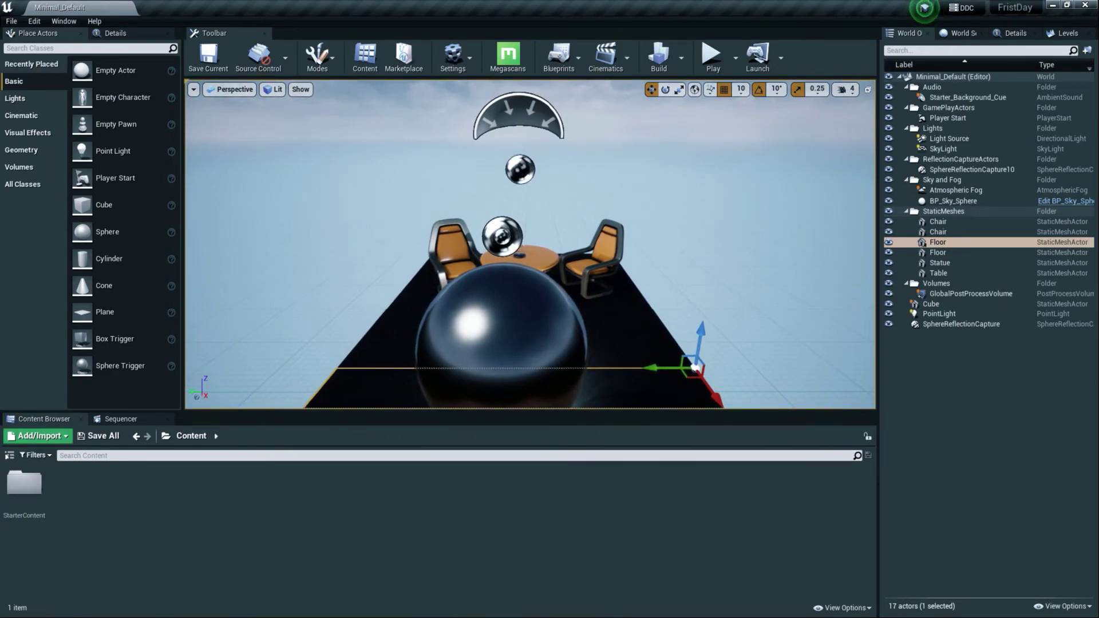
click(317, 57)
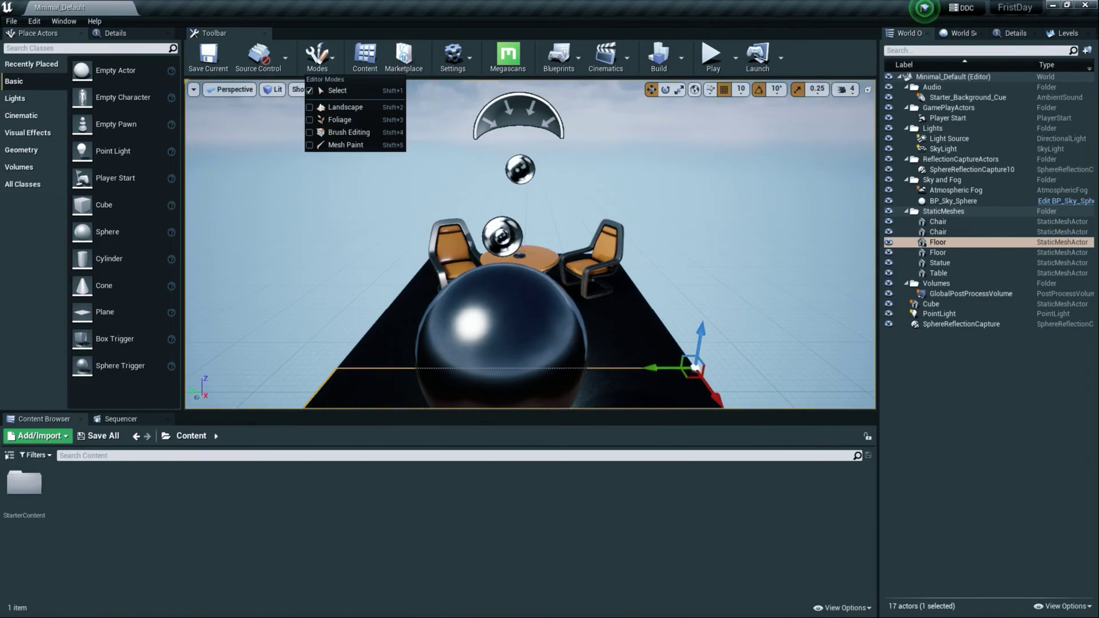
mouse_move(530, 245)
right_down()
mouse_move(512, 272)
mouse_move(579, 272)
mouse_move(521, 258)
right_up()
key(s)
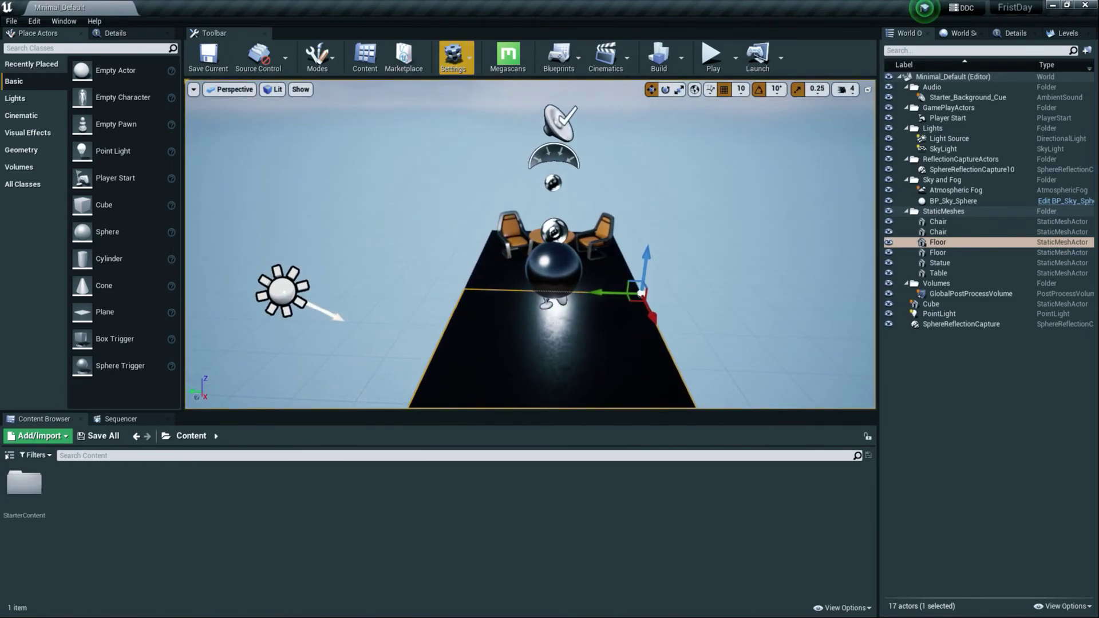
Step: Open the Project Settings, look through the category list down to the Plugins section, and close the window
click(453, 57)
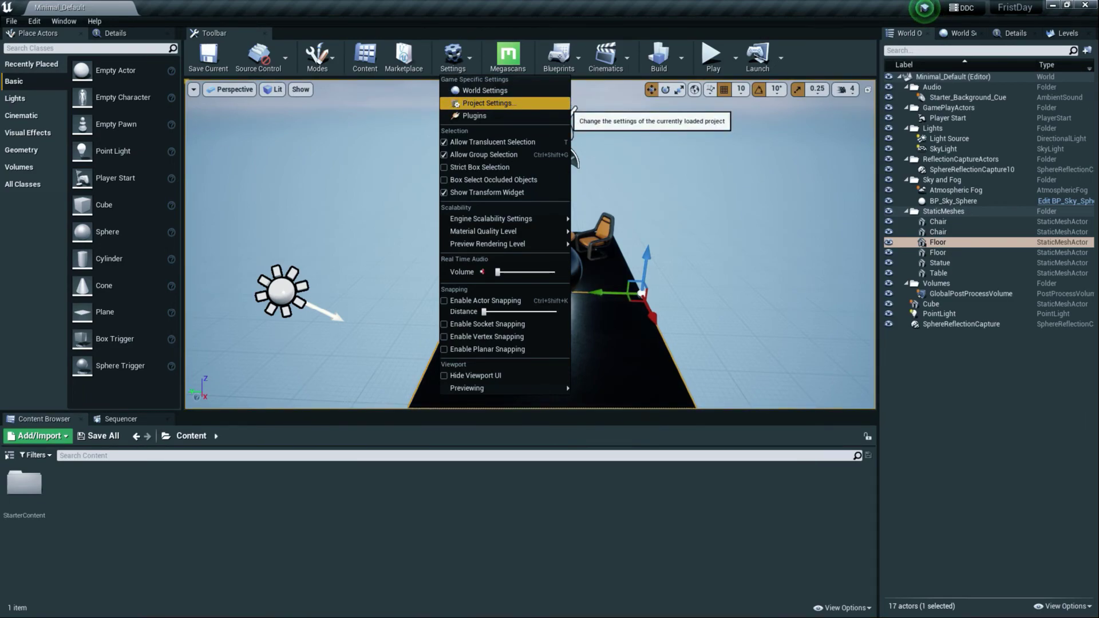
click(569, 105)
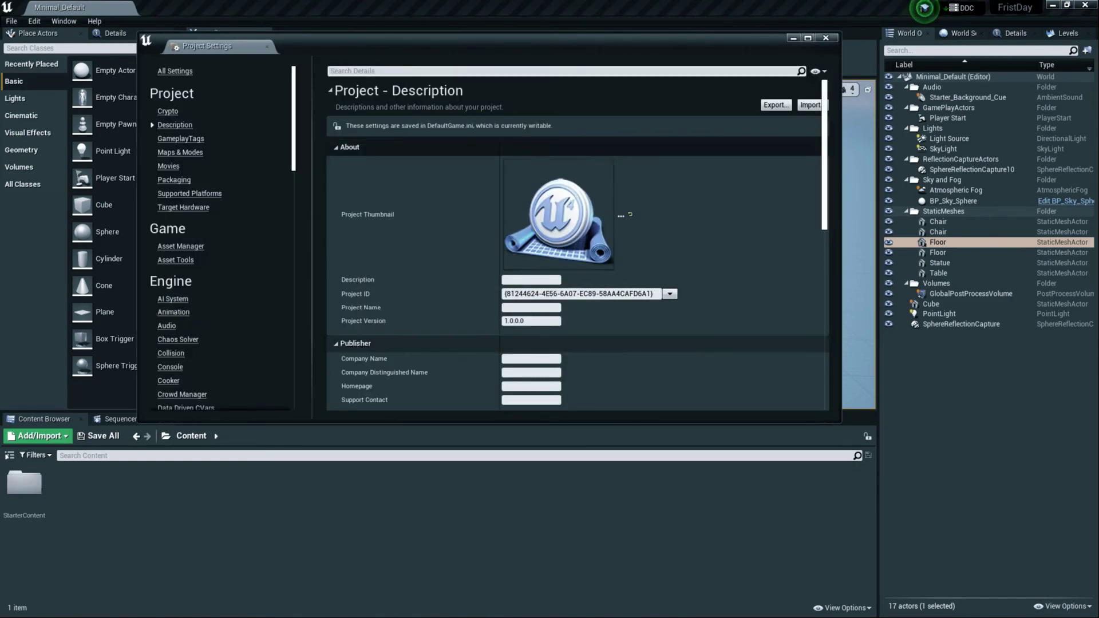
scroll(220, 238, down, 15)
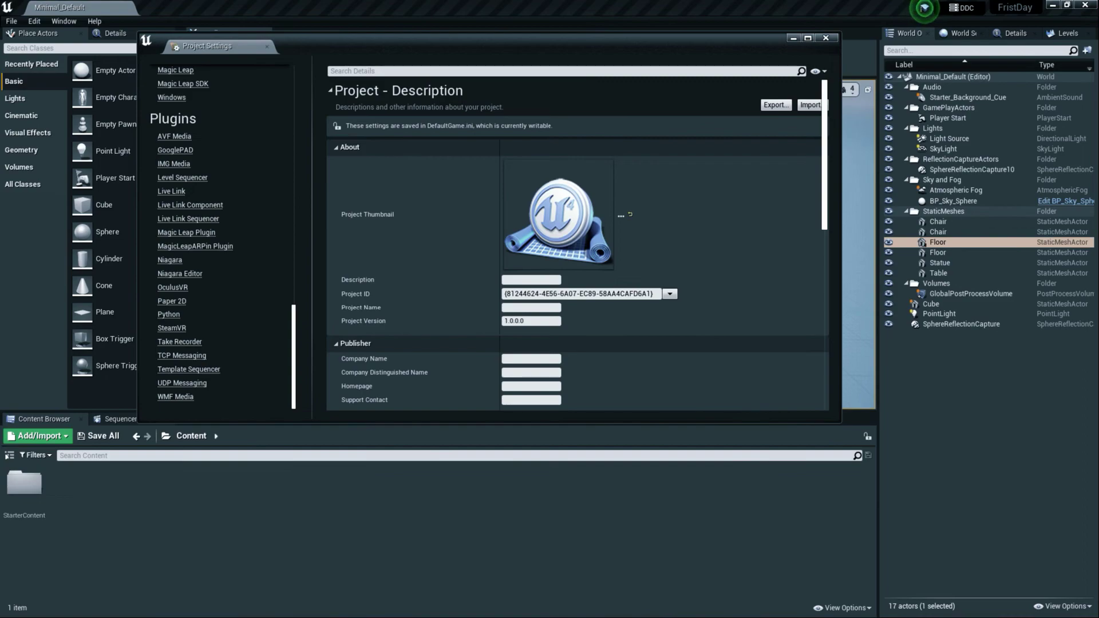
click(825, 37)
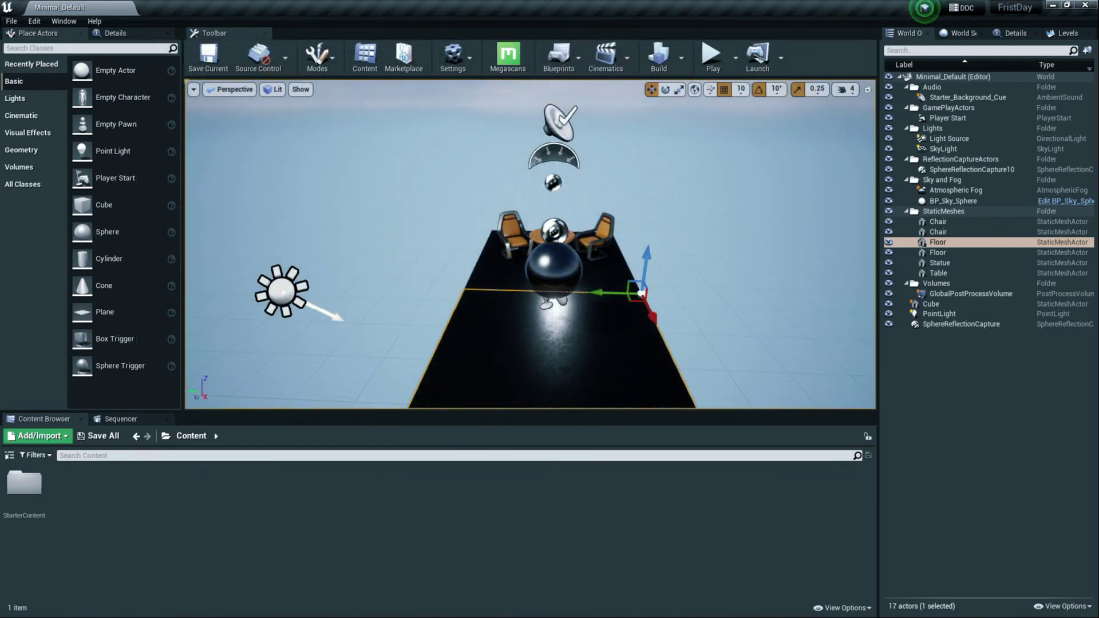
Step: Show the Plugins browser maximized and view the installed Android, Mixed Reality and ProjectManagementTools categories
click(453, 57)
click(464, 115)
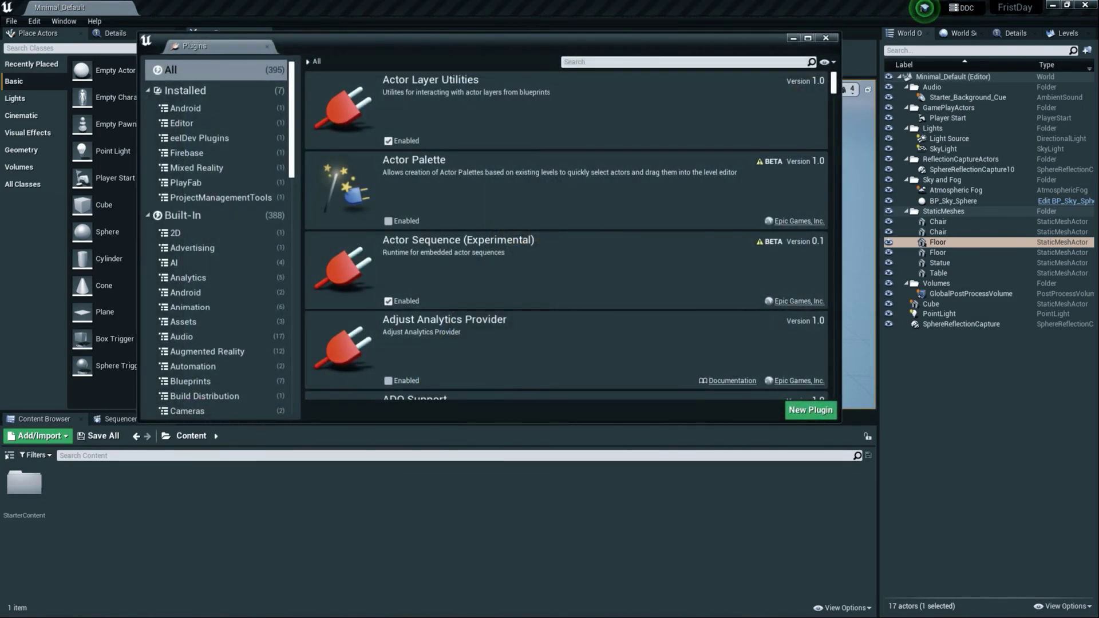
click(808, 37)
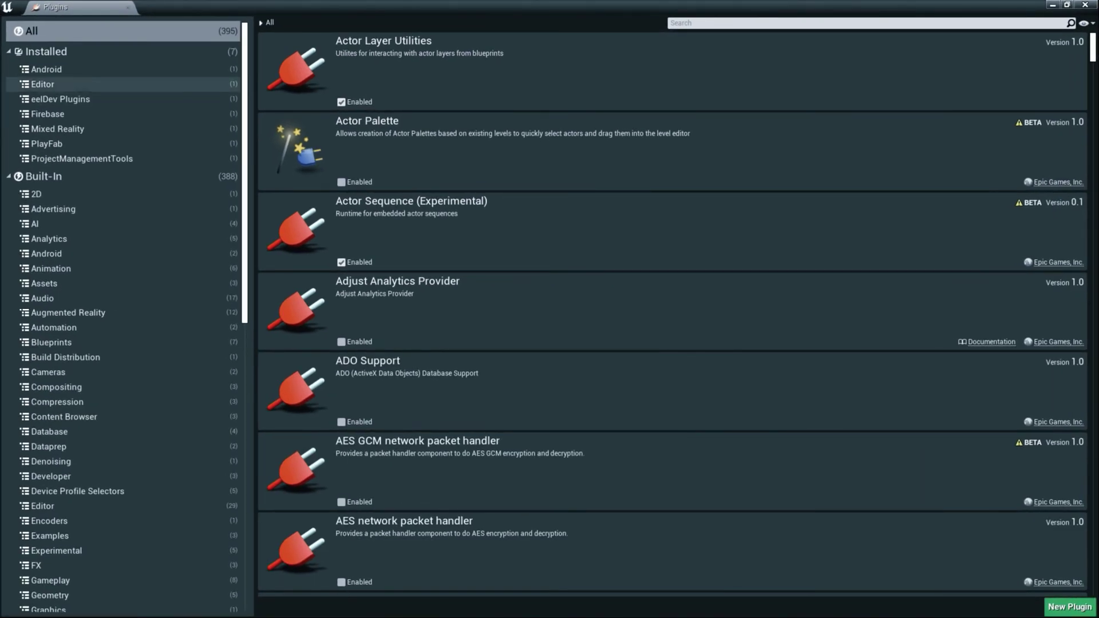
click(47, 69)
click(57, 129)
click(82, 159)
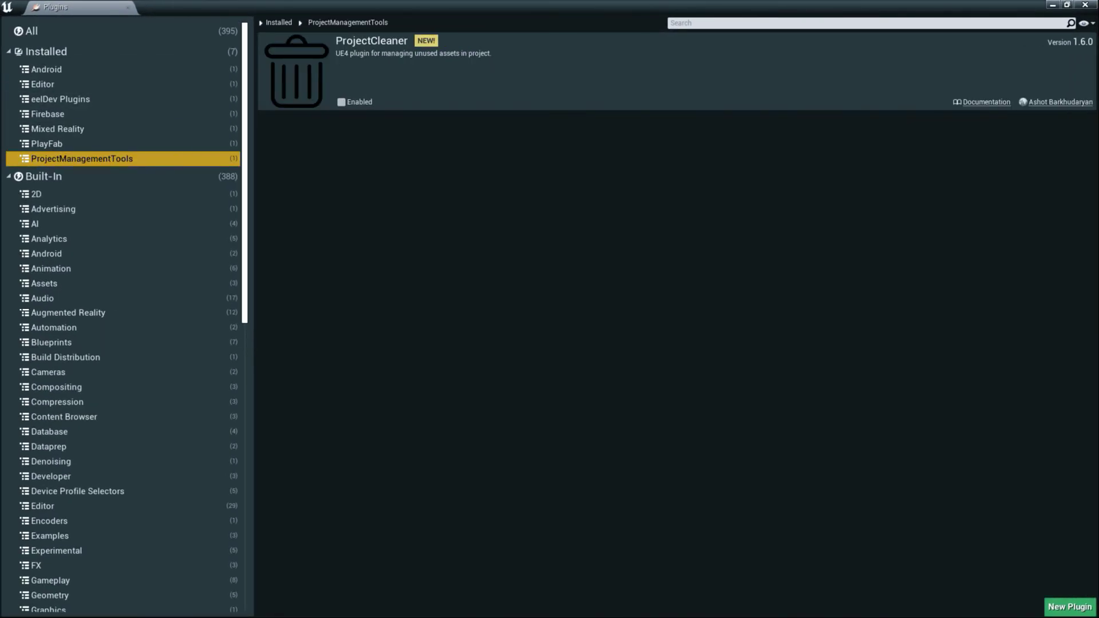
Step: View the installed PlayFab, Mixed Reality and eelDev Plugins categories without enabling anything, and close the Plugins browser
click(46, 144)
click(57, 129)
key(Up)
key(Up)
key(Up)
key(Up)
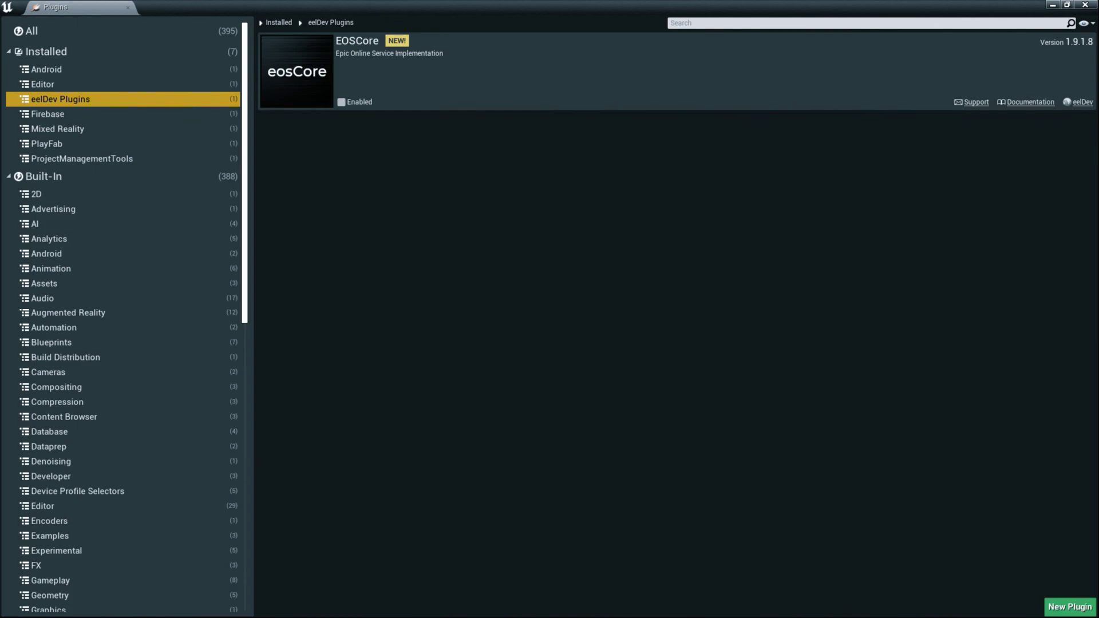
key(Down)
key(Down)
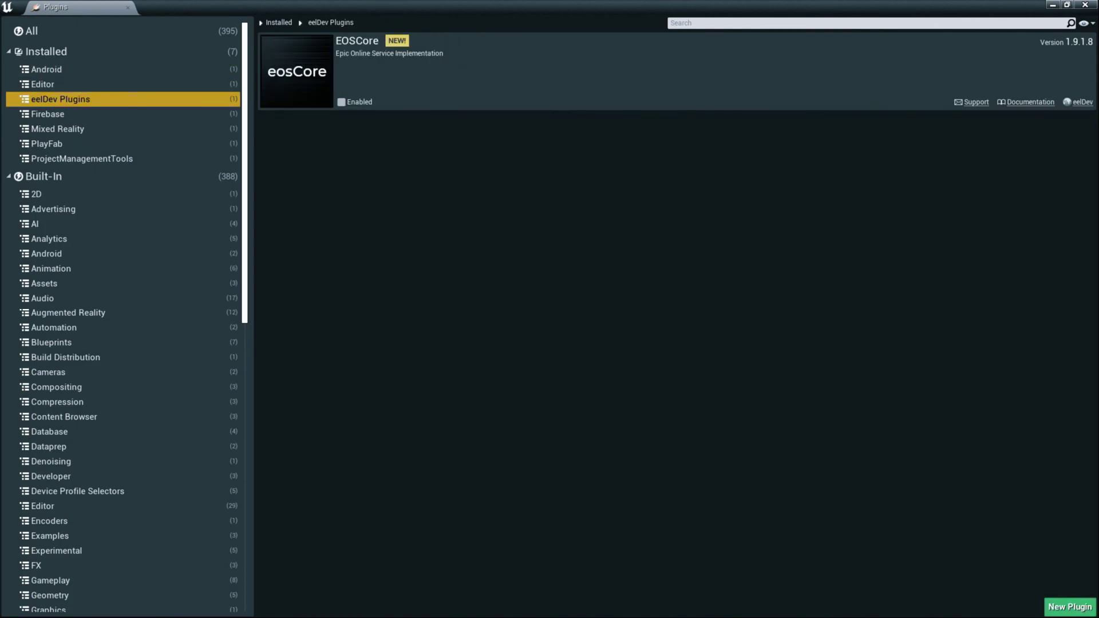
click(1085, 5)
Step: Select BP_Sky_Sphere in the World Outliner and look over the level from near and far
scroll(530, 244, down, 5)
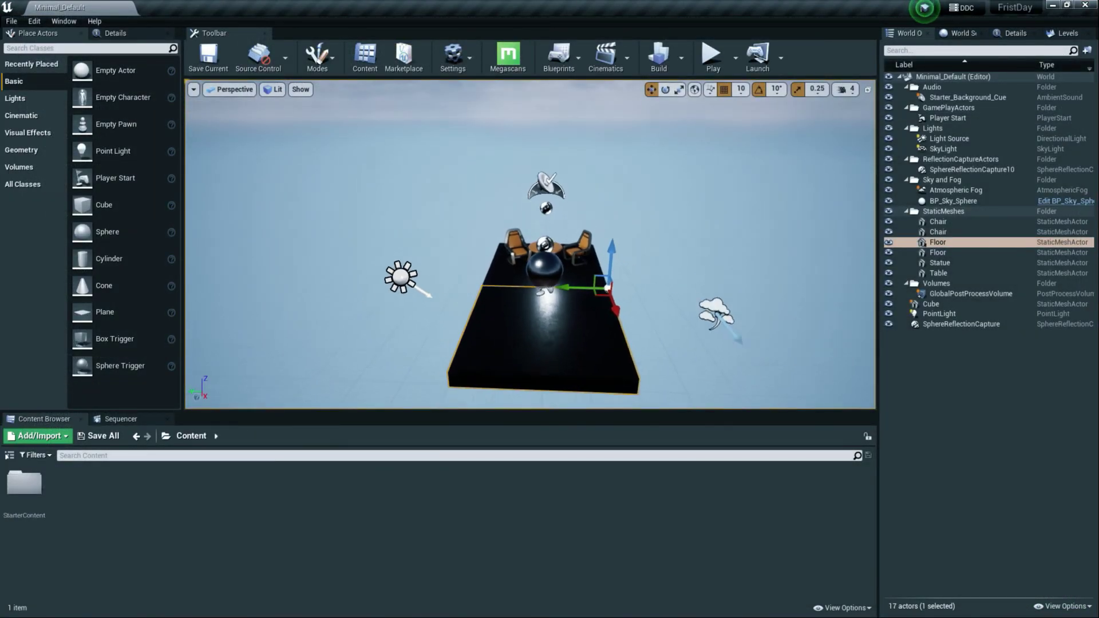
click(953, 201)
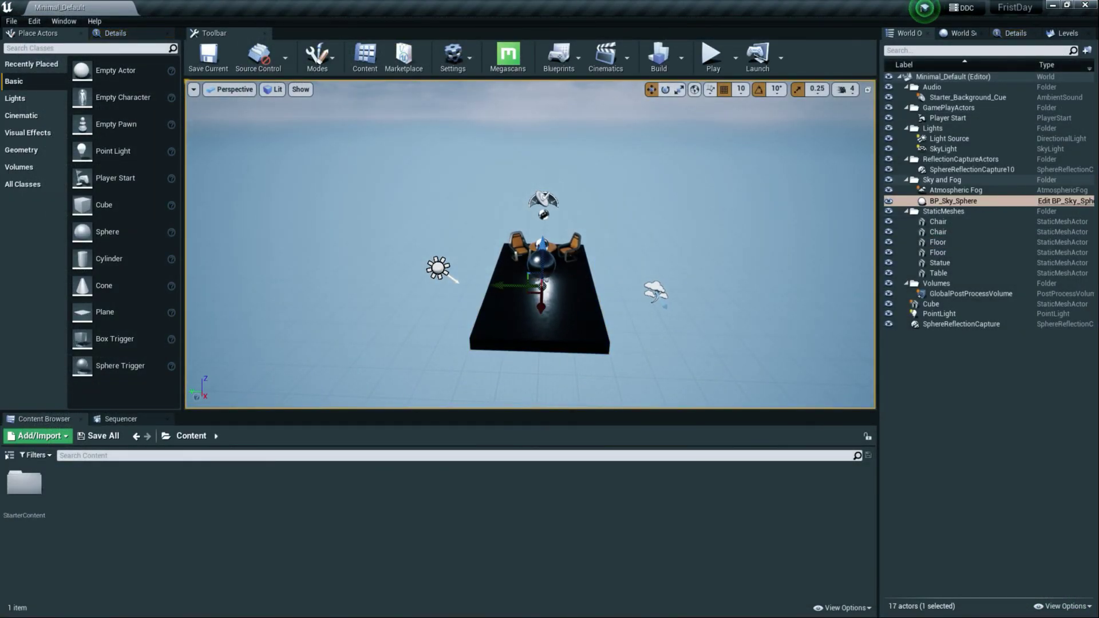
key(w)
right_drag(530, 245, 549, 272)
key(s)
key(w)
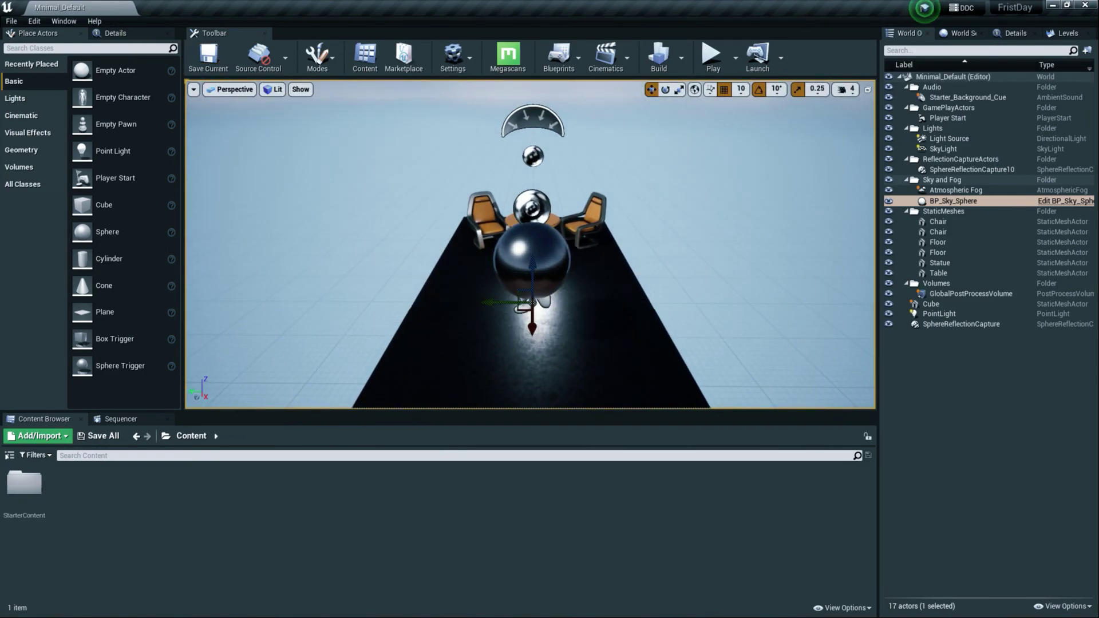
scroll(530, 245, down, 5)
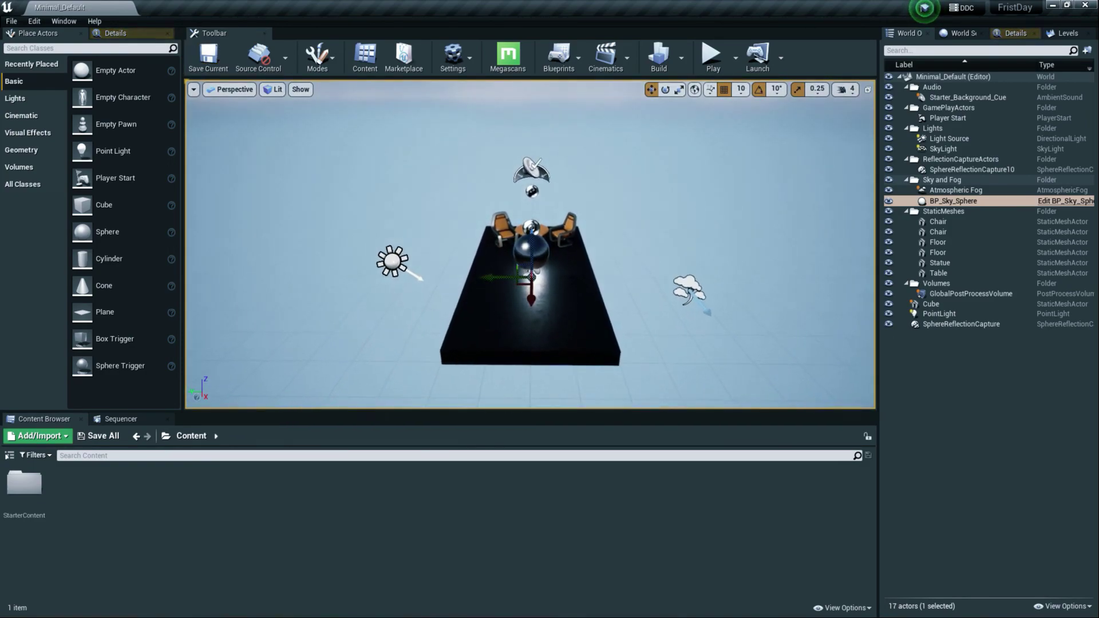
scroll(530, 244, up, 3)
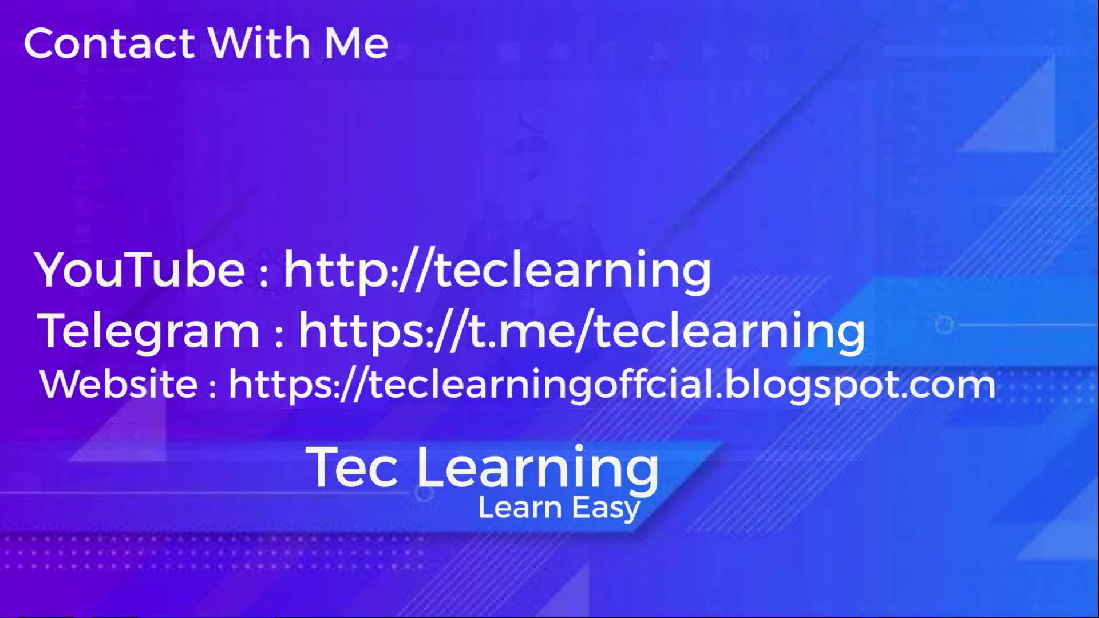